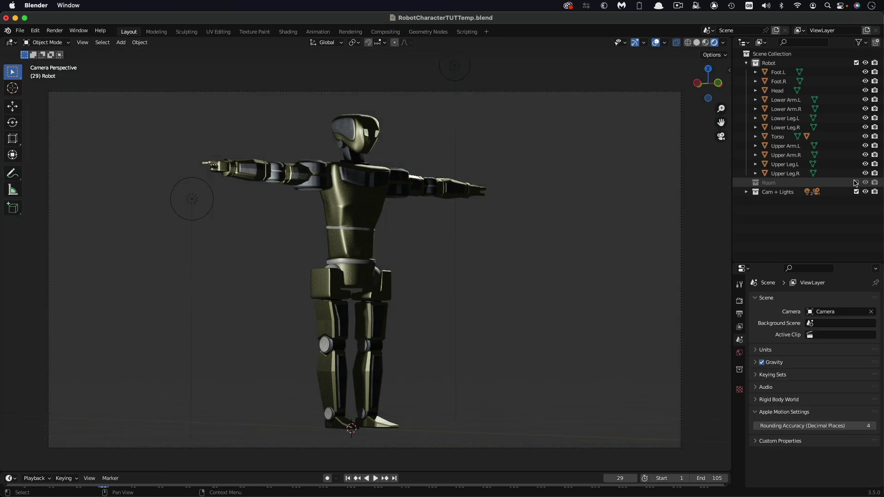
Step: Preview the scene with the Room collection enabled and toggle the Torso and Lower Leg.R visibility to check the robot's separate parts
click(857, 183)
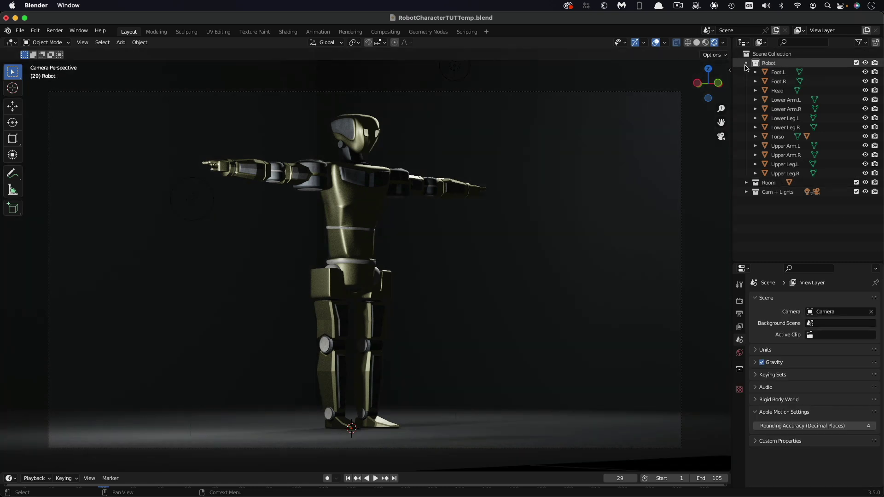
click(747, 64)
click(746, 63)
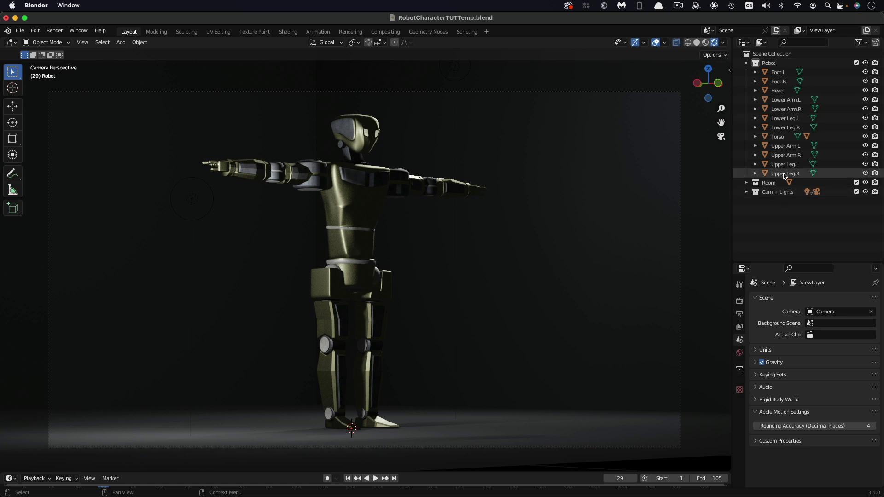
click(866, 137)
click(866, 137)
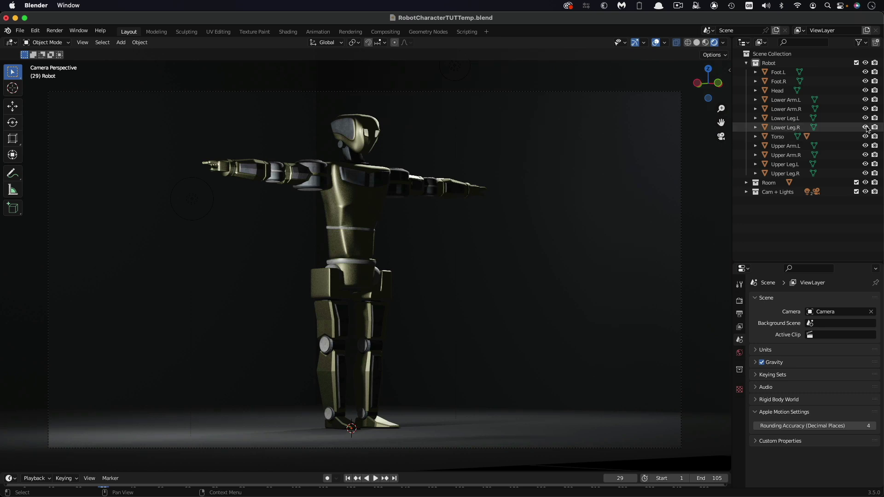
click(865, 127)
click(866, 128)
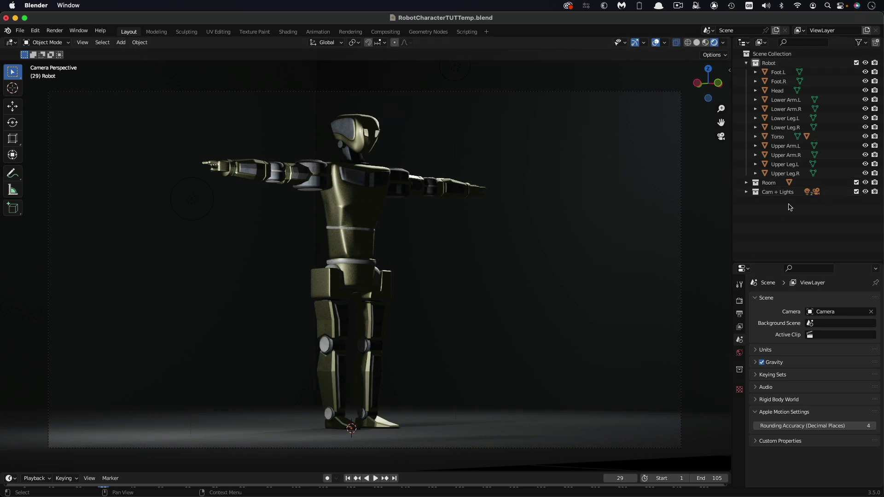
click(856, 183)
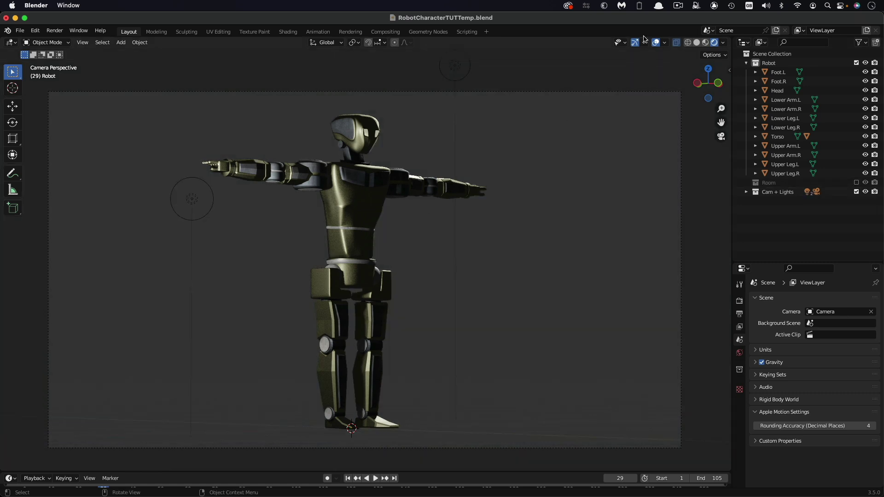
Step: Display the robot in solid shading with X-ray from the front orthographic view, with the Room collection excluded
click(697, 43)
key(KP_1)
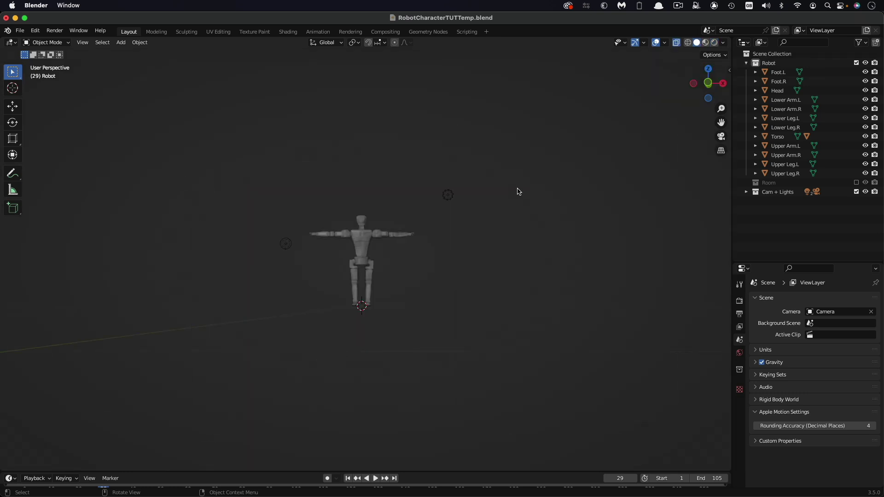
scroll(451, 284, up, 7)
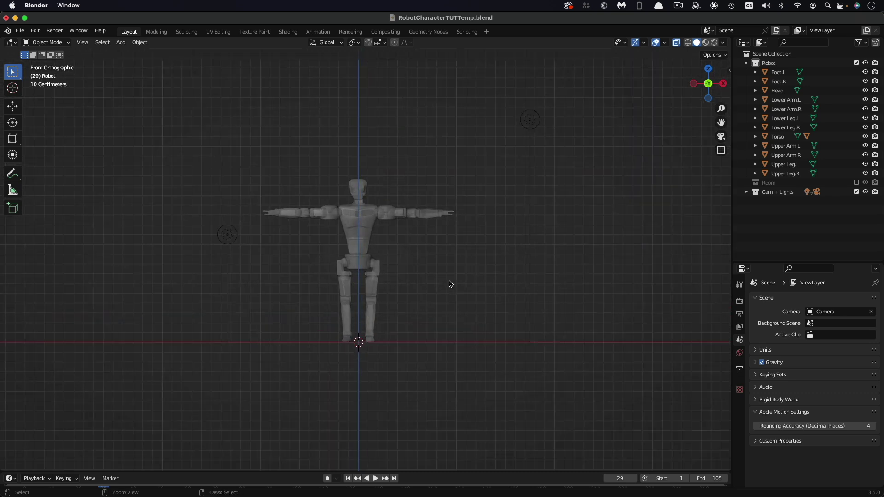
scroll(450, 284, up, 2)
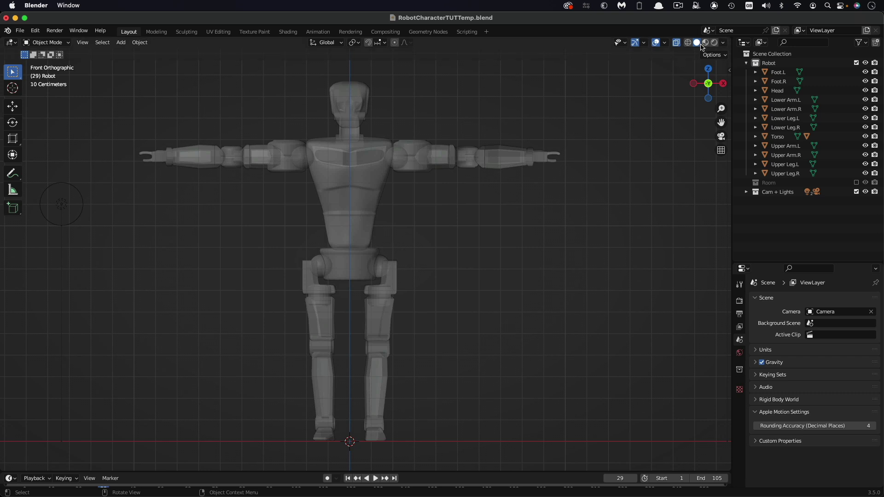
click(676, 42)
click(121, 42)
mouse_move(137, 123)
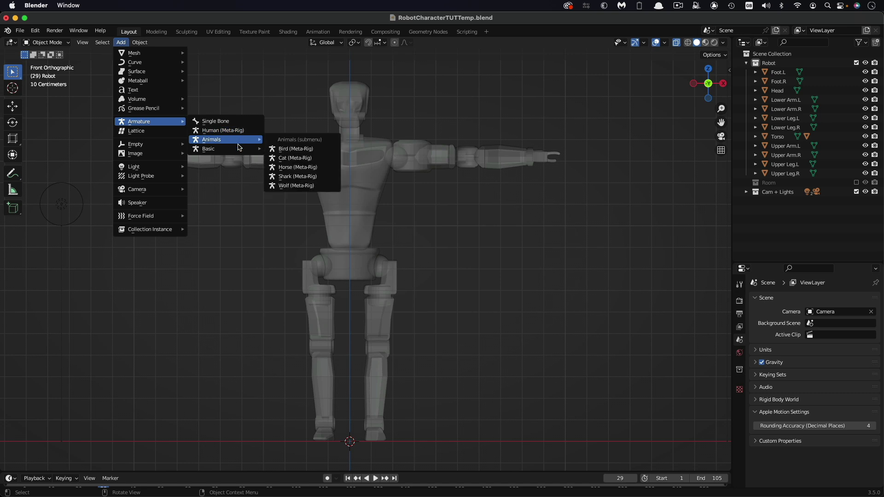
mouse_move(239, 152)
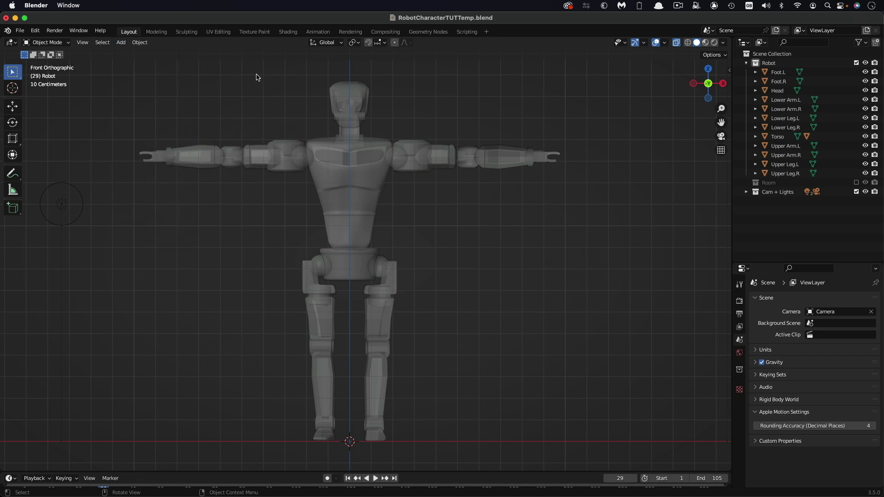
Step: Find the Rigging: Rigify add-on in the preferences by searching for "rig" and make sure it is enabled
click(35, 30)
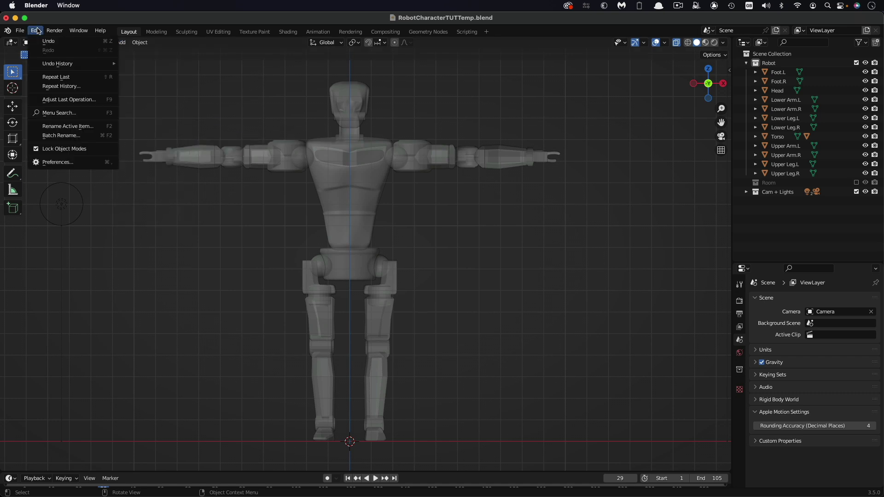
click(54, 164)
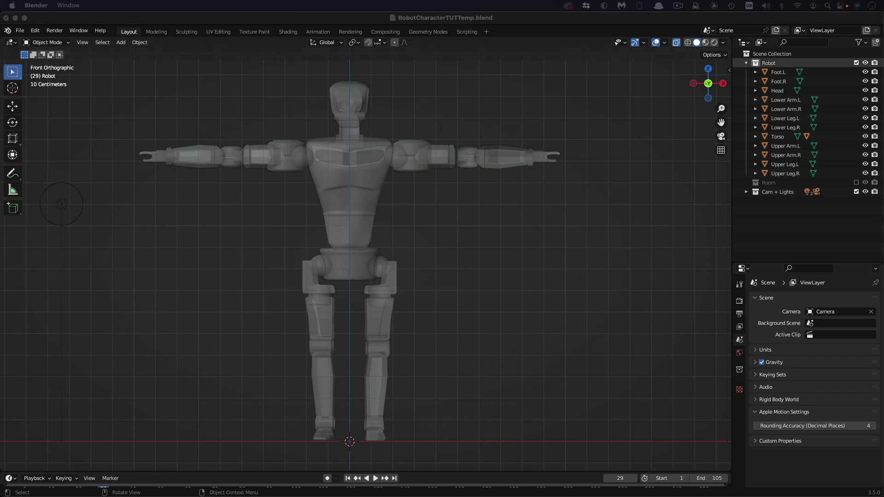
drag(527, 124, 194, 81)
click(62, 168)
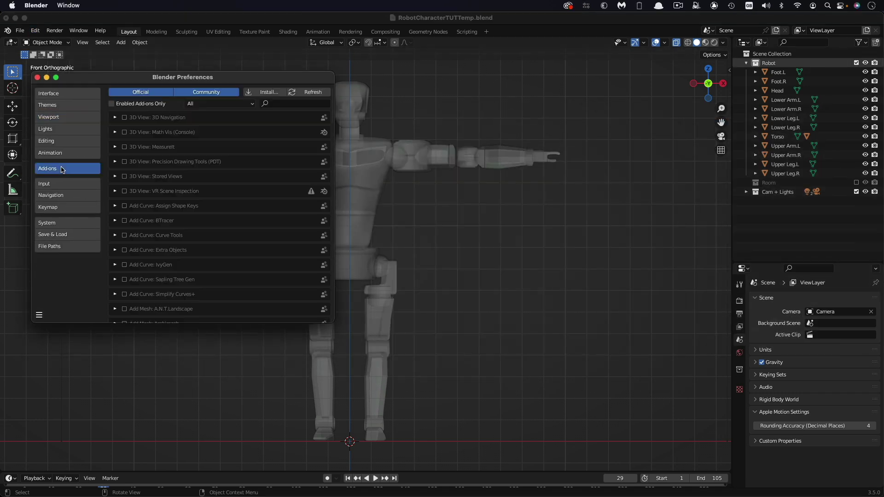
click(295, 103)
text(rig)
click(122, 118)
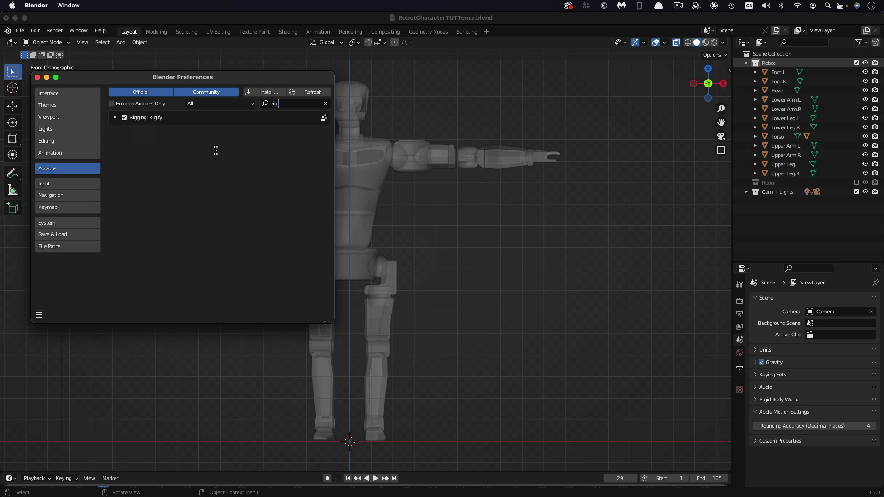
click(326, 104)
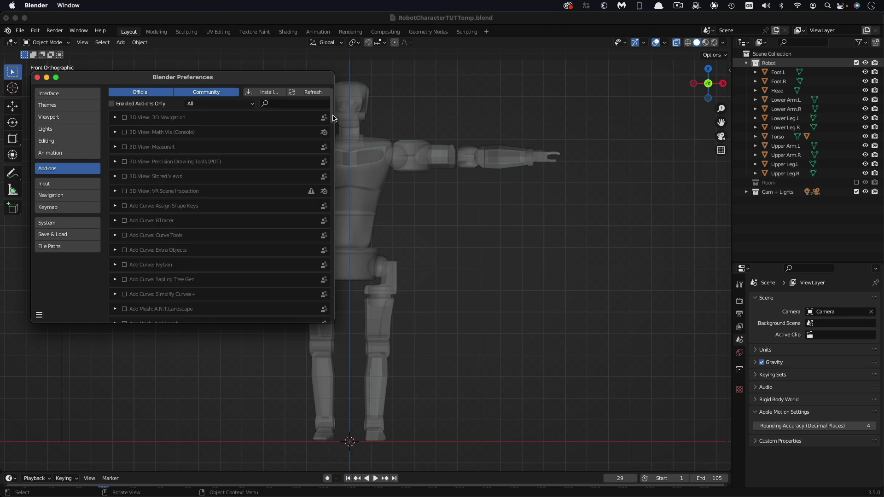
click(38, 78)
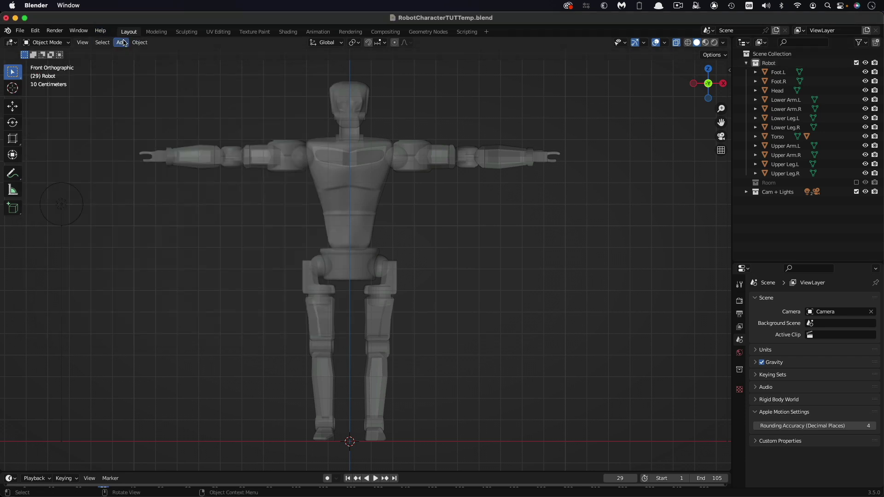
Step: Add a single-bone armature at the robot's waist with a Z location of 0.89 m and a radius of 0.42 m
click(123, 42)
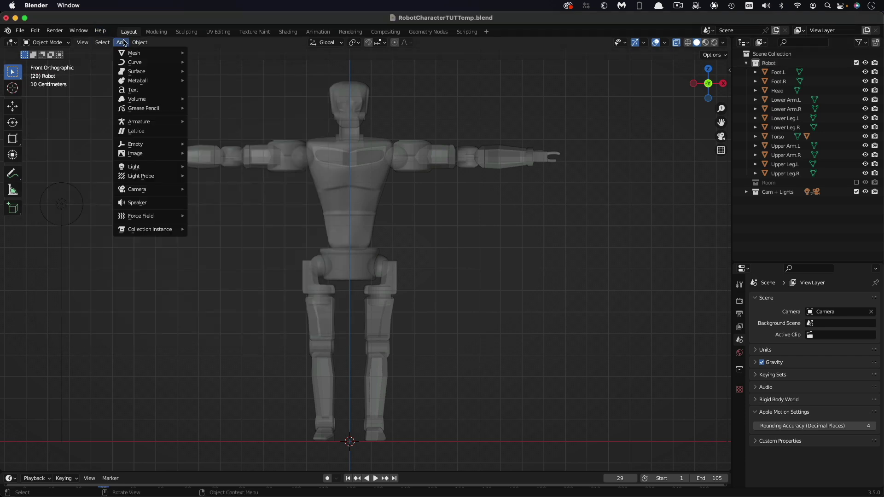
mouse_move(134, 124)
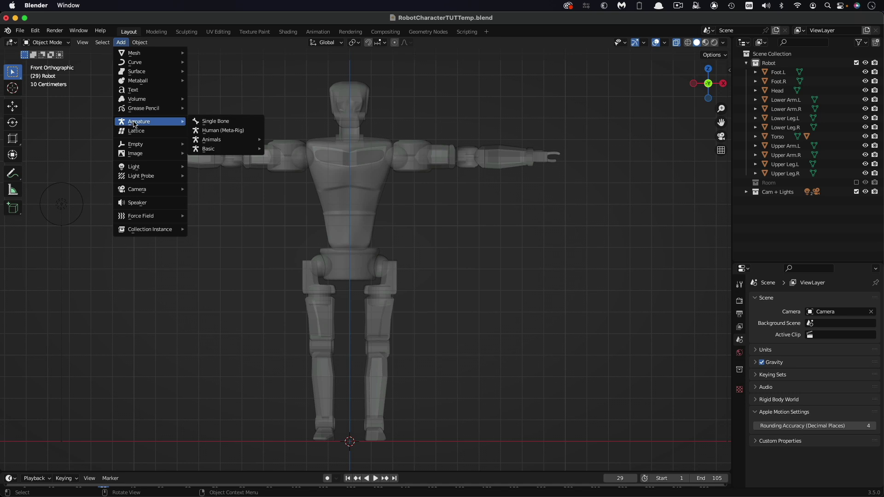
click(231, 125)
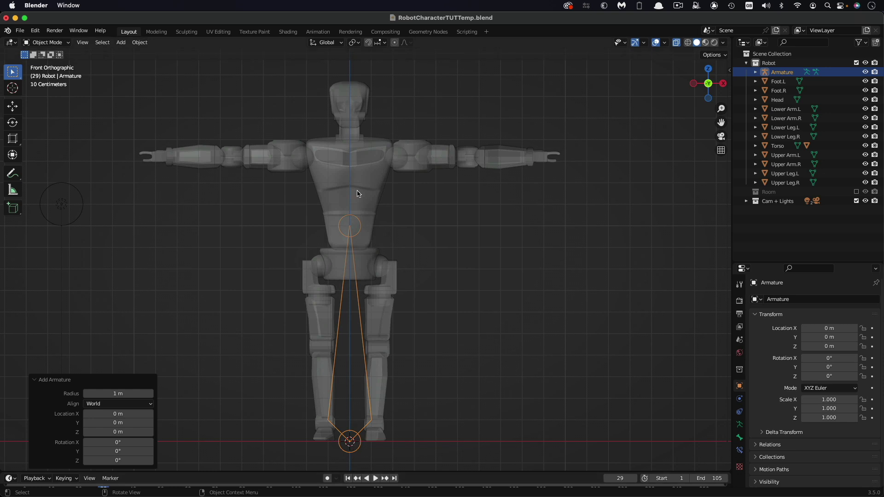
drag(116, 433, 161, 434)
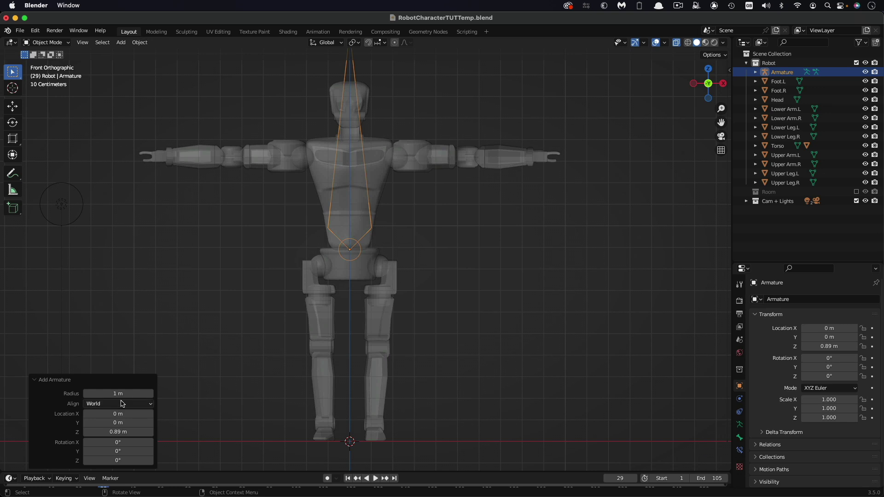
drag(112, 395, 90, 397)
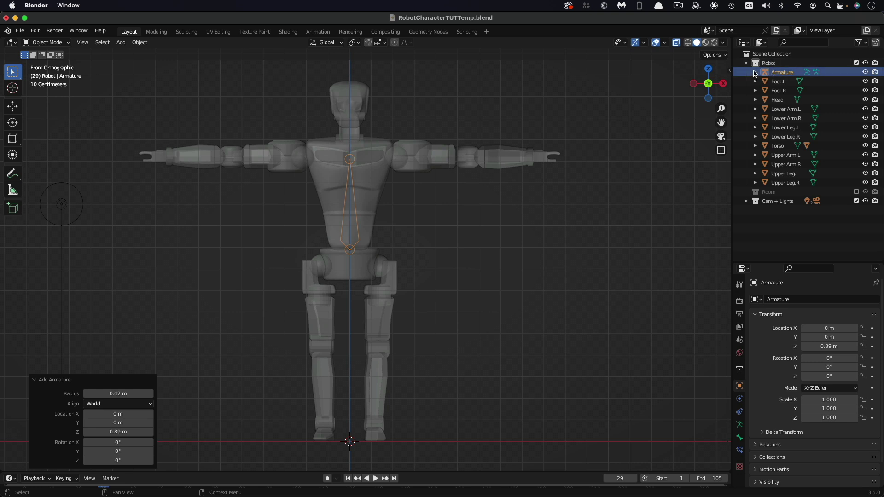
Step: Rename the armature's only bone to Root
click(756, 72)
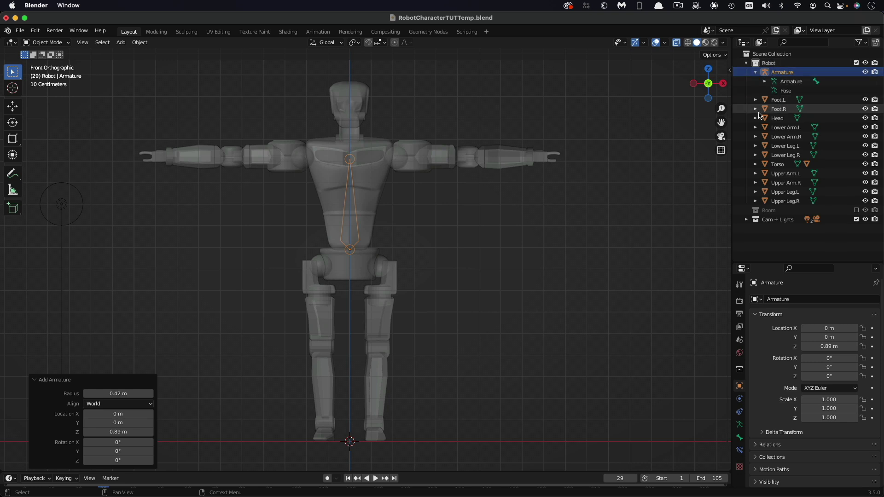
click(765, 81)
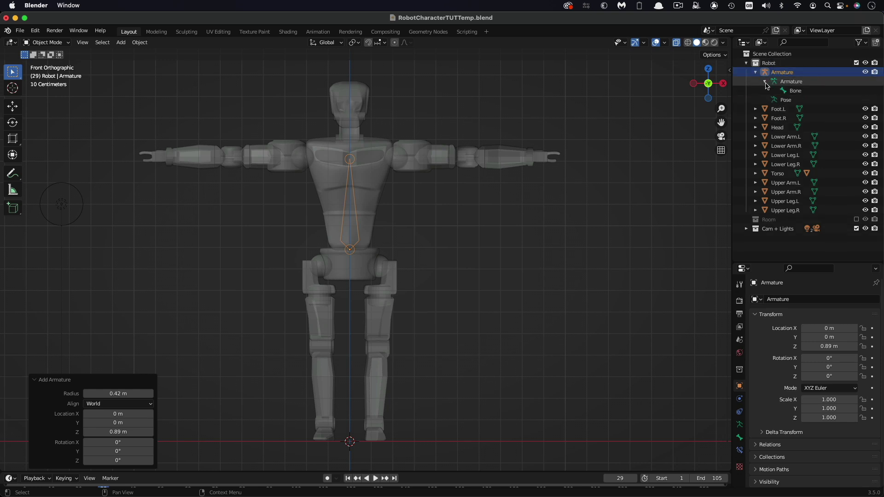
click(796, 90)
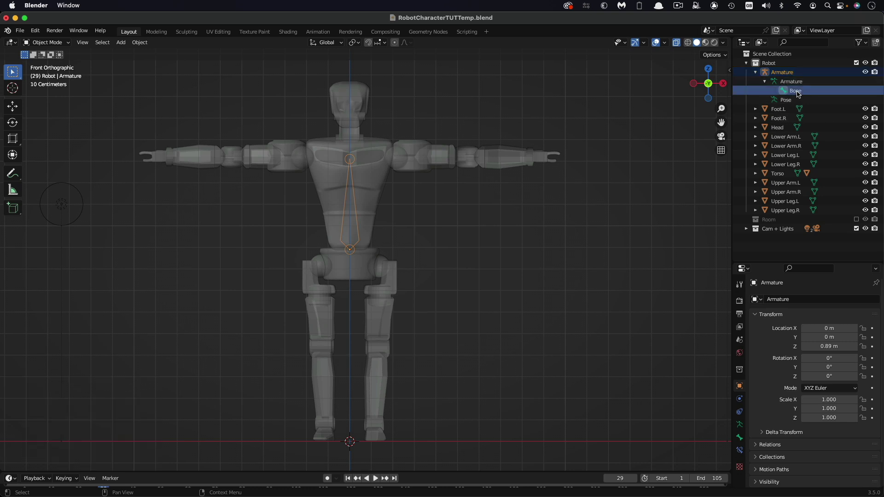
click(799, 90)
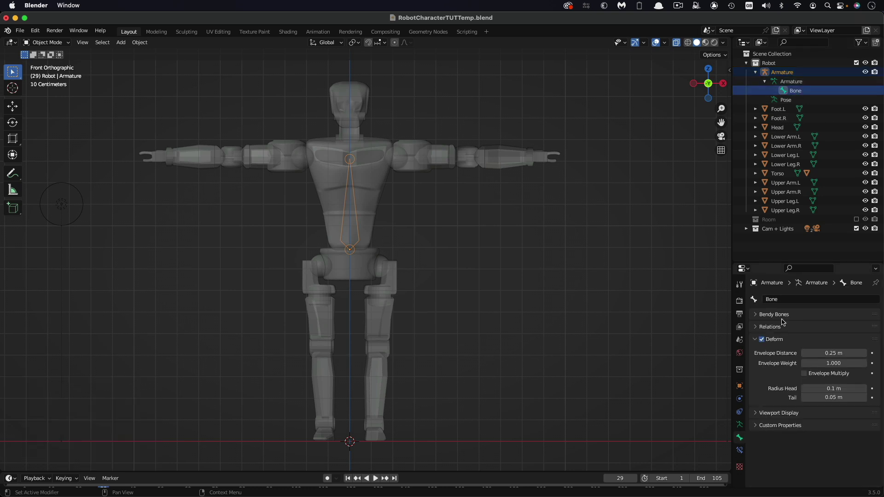
double_click(793, 300)
text(Root)
key(Return)
Step: In Edit Mode, extrude a bone about 0.22 m from the Root bone's upper tip to the robot's left shoulder
click(65, 43)
click(47, 63)
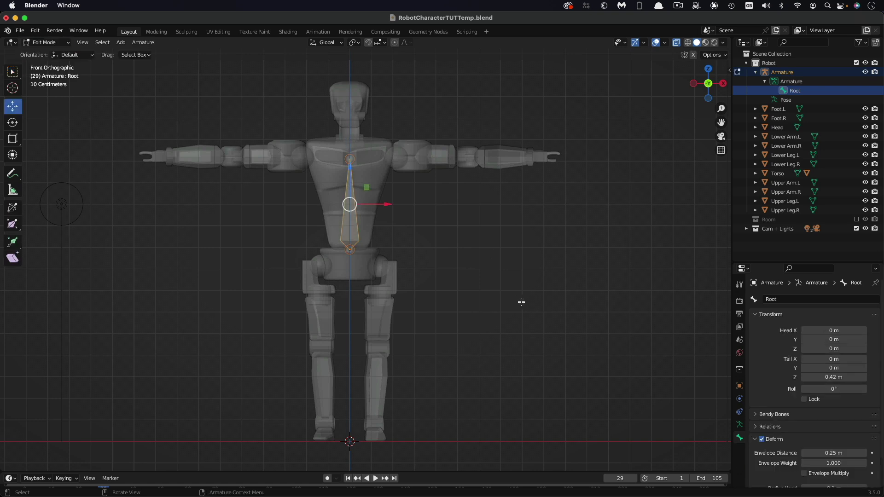
click(350, 157)
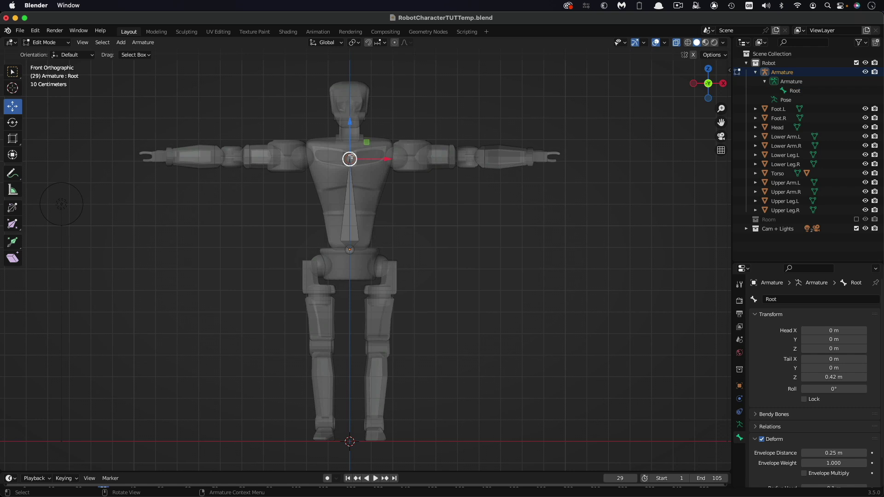
click(350, 217)
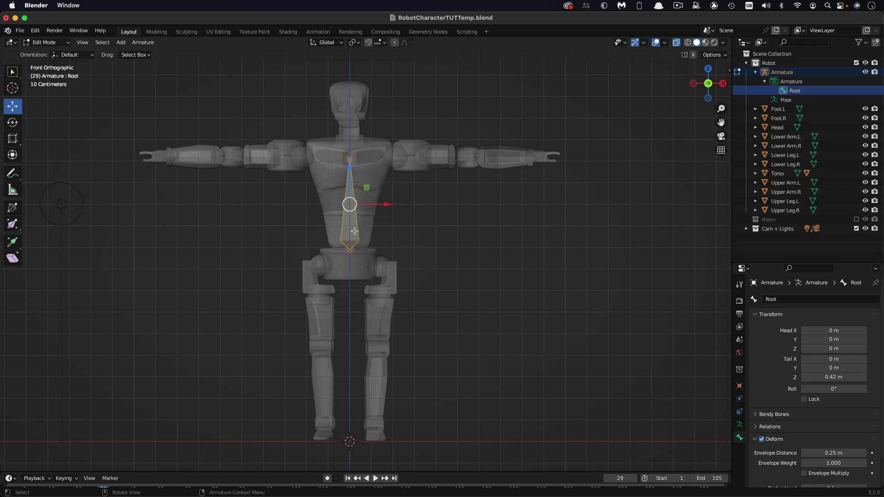
click(349, 158)
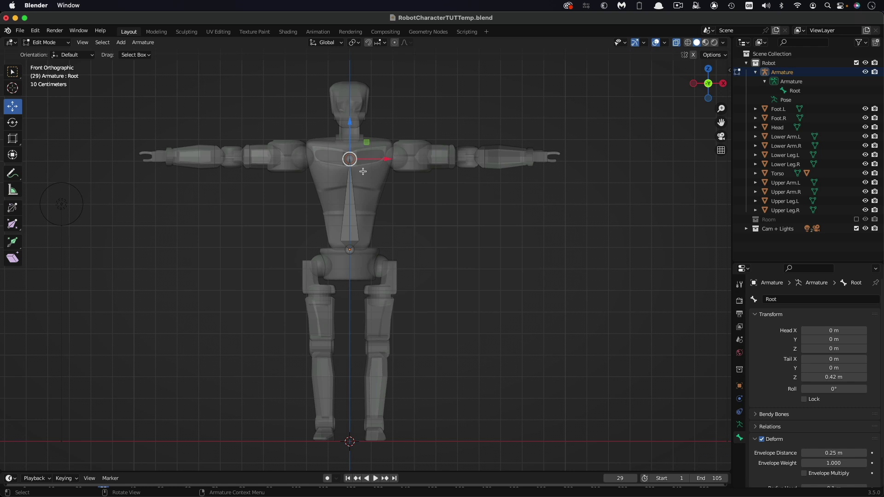
key(e)
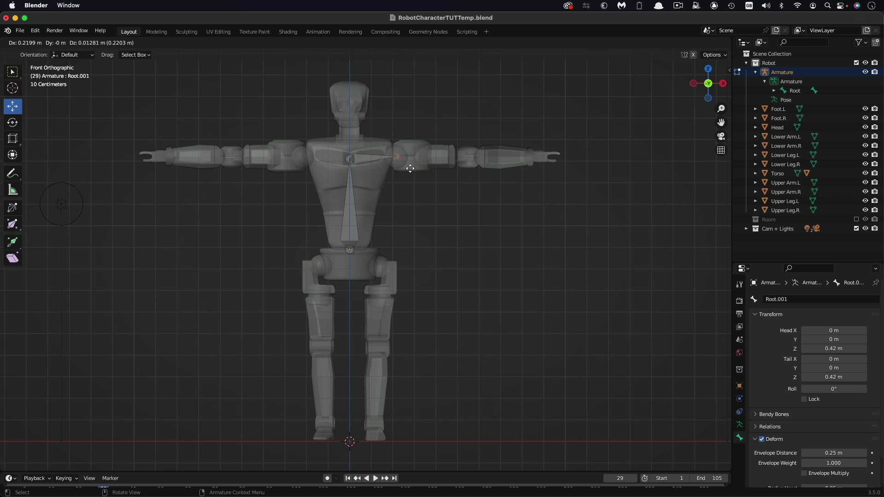
click(410, 168)
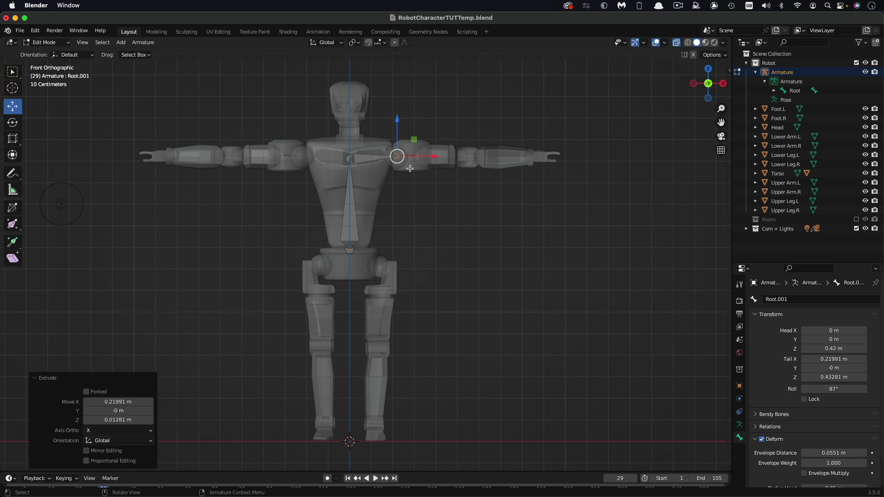
Step: Extend the left arm chain from the shoulder with an upper arm bone about 0.33 m, a forearm bone about 0.29 m and a hand bone about 0.14 m
key(e)
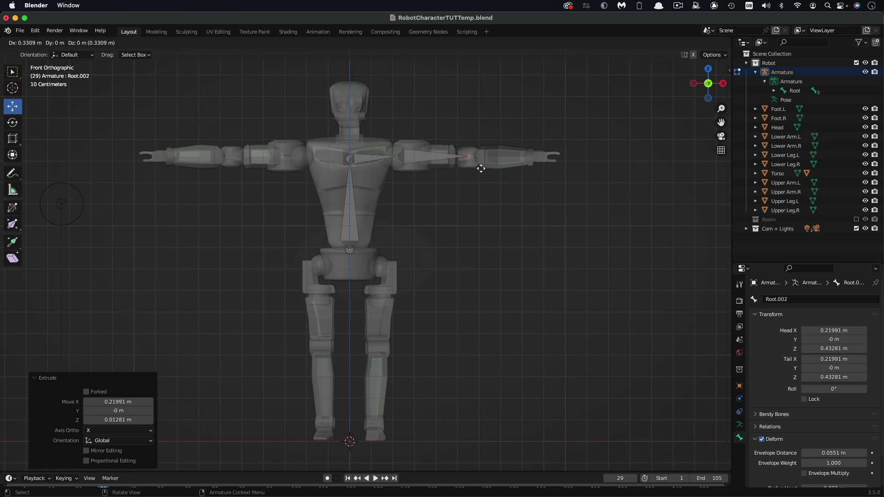
click(480, 168)
key(e)
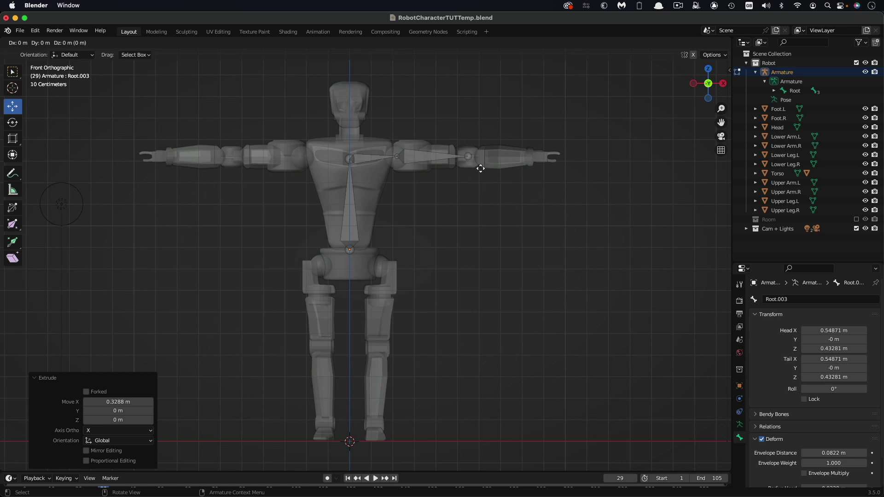
click(542, 170)
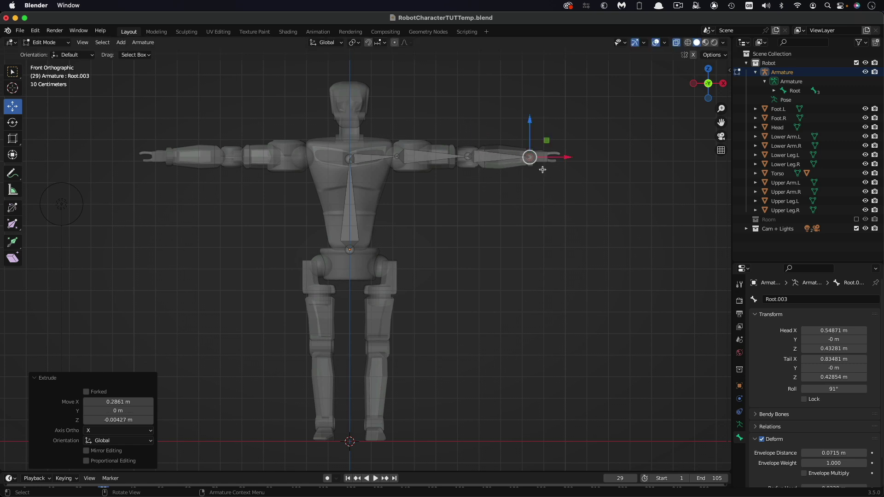
key(e)
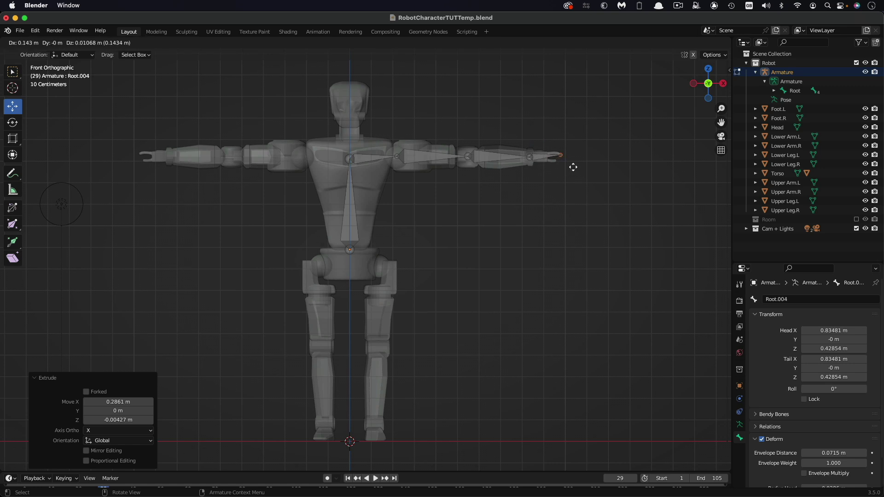
click(573, 167)
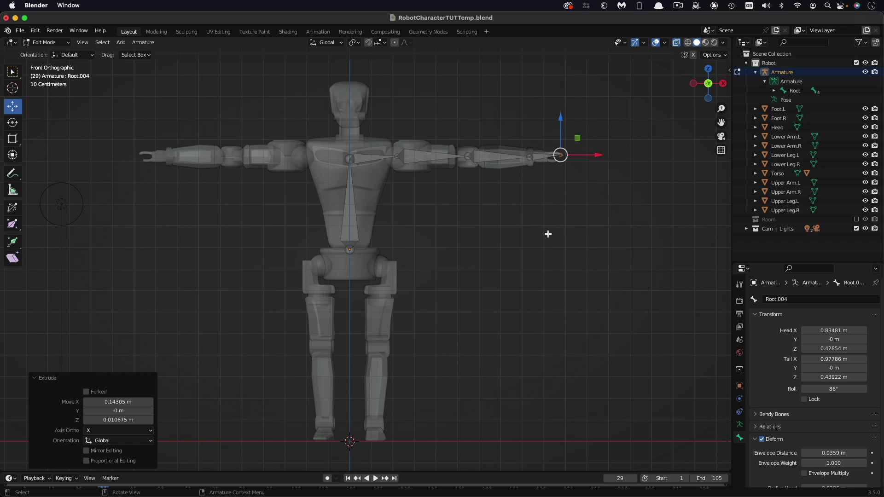
Step: In top view, align the left arm joints with the mesh along Y: shoulder about -0.006 m, elbow -0.013 m, wrist and hand tip -0.023 m
key(KP_7)
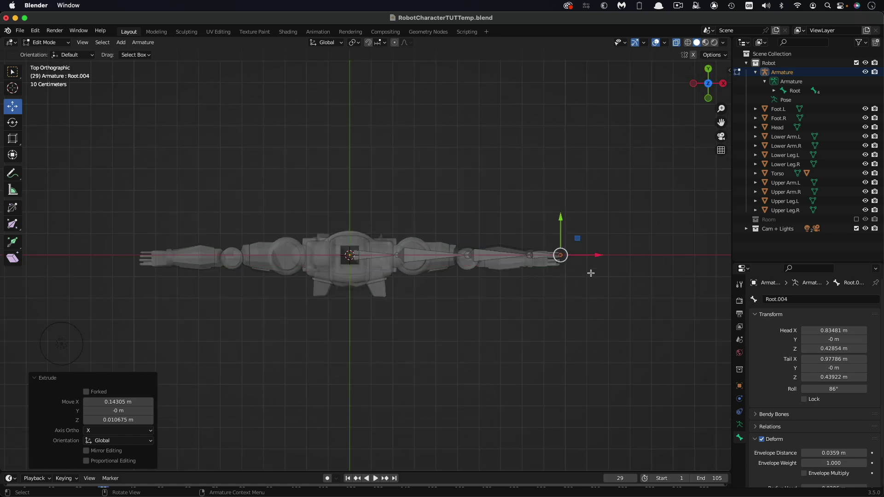
click(396, 256)
drag(396, 218, 396, 221)
click(467, 255)
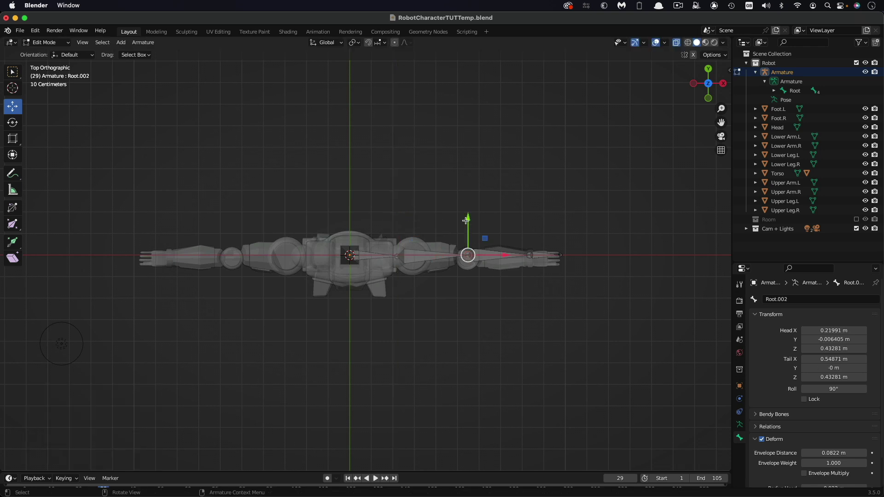
drag(467, 219, 468, 225)
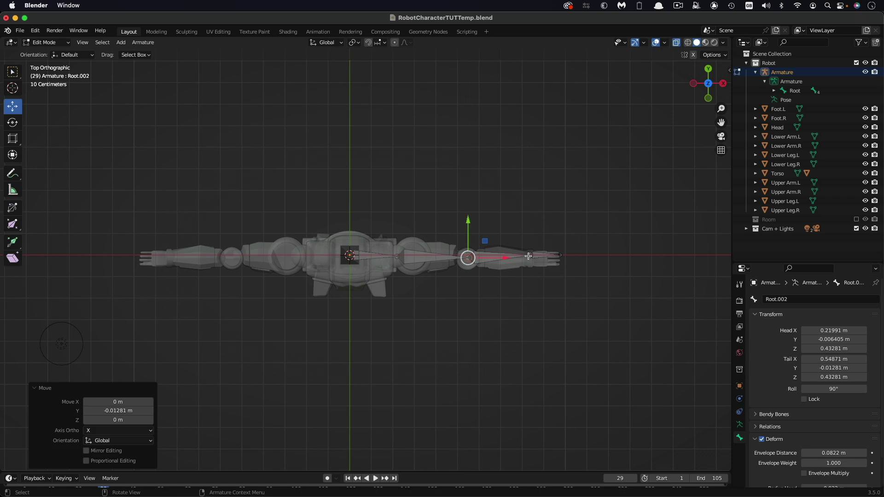
click(530, 256)
drag(529, 220, 561, 225)
click(559, 256)
Step: From the Root bone's upper tip, extrude a neck bone about 0.20 m and a head bone about 0.19 m straight up along Z
key(KP_1)
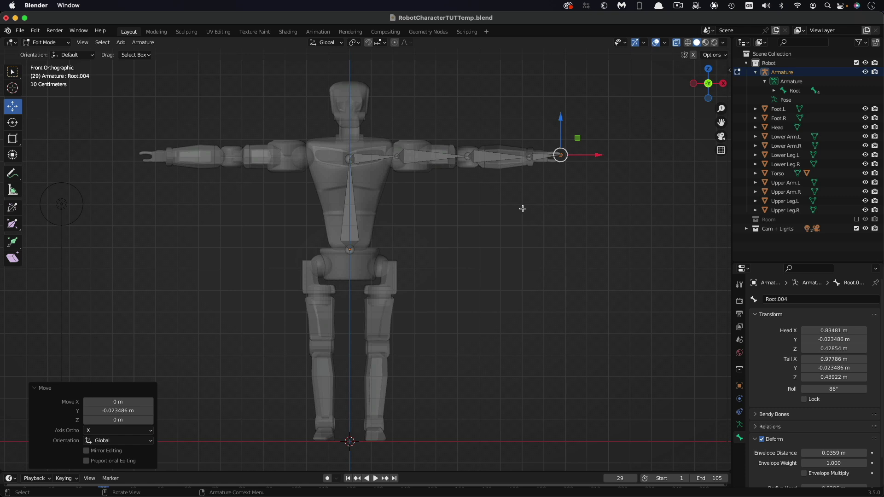
click(349, 158)
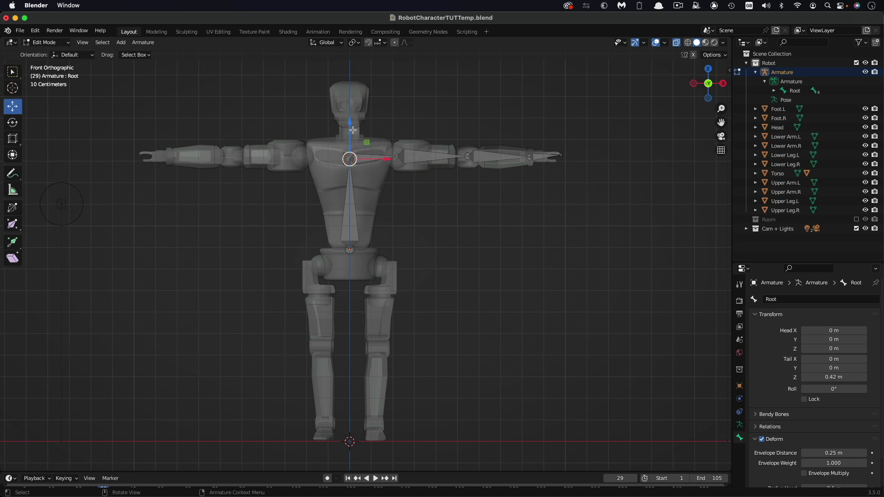
key(e)
key(Escape)
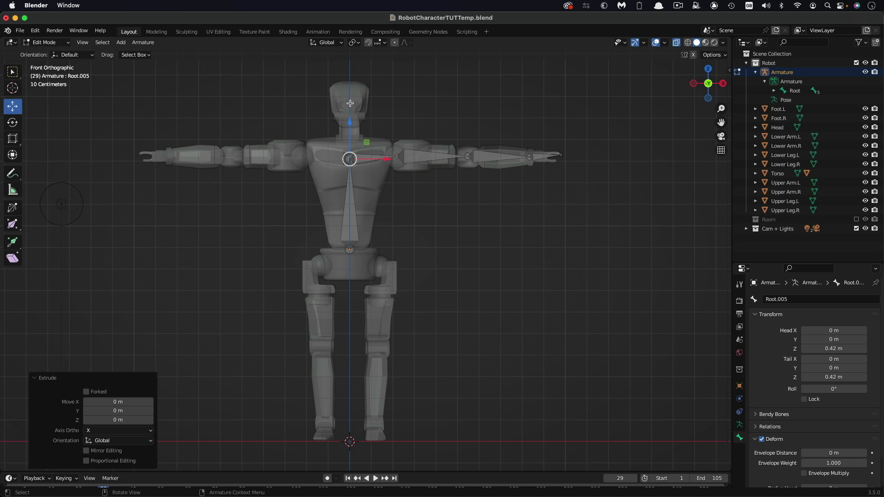
key(e)
key(z)
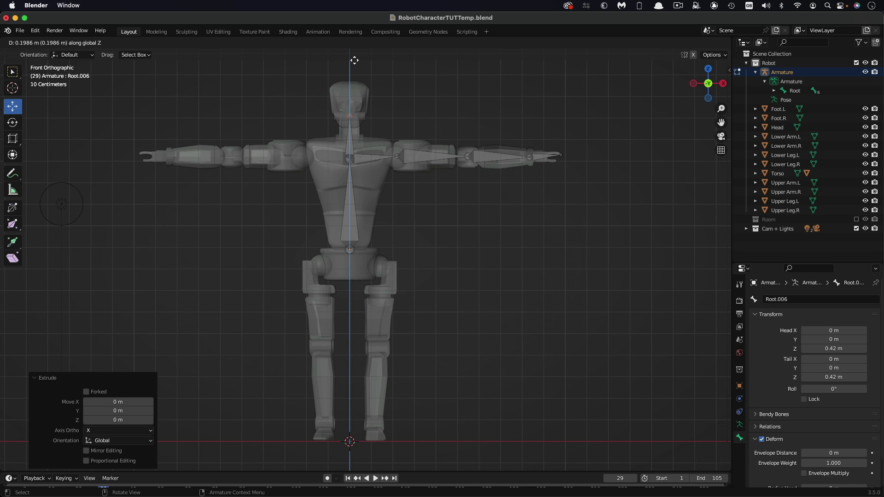
click(355, 60)
key(e)
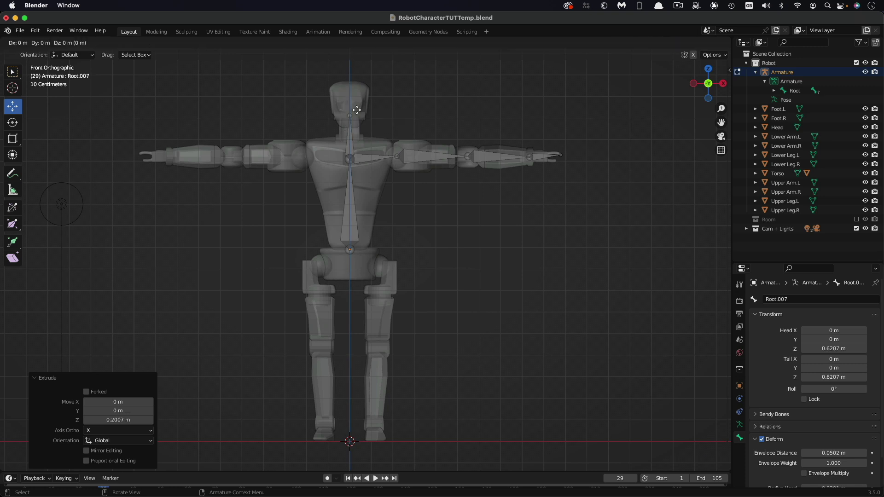
key(z)
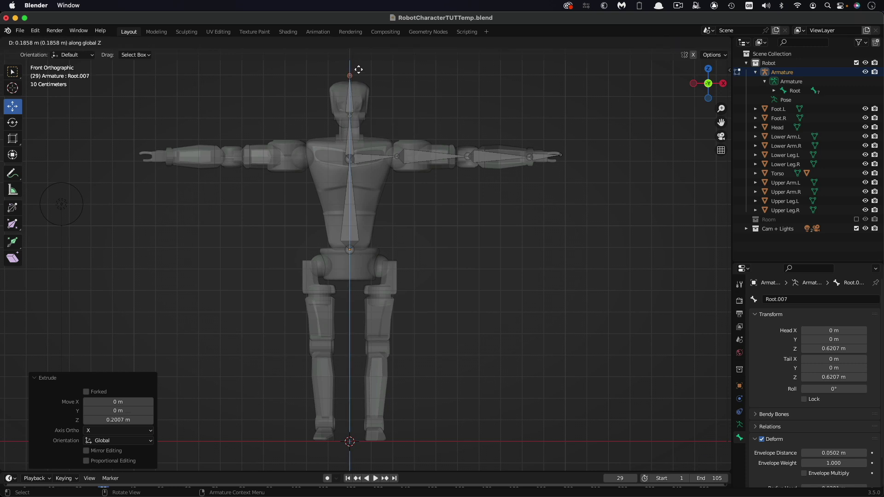
click(359, 69)
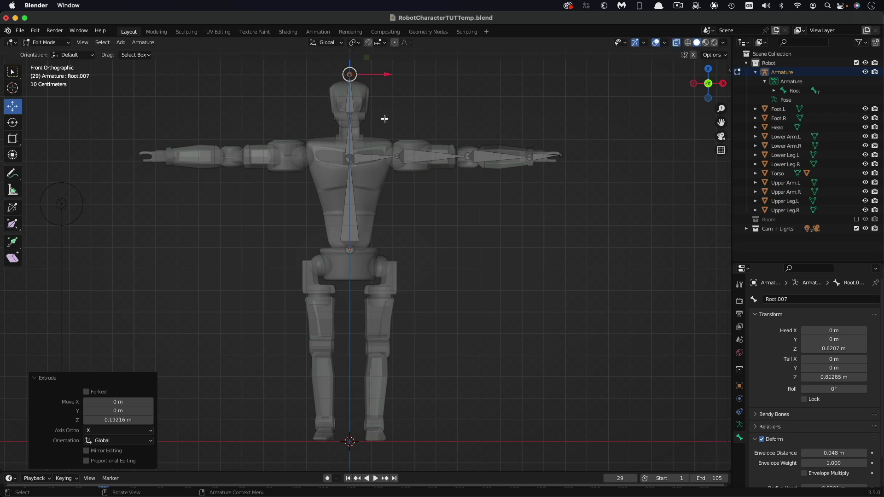
Step: In side view, shift the joint between the neck and head bones about 0.007 m along Y and lower it about 0.003 m
key(KP_3)
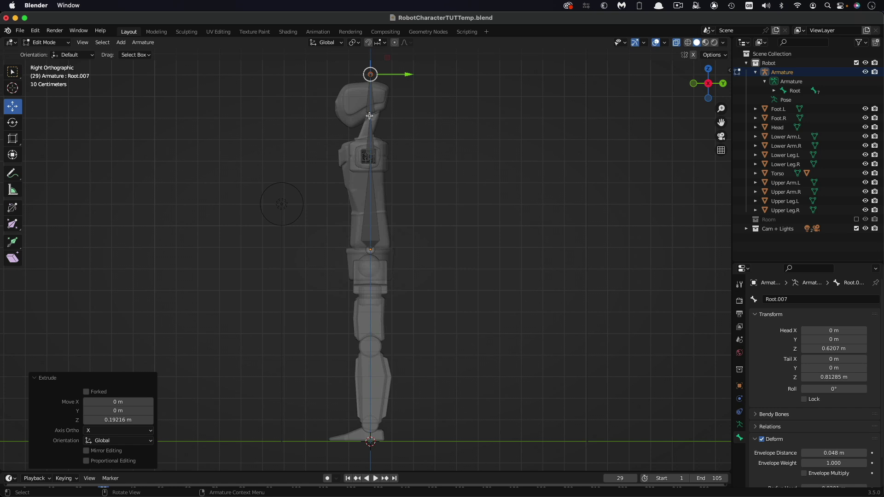
scroll(370, 115, up, 5)
shift+scroll(370, 121, up, 5)
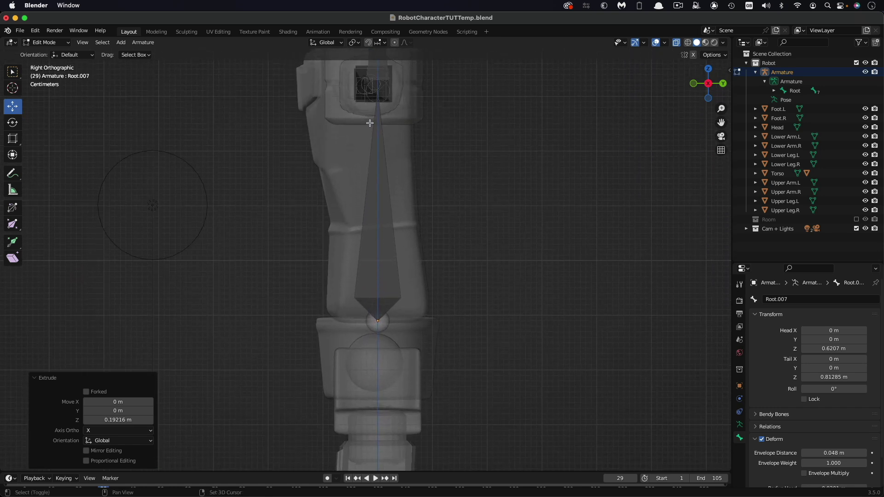
shift+scroll(370, 123, up, 6)
click(382, 132)
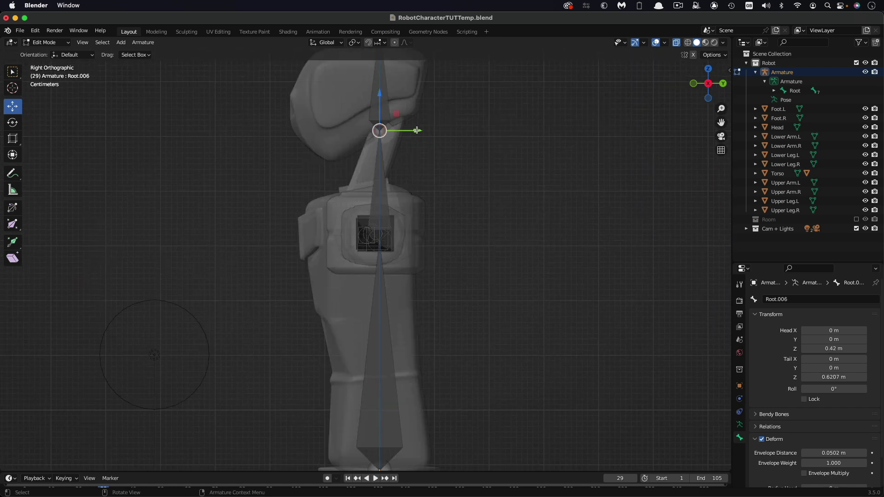
key(g)
key(y)
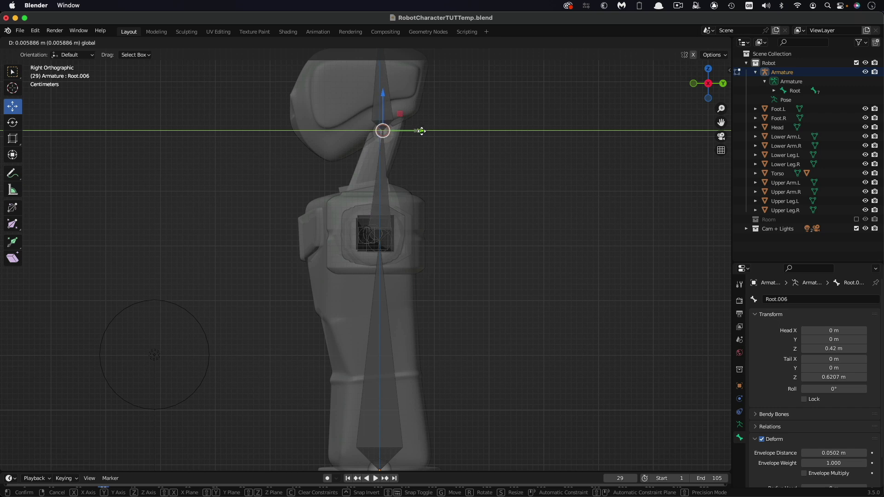
click(422, 132)
key(g)
key(z)
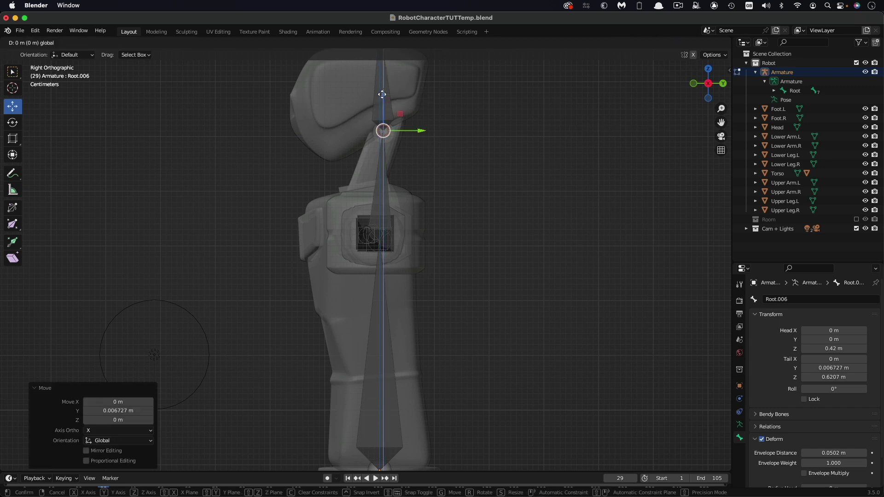
click(386, 102)
middle_drag(402, 119, 355, 208)
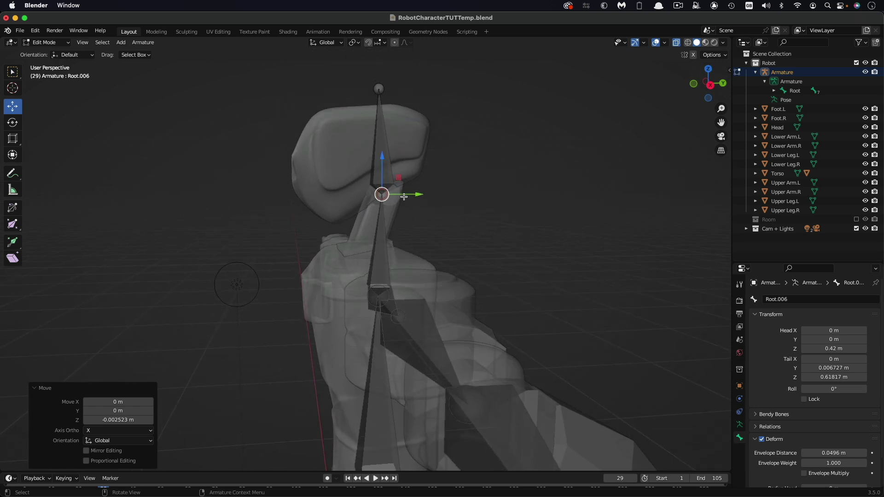
Step: In front view, extrude a bone about 0.17 m from the Root bone's lower end to the left hip joint
key(KP_1)
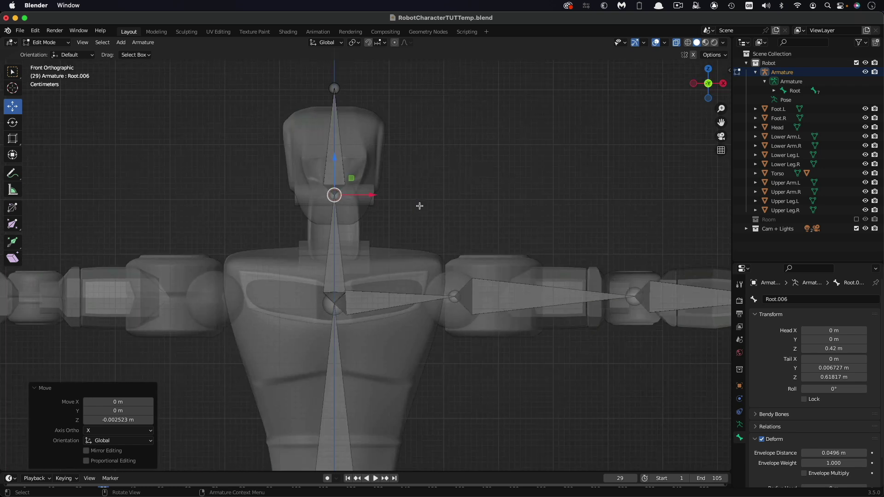
scroll(420, 206, down, 5)
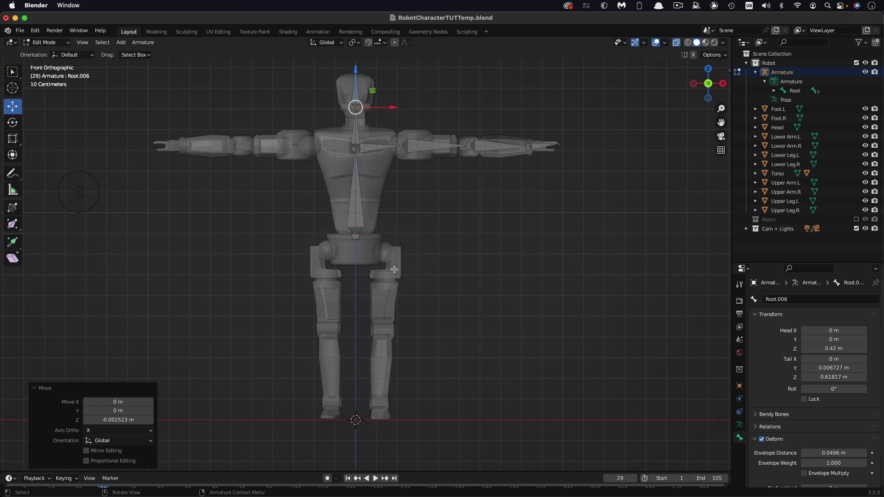
click(357, 237)
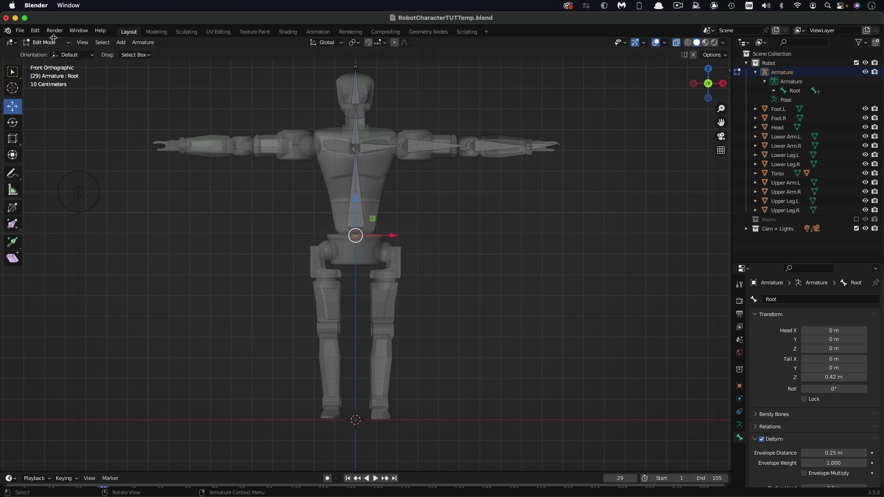
key(e)
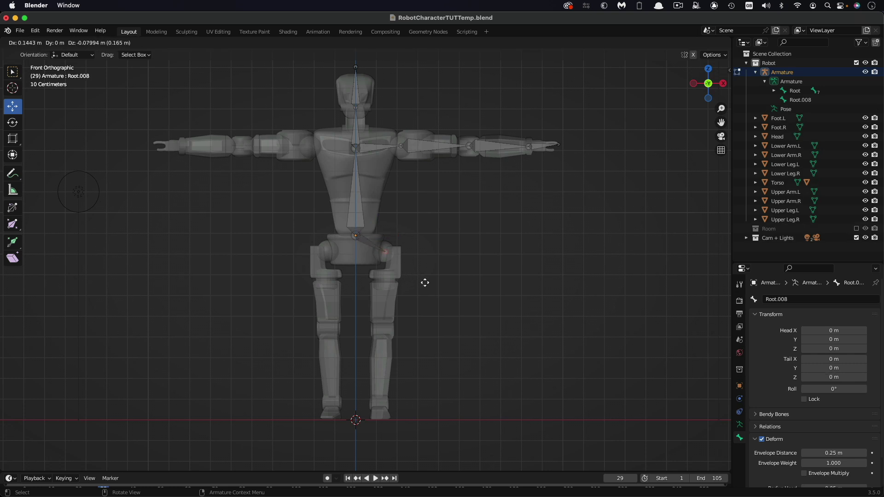
click(425, 283)
Step: Extend the left leg chain from the hip with a thigh bone about 0.37 m, a shin bone about 0.35 m and a foot bone about 0.08 m
key(e)
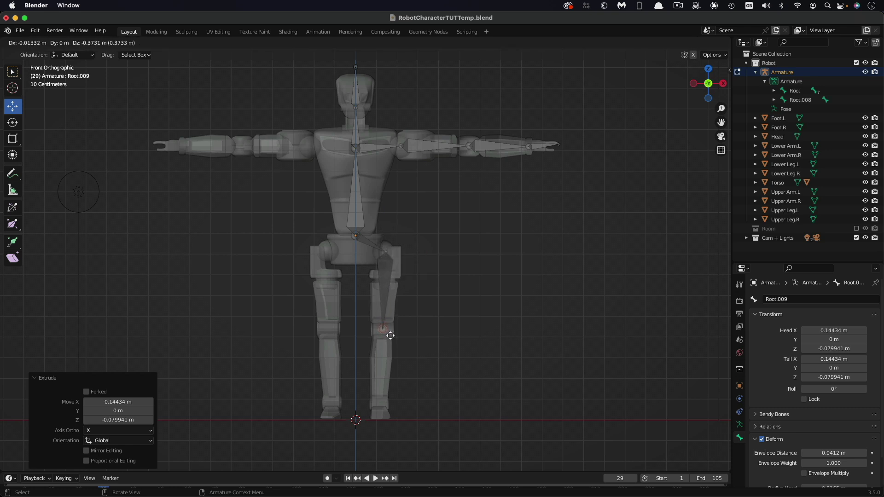
click(388, 332)
key(e)
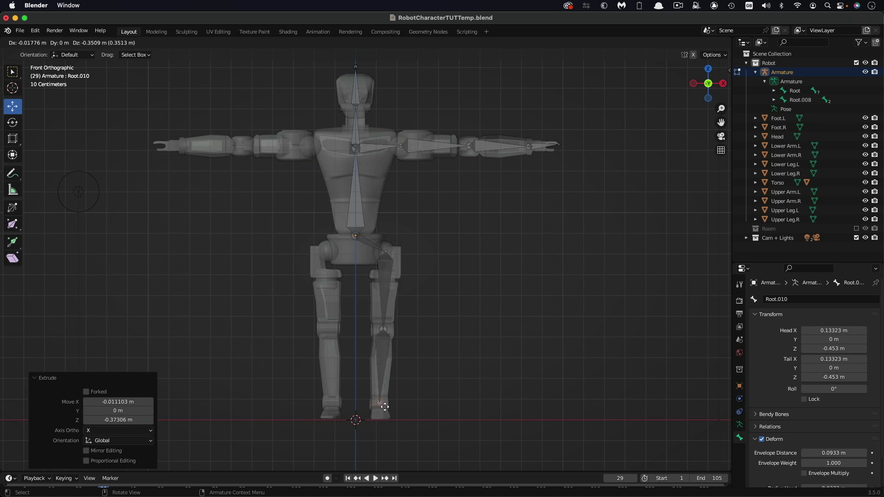
click(383, 406)
key(e)
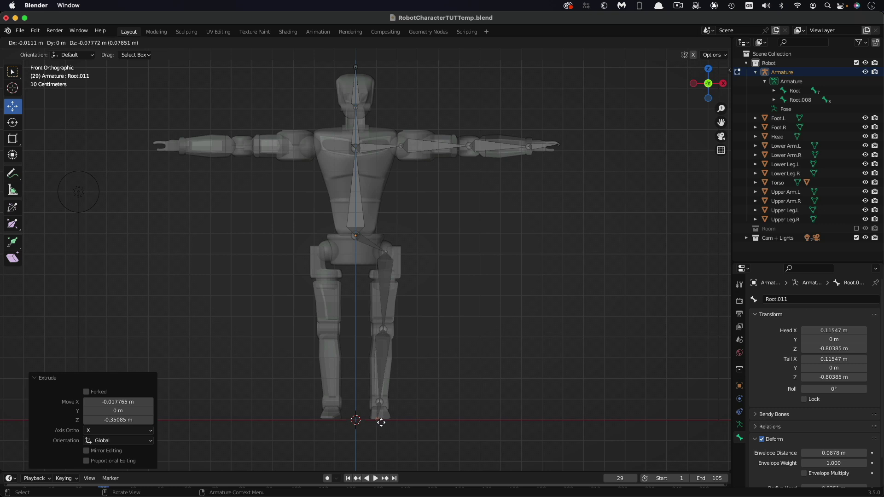
click(381, 423)
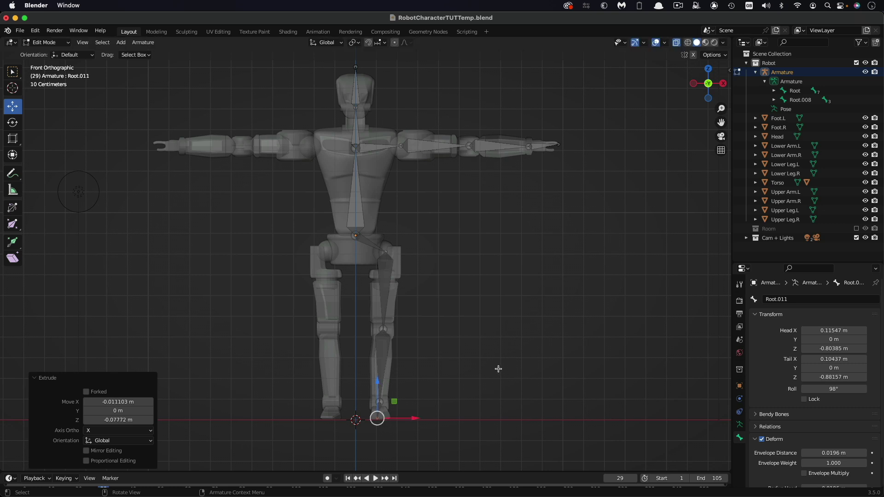
Step: In side view, move the left foot bone's tip about 0.22 m forward along -Y to the toes and lower the ankle joint about 0.007 m
key(KP_3)
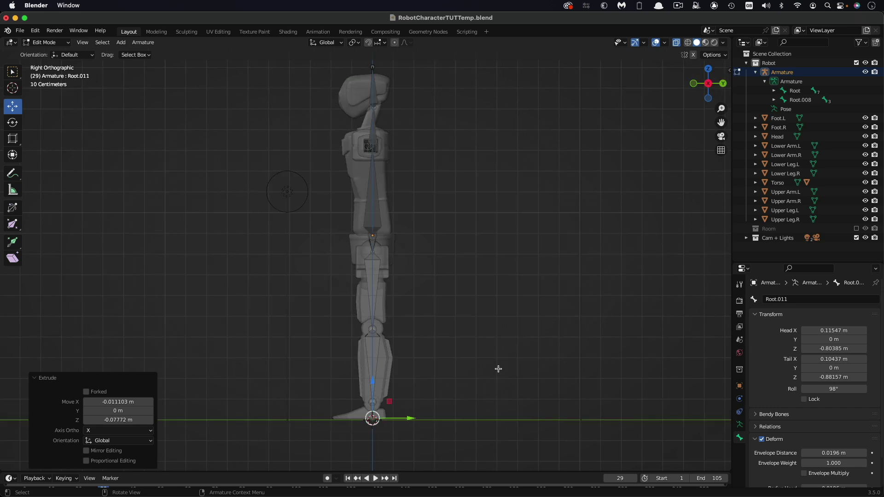
scroll(458, 291, up, 3)
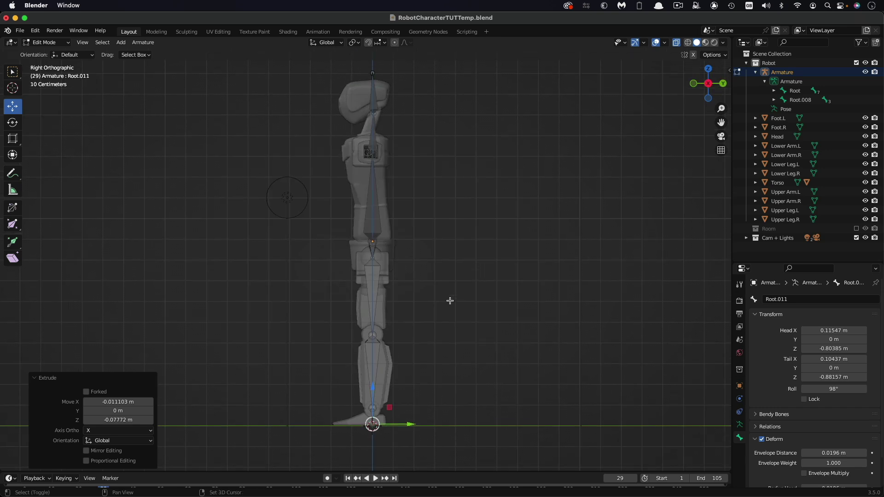
scroll(451, 299, down, 5)
scroll(371, 392, up, 3)
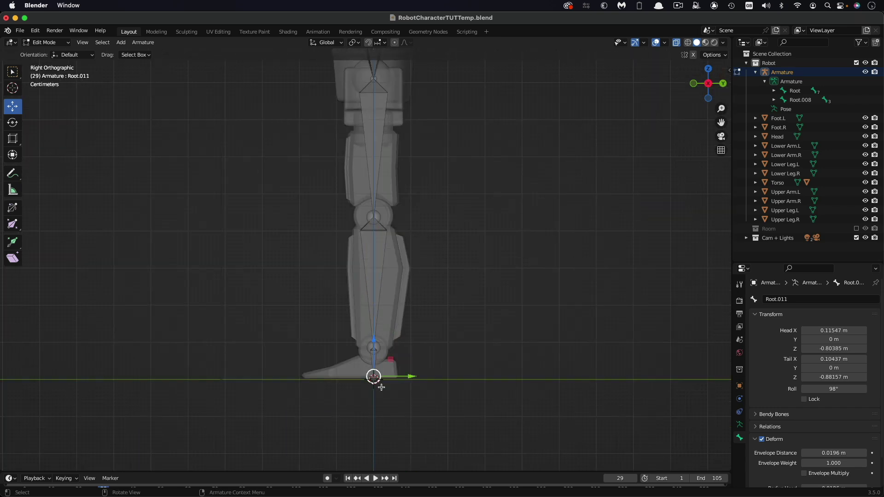
drag(409, 377, 330, 377)
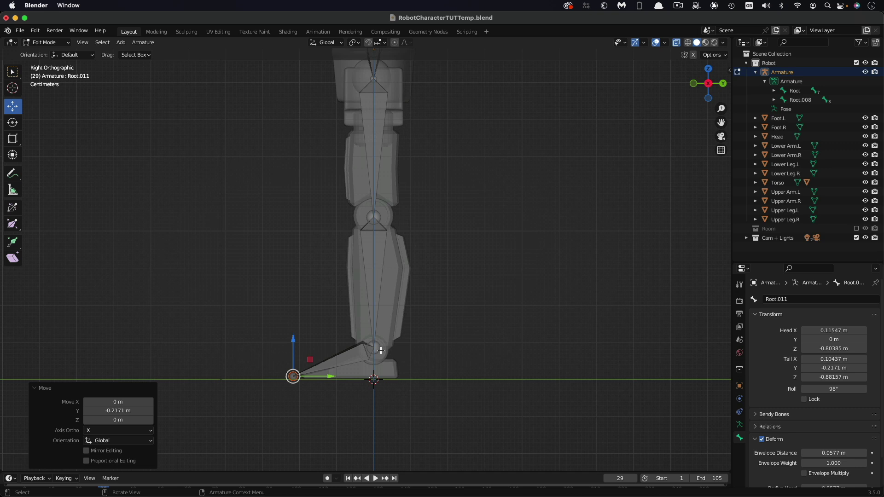
click(381, 350)
drag(375, 316, 374, 316)
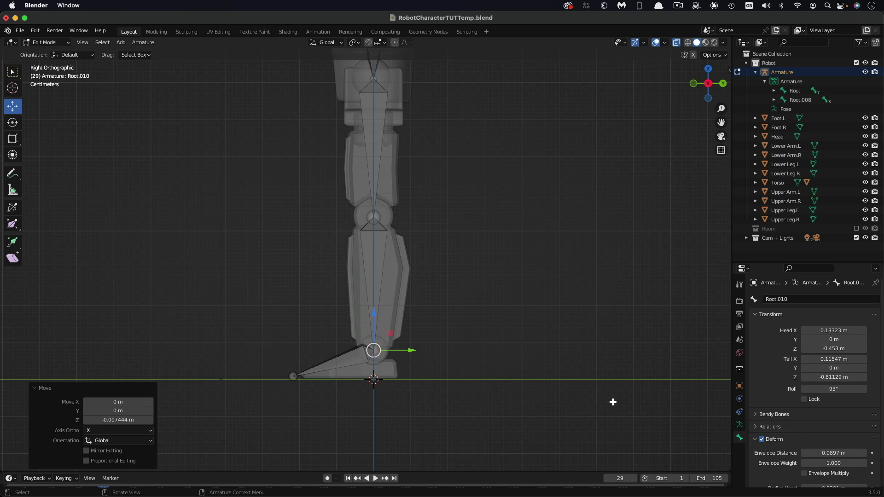
scroll(522, 364, left, 10)
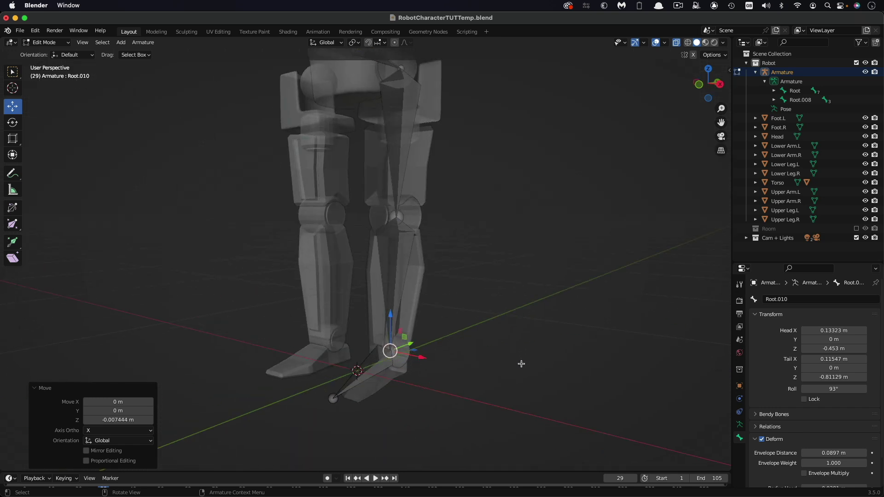
Step: Examine the whole armature against the robot mesh from the front and from an angled view
ctrl+scroll(521, 363, up, 3)
ctrl+scroll(520, 363, down, 5)
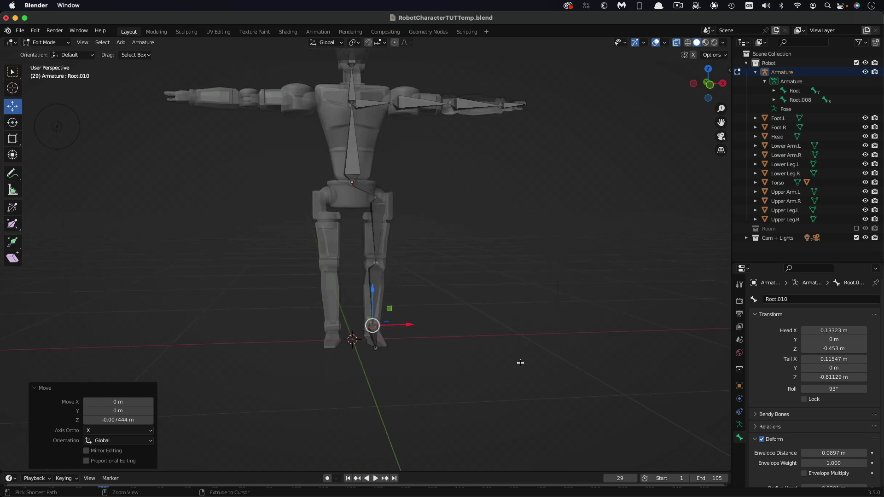
shift+scroll(520, 363, up, 3)
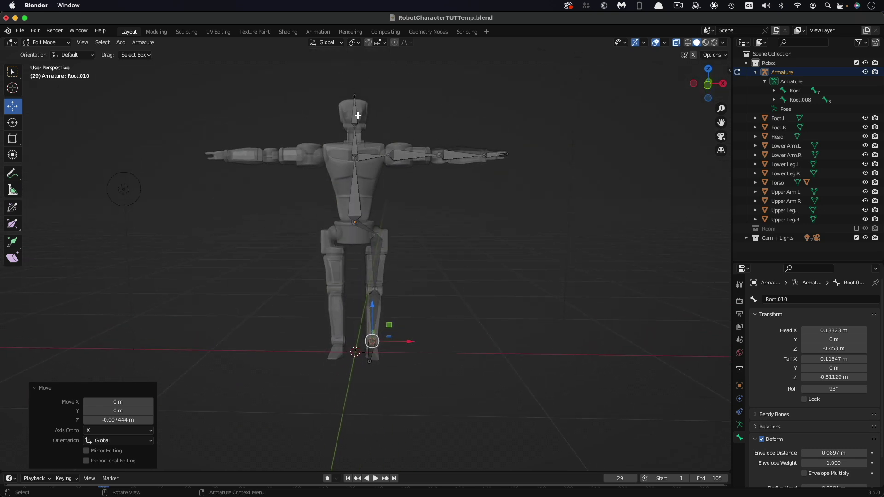
shift+scroll(432, 211, up, 2)
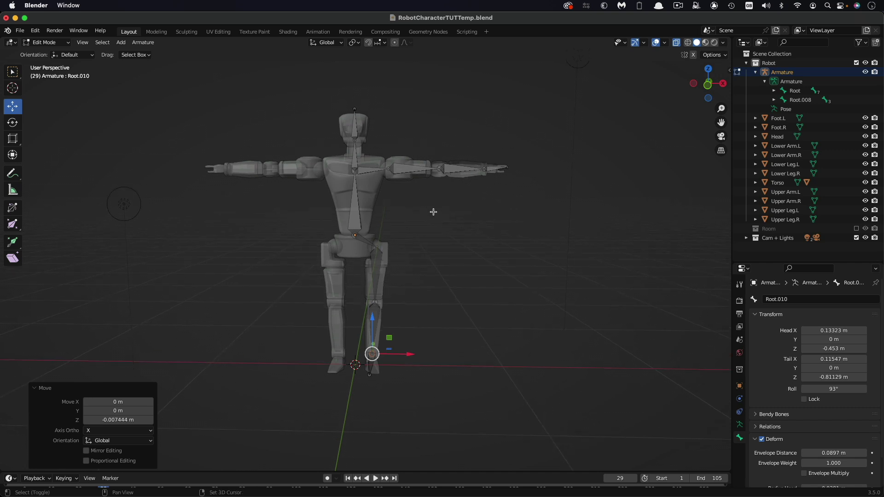
ctrl+scroll(433, 212, down, 2)
shift+scroll(433, 212, down, 2)
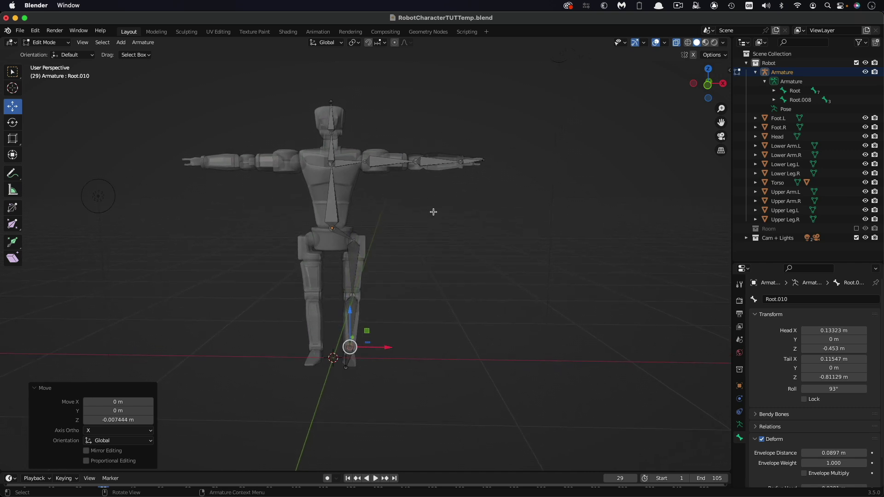
scroll(433, 212, right, 5)
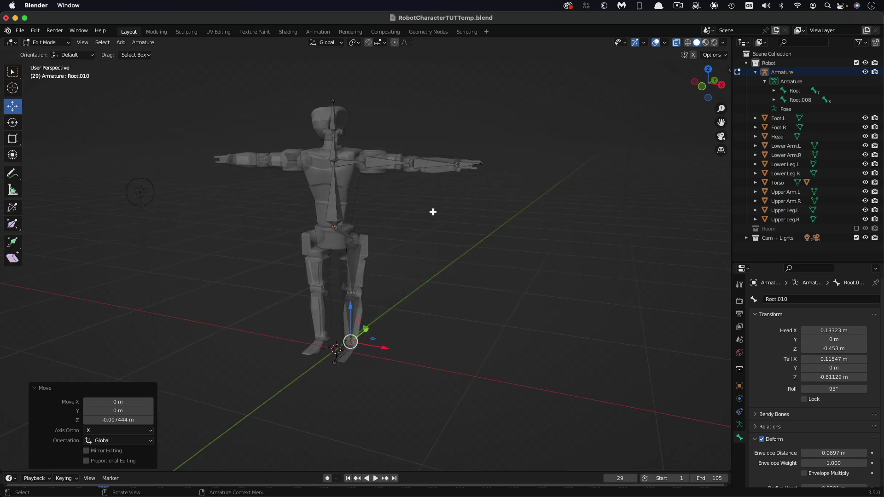
scroll(433, 212, down, 5)
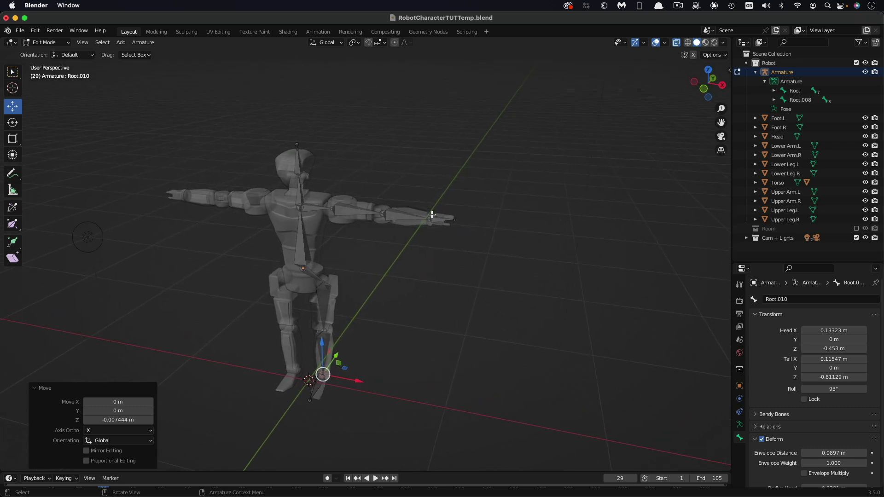
Step: In Pose Mode, rotate the left forearm bone at the elbow until it hangs downward
click(70, 43)
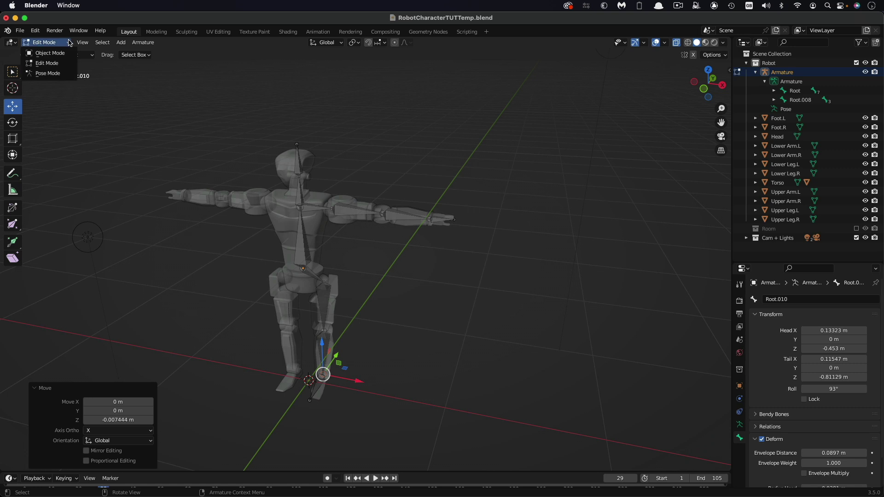
click(46, 75)
middle_drag(456, 208, 427, 228)
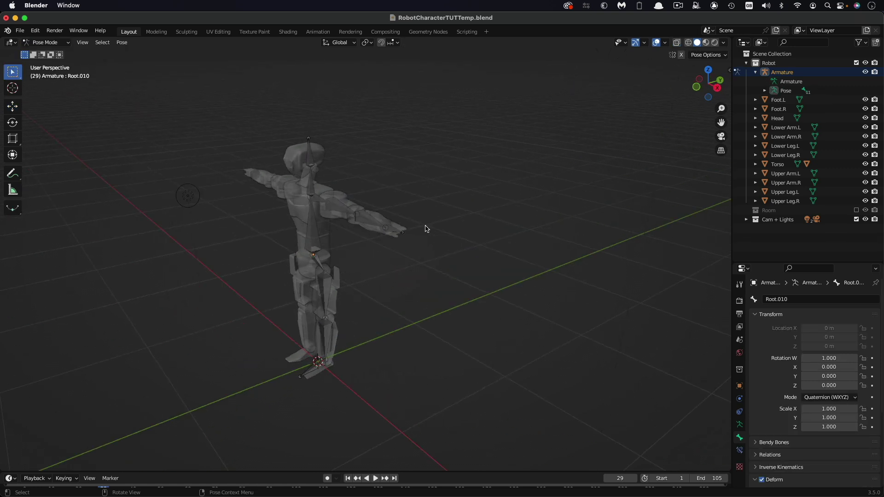
click(375, 226)
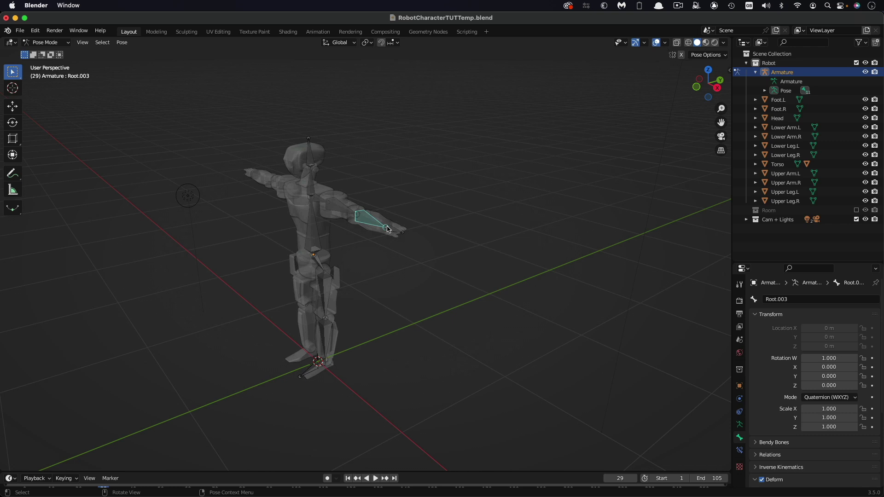
key(r)
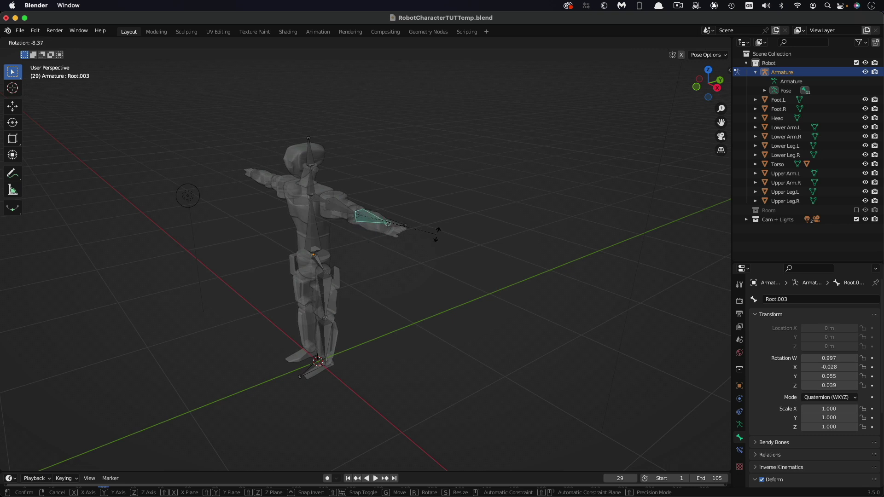
click(359, 275)
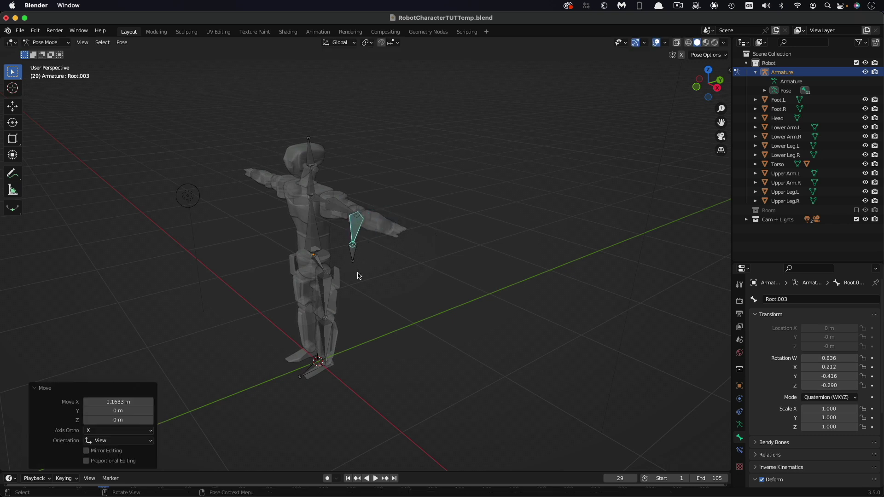
click(340, 212)
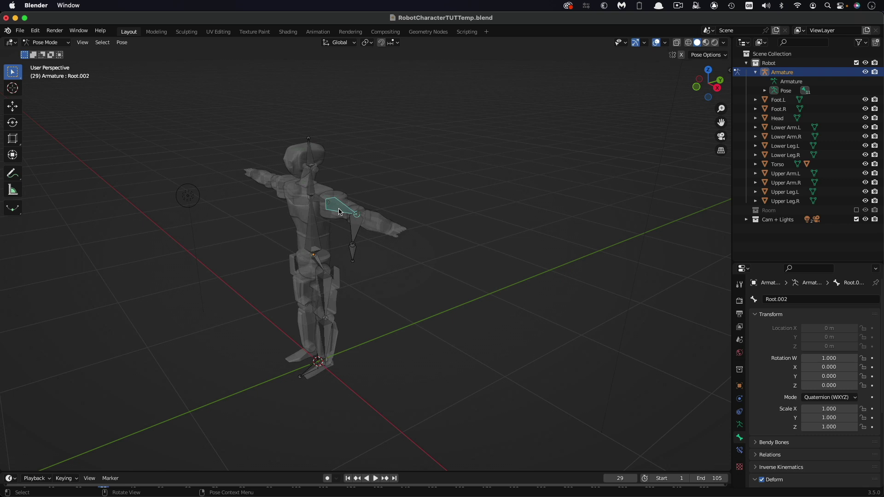
key(r)
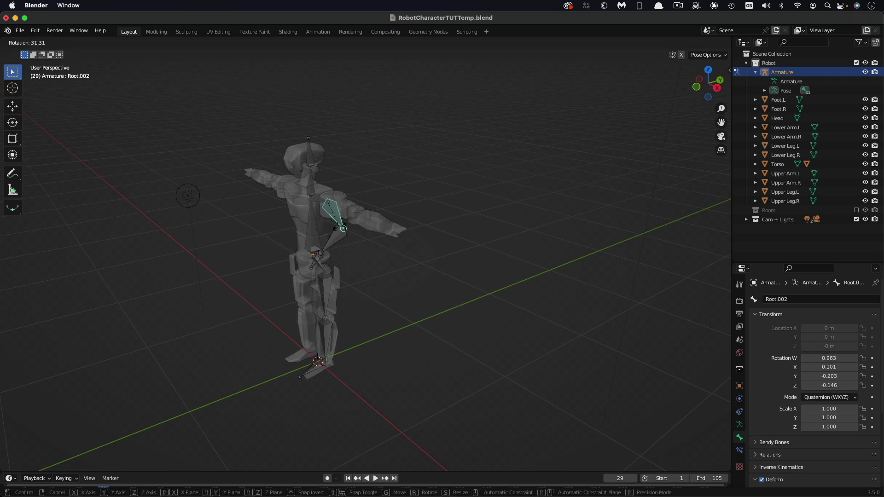
right_click(340, 228)
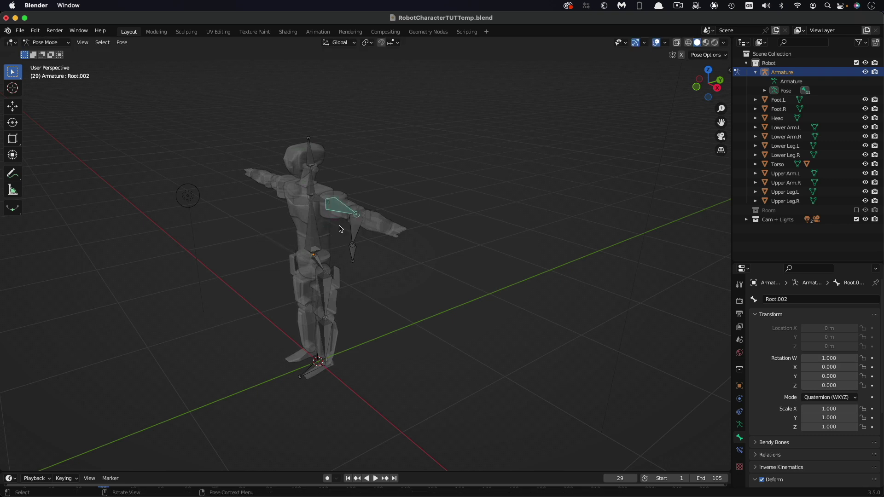
Step: Clear the left forearm bone's rotation and deselect it
click(371, 248)
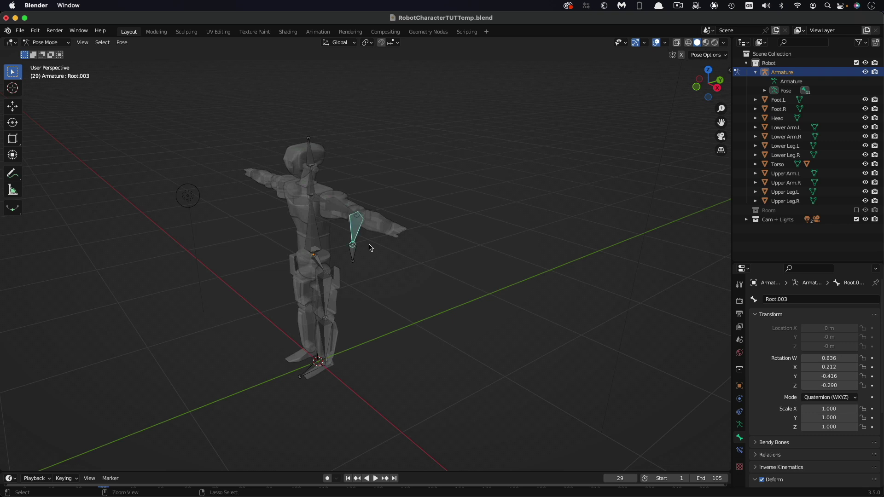
key(alt+r)
click(414, 239)
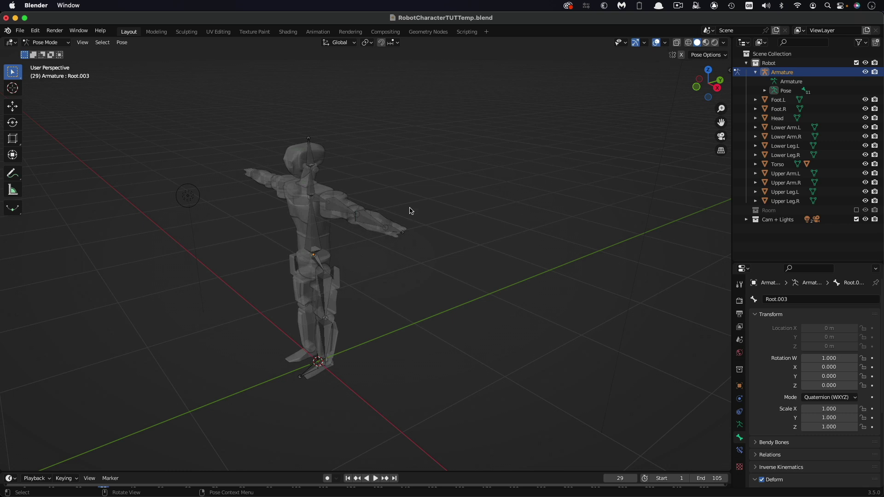
click(335, 206)
click(374, 224)
scroll(426, 236, right, 5)
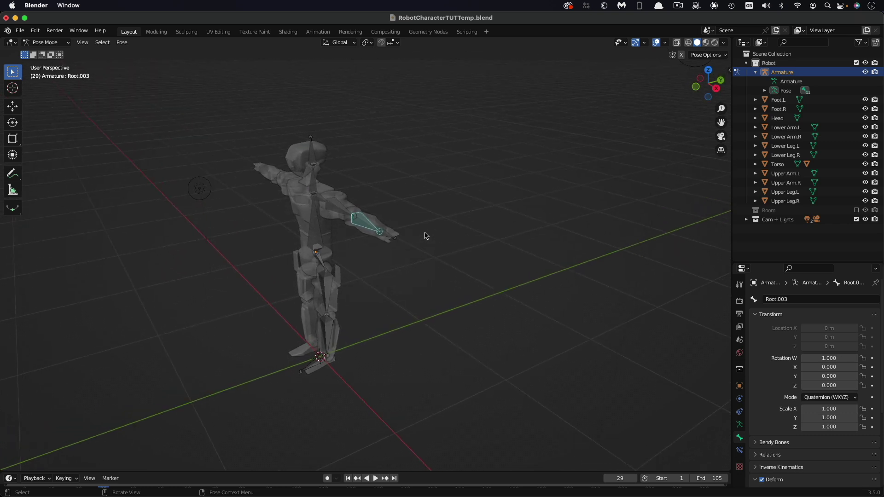
scroll(426, 236, right, 5)
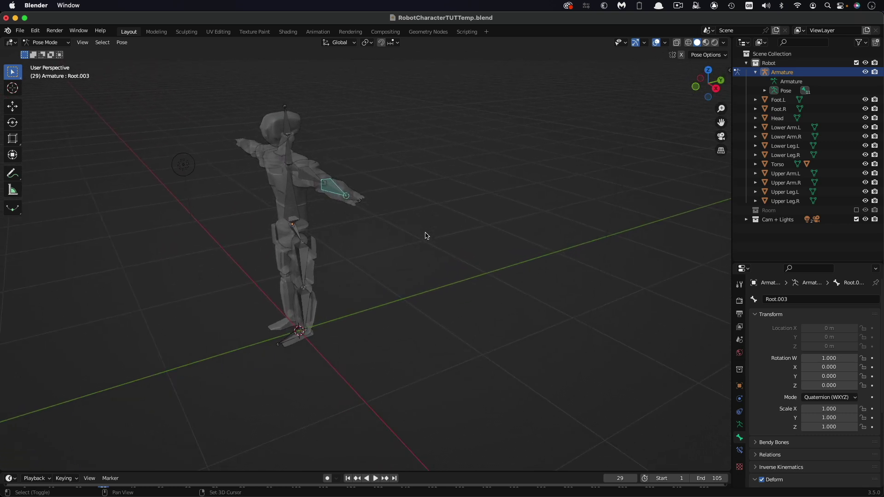
ctrl+scroll(426, 236, up, 3)
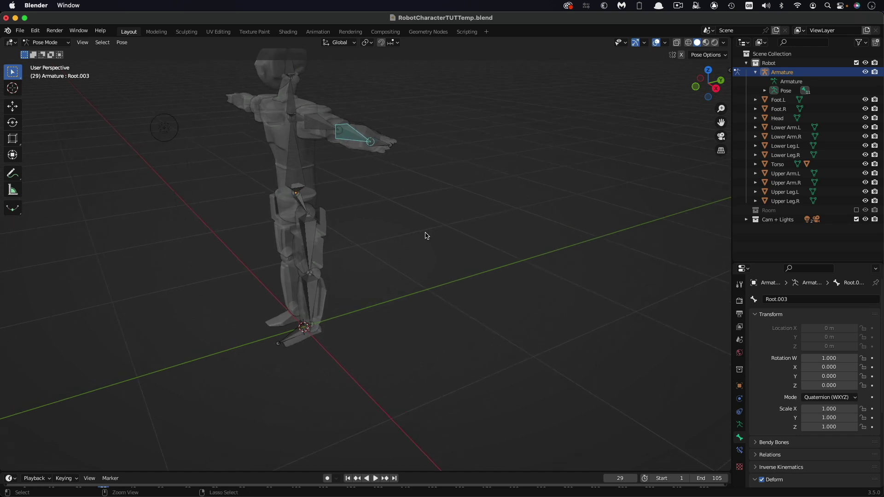
ctrl+scroll(426, 236, up, 3)
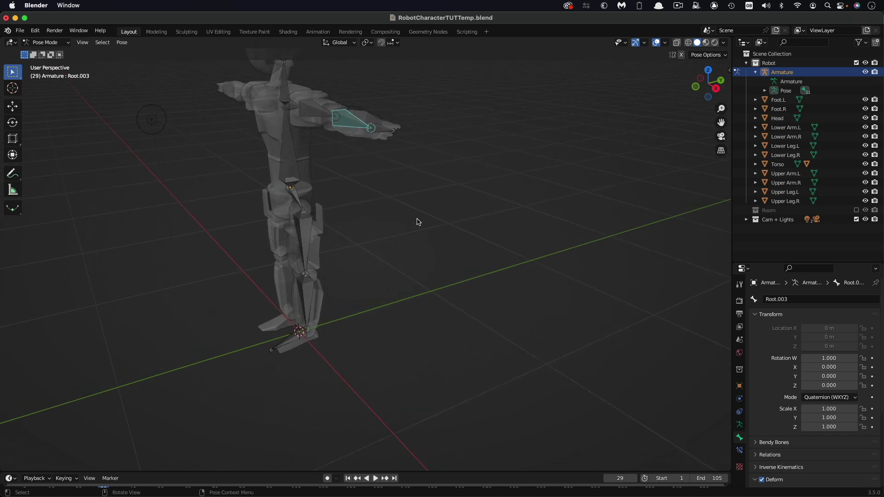
Step: In Edit Mode, extrude a control bone about 0.19 m along global Y from the left wrist joint
click(70, 44)
click(46, 62)
scroll(485, 158, right, 3)
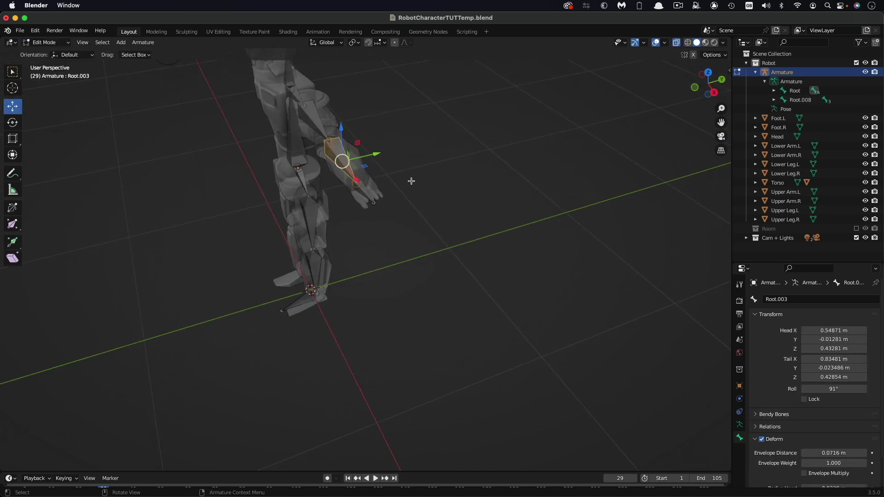
scroll(415, 178, right, 5)
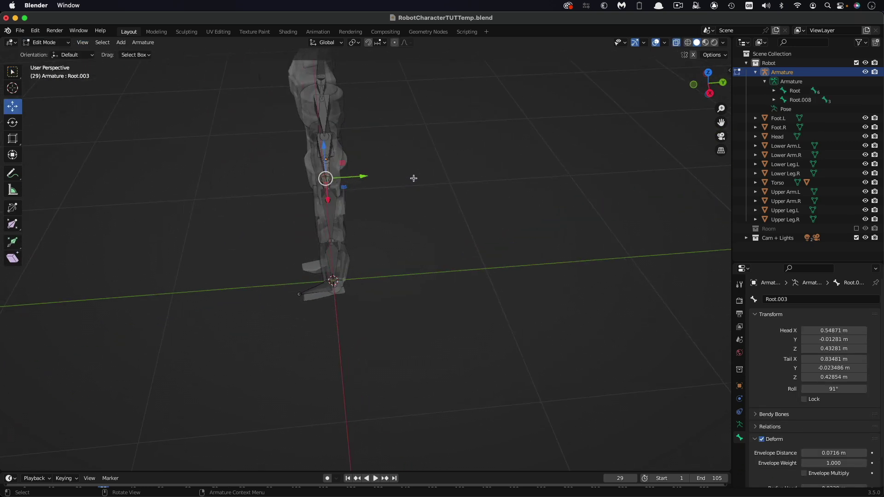
scroll(415, 178, right, 5)
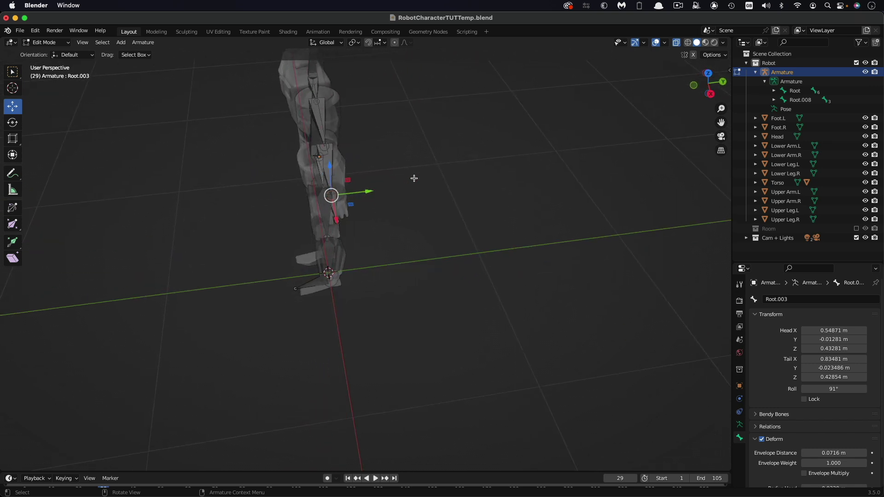
key(e)
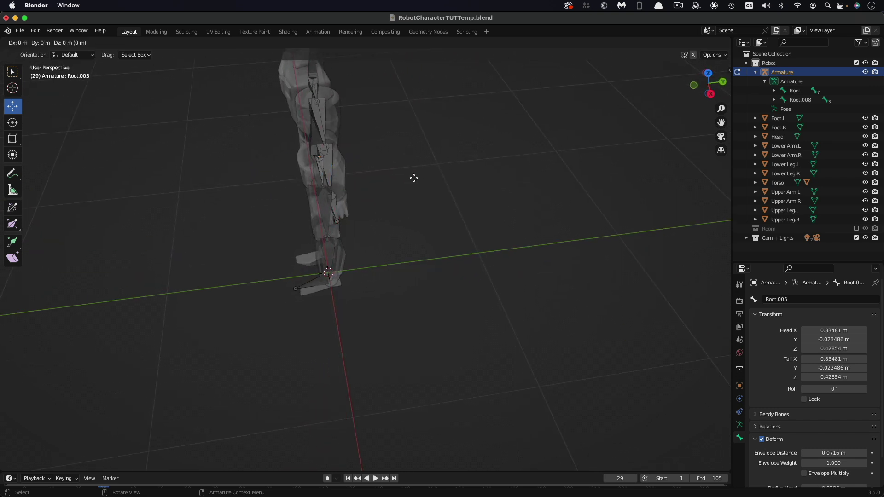
key(y)
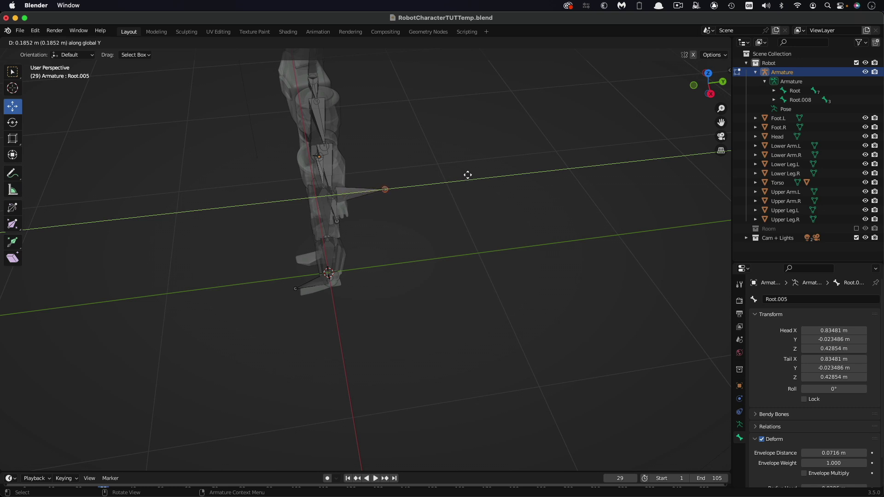
click(468, 174)
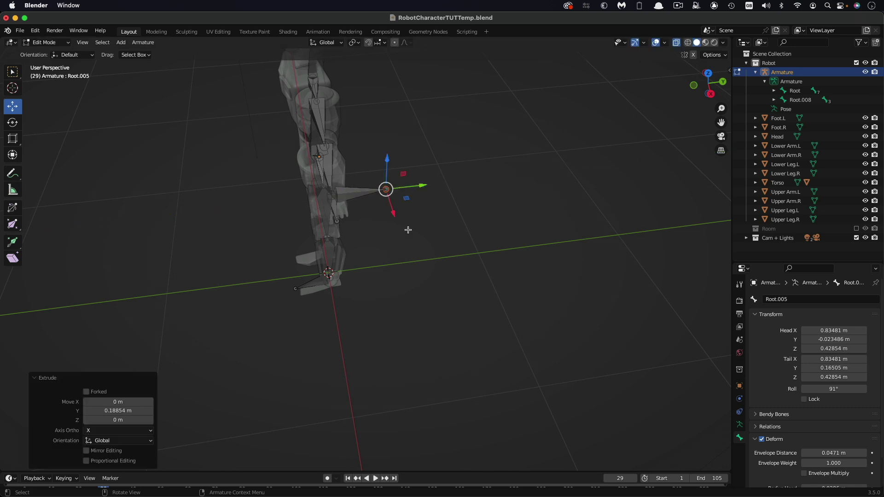
Step: Clear the parent of the bone extruded backward from the left wrist so it is independent of the arm chain
click(408, 230)
click(364, 193)
scroll(417, 192, left, 6)
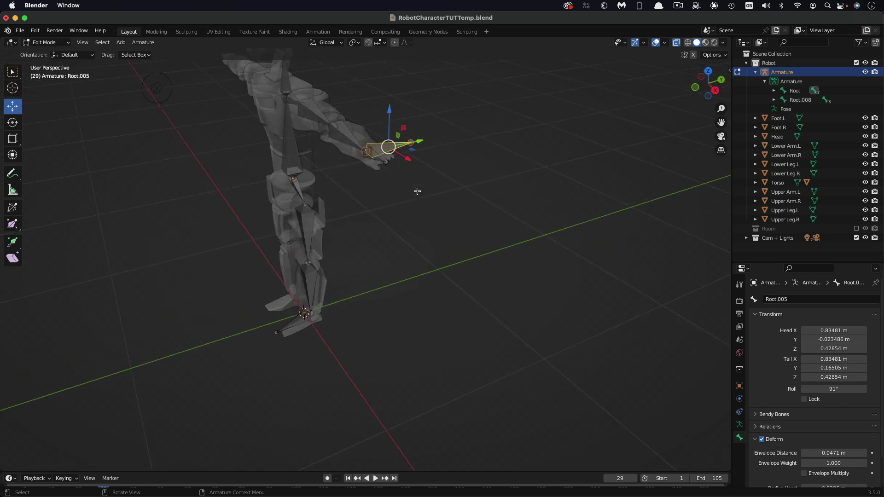
scroll(417, 191, left, 2)
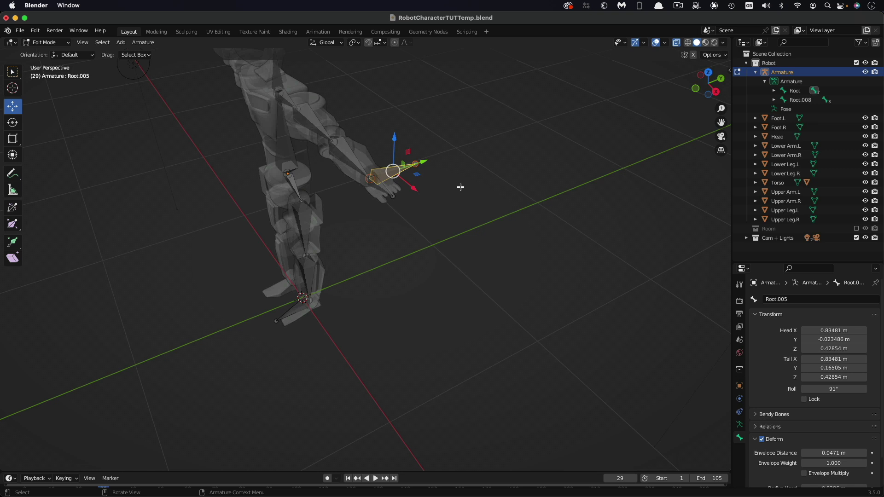
key(alt+p)
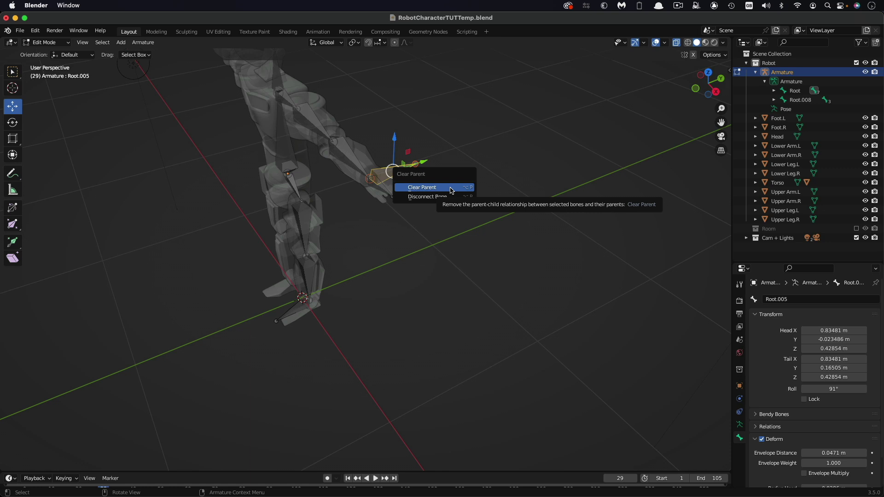
click(451, 188)
middle_drag(452, 187, 494, 190)
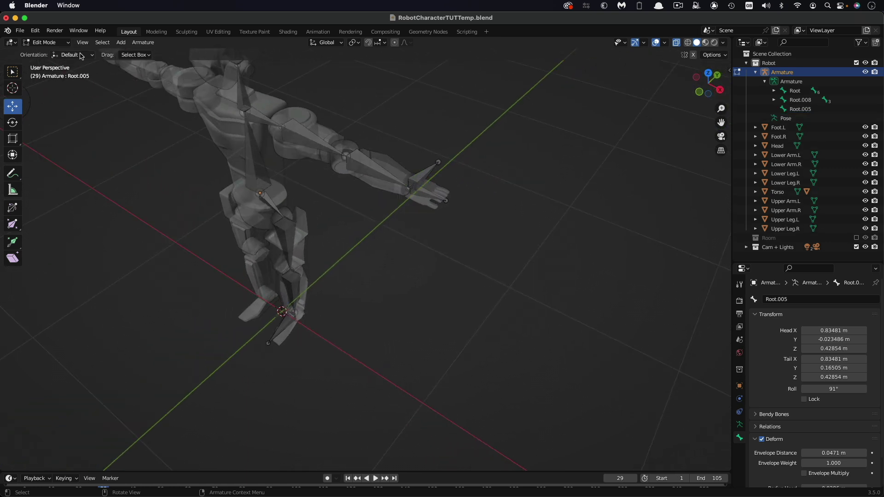
Step: In Pose Mode, add an Inverse Kinematics constraint to the left forearm bone with the detached wrist bone as its target
click(67, 43)
click(48, 73)
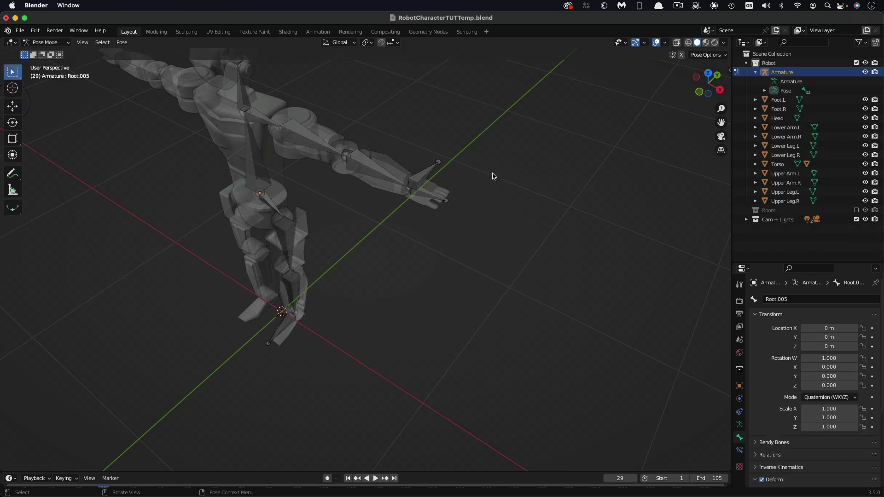
click(428, 172)
shift+click(374, 172)
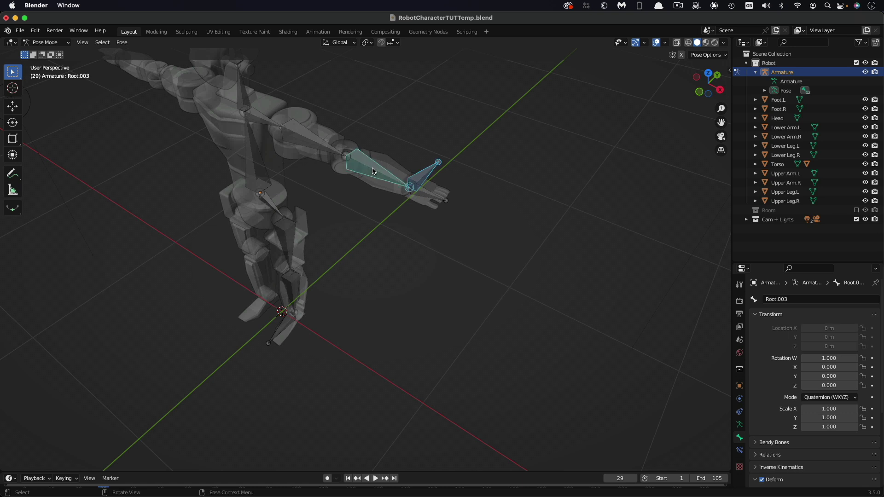
key(shift+super+c)
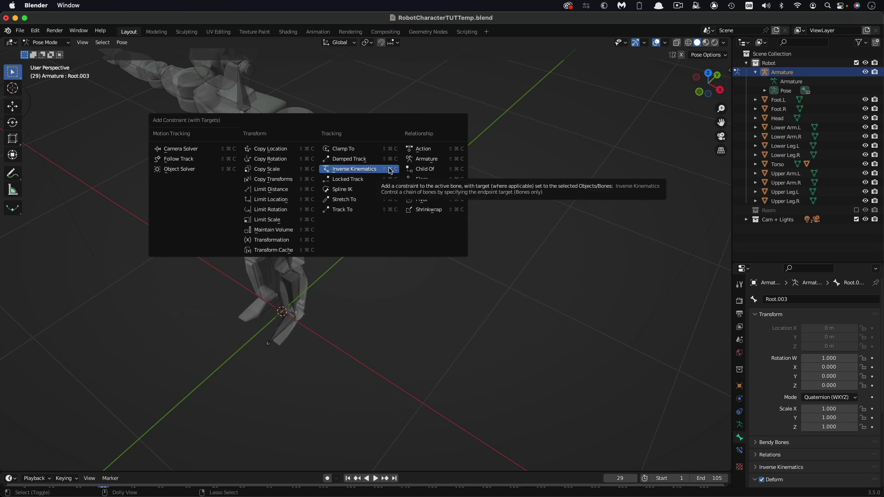
click(390, 170)
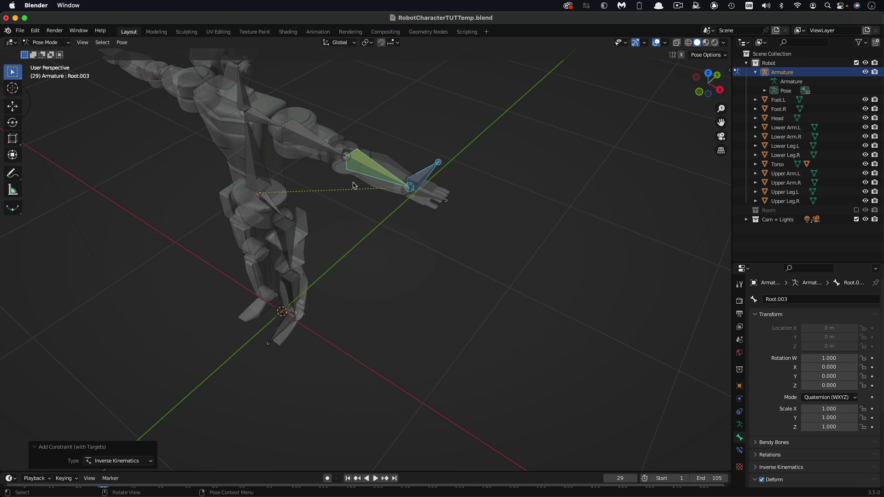
Step: Try moving the left wrist control bone to test how the inverse kinematics affects the body, and cancel the move
click(427, 177)
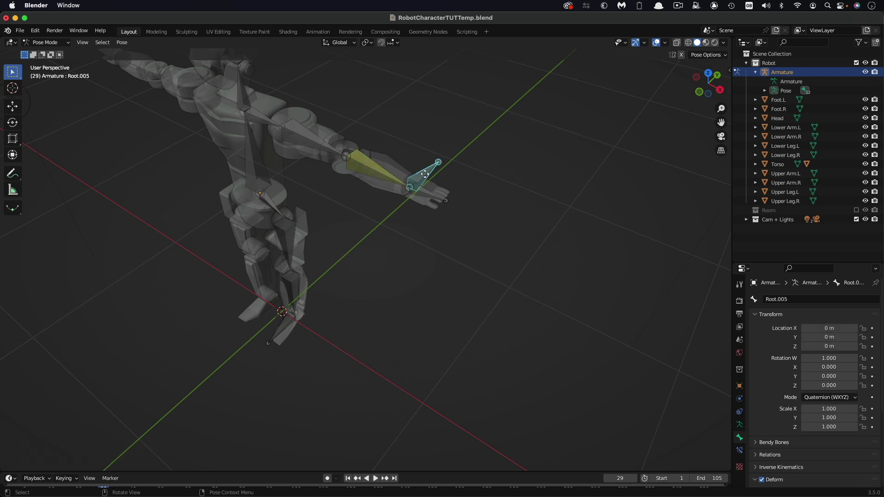
key(g)
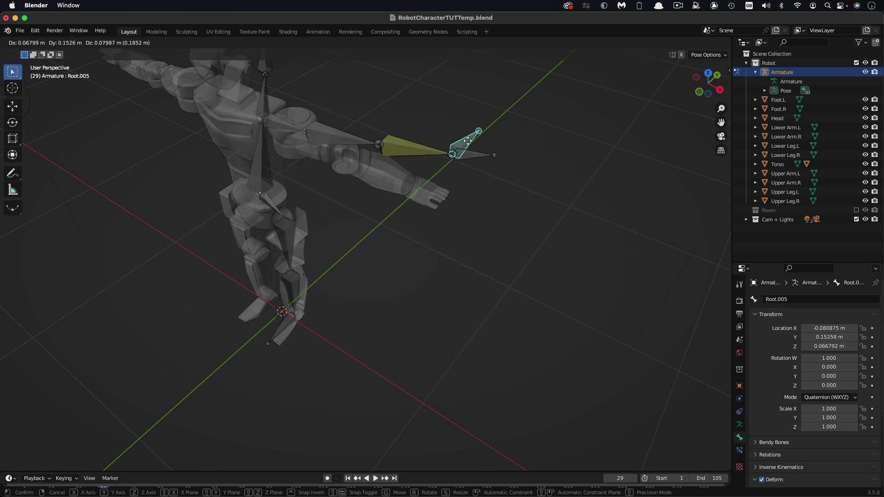
right_click(467, 140)
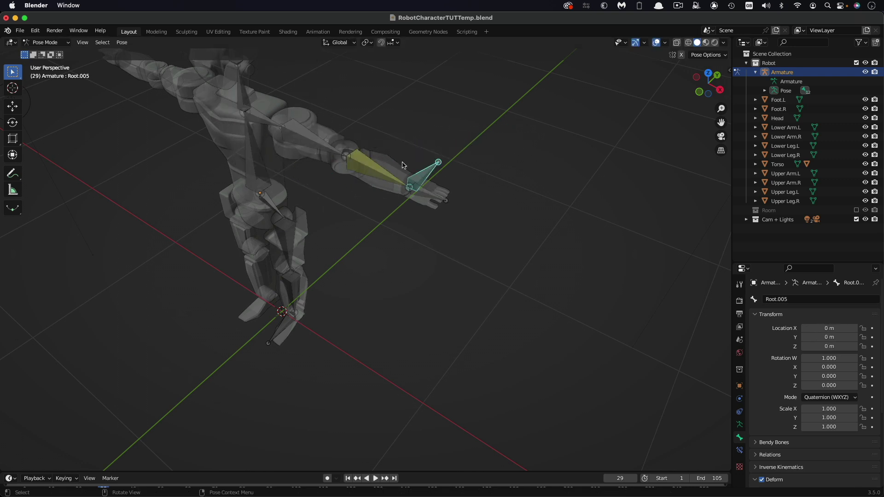
Step: Set the chain length of the left forearm bone's IK constraint to 2
click(374, 172)
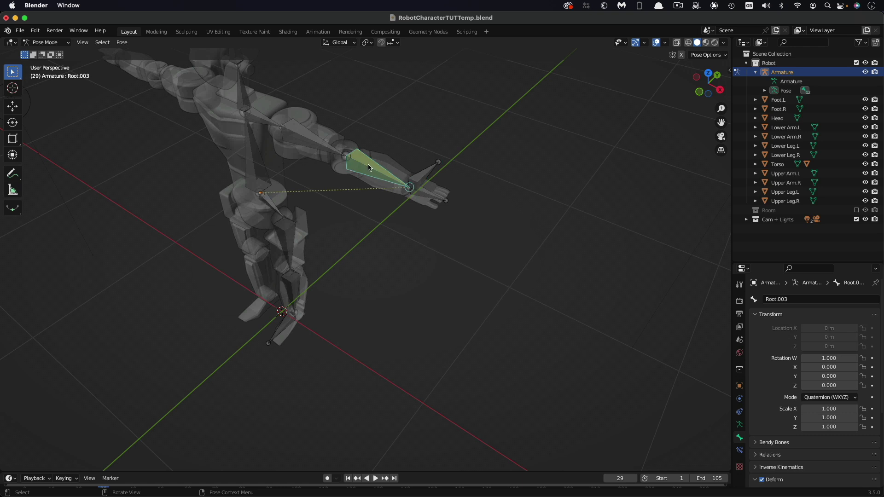
click(740, 451)
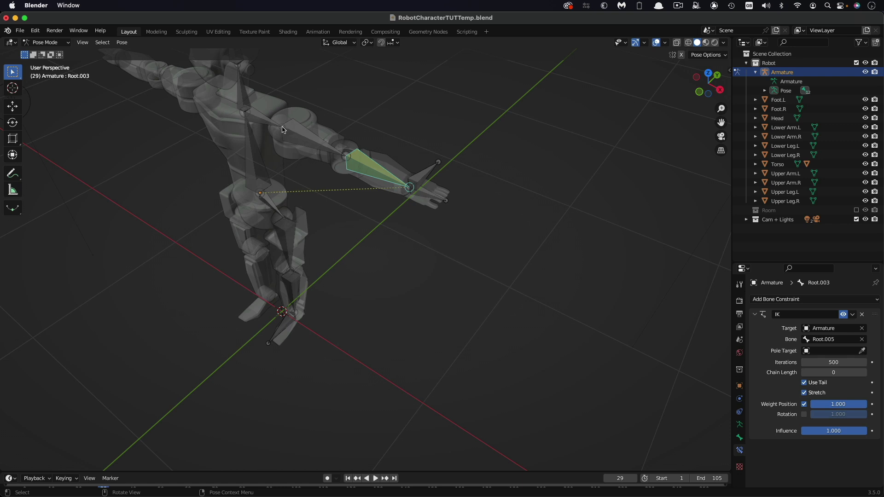
click(864, 373)
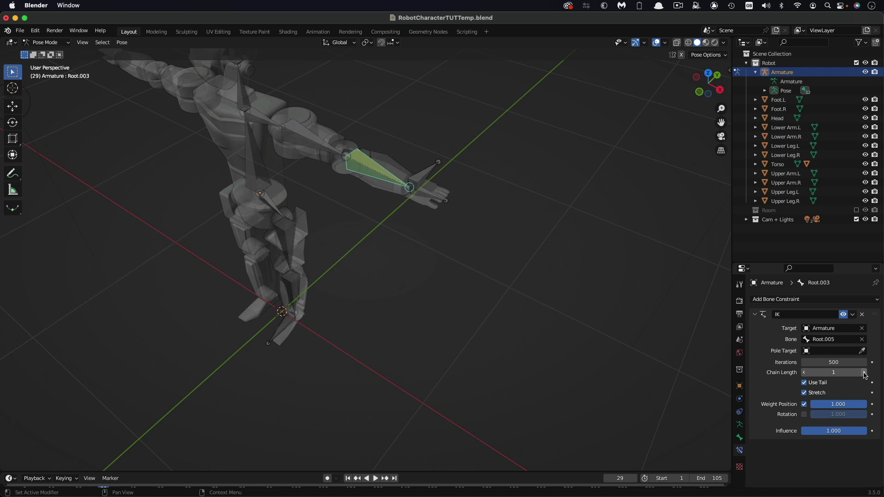
click(864, 373)
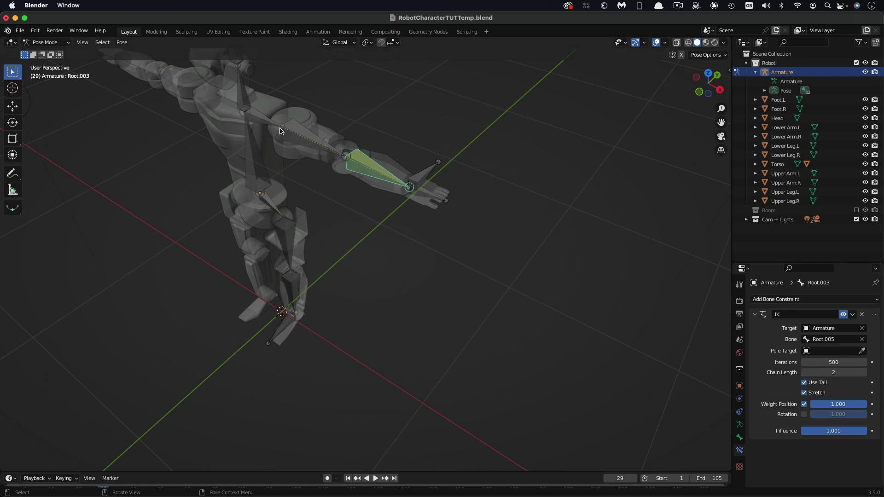
Step: Test the limited arm chain by moving the left wrist control bone around, and return it to its original position
click(424, 177)
key(g)
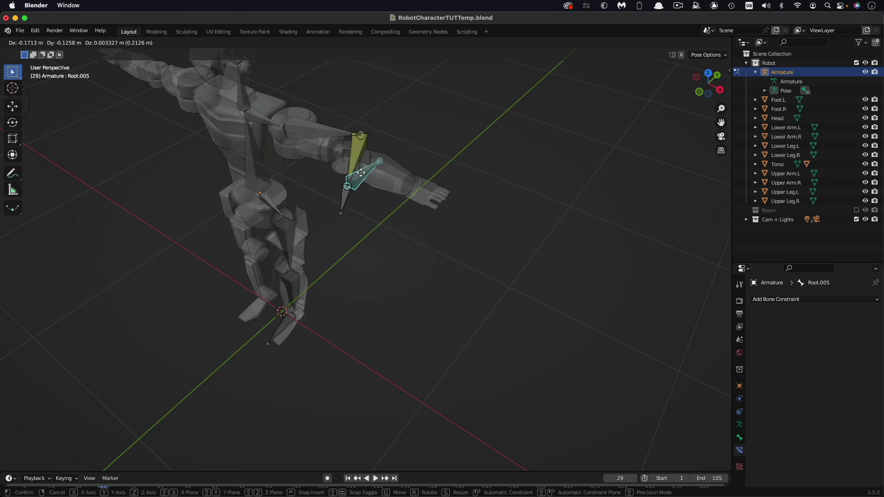
click(423, 174)
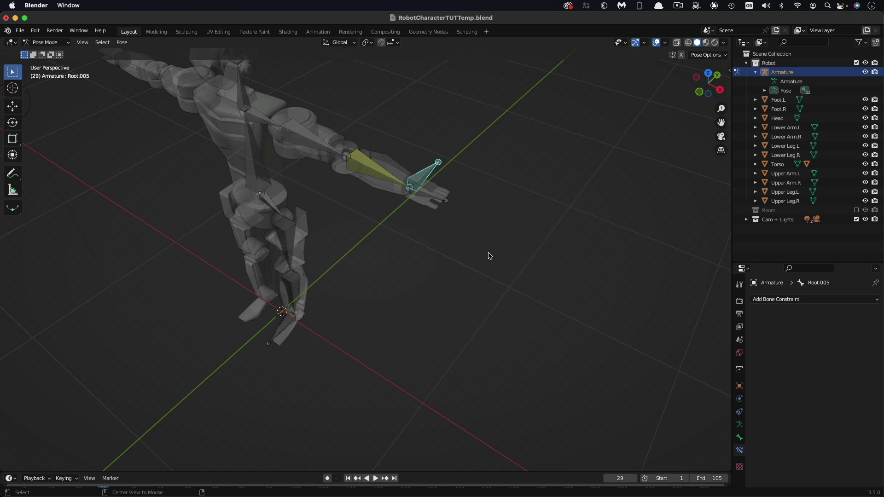
Step: In Edit Mode, extrude a control bone about 0.29 m along global Y from the left ankle joint
scroll(460, 247, down, 5)
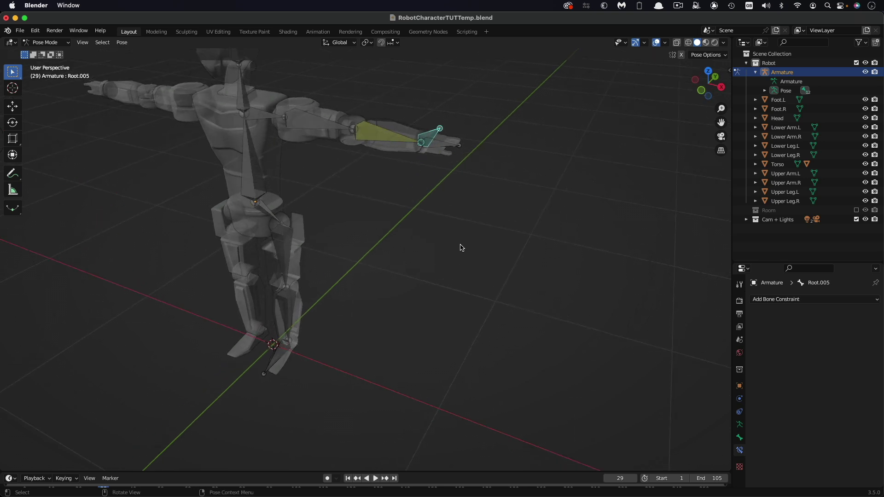
scroll(462, 247, left, 5)
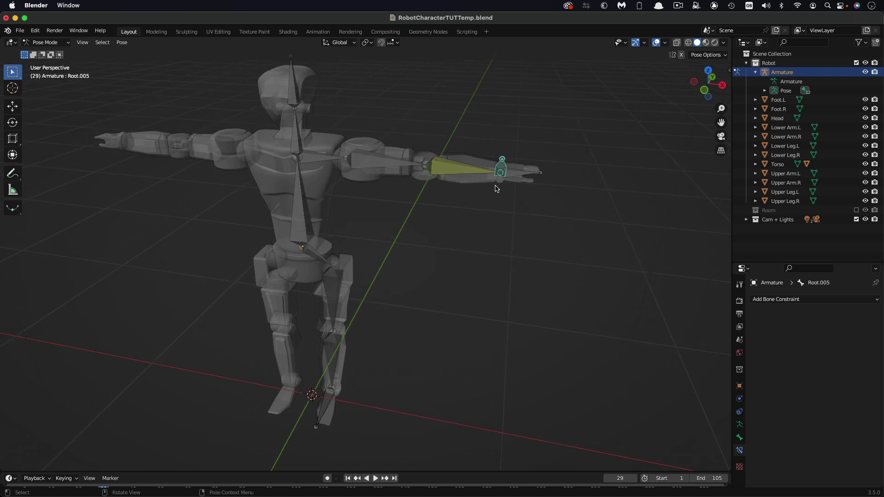
scroll(545, 224, left, 3)
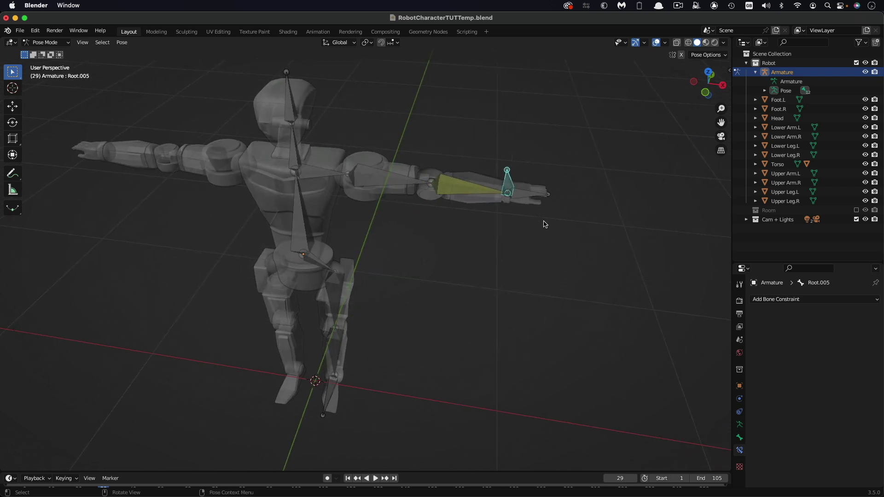
scroll(544, 224, left, 10)
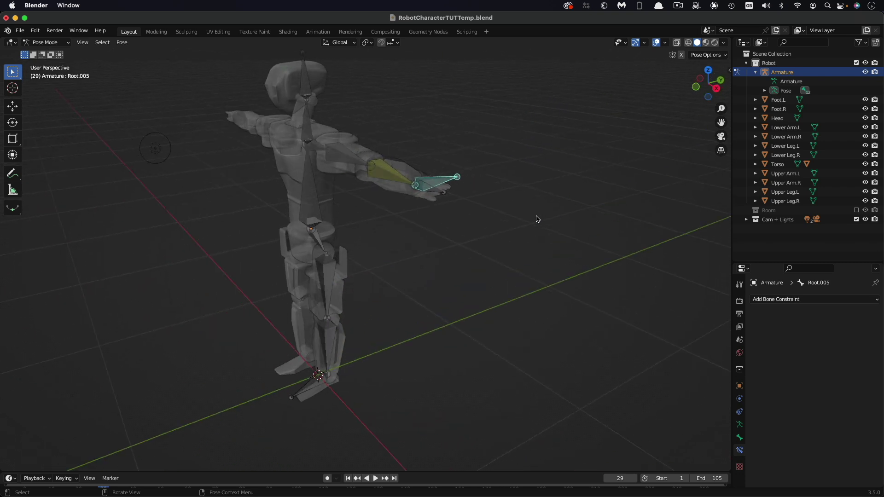
scroll(538, 219, left, 8)
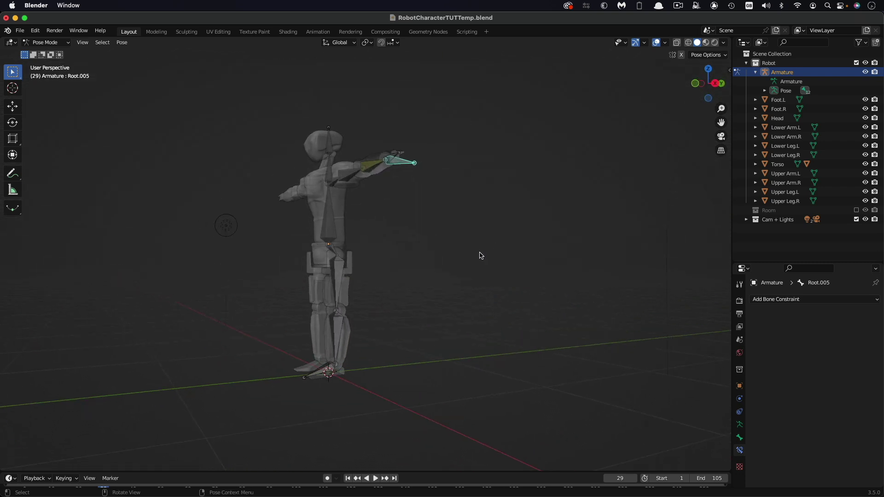
scroll(478, 253, up, 8)
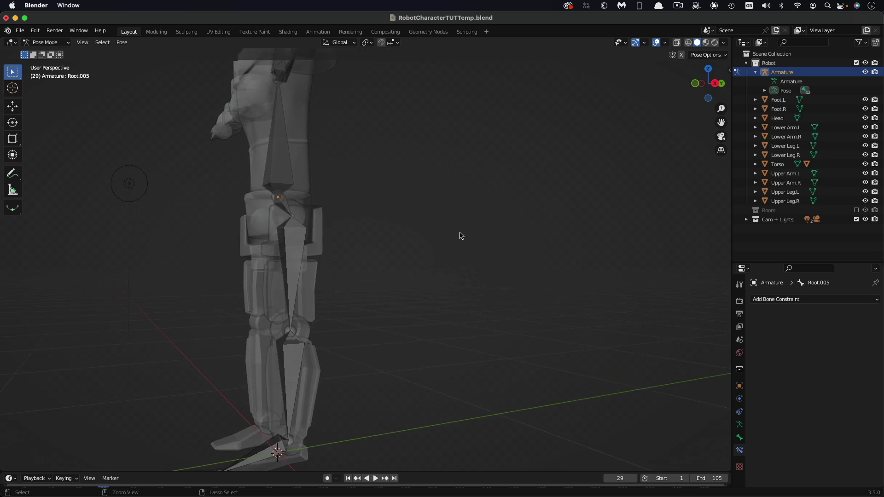
scroll(460, 233, down, 6)
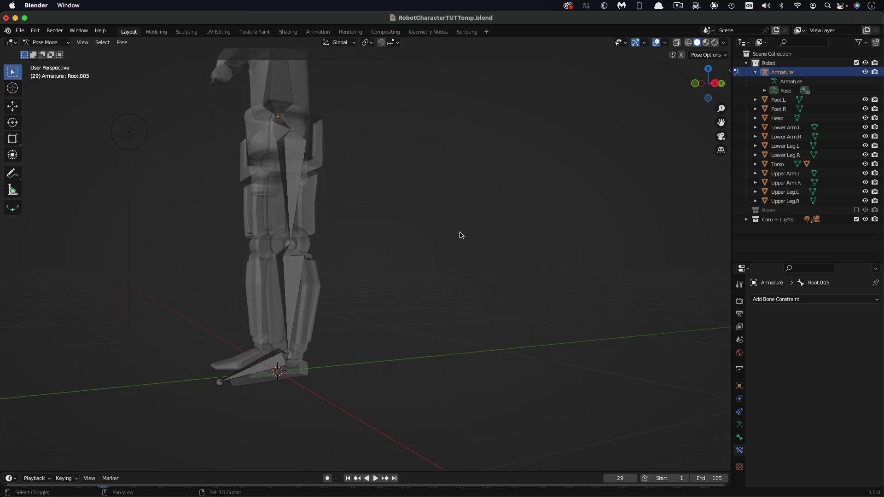
click(69, 45)
click(52, 61)
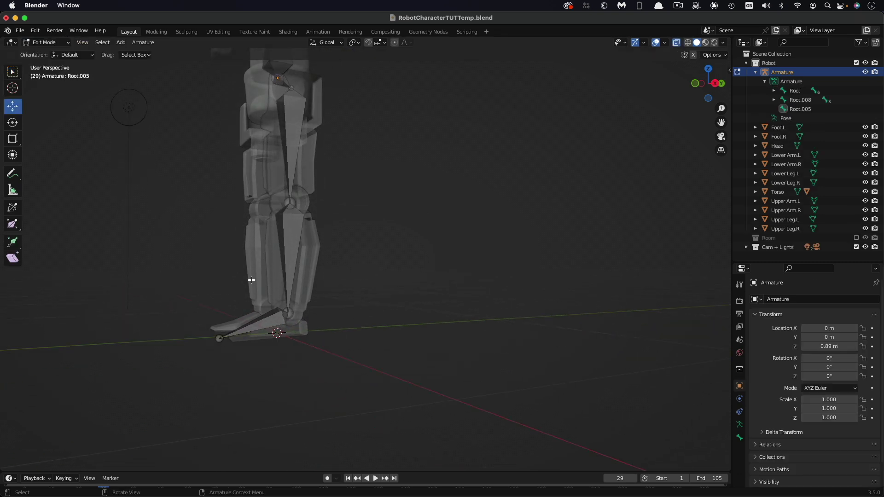
click(290, 315)
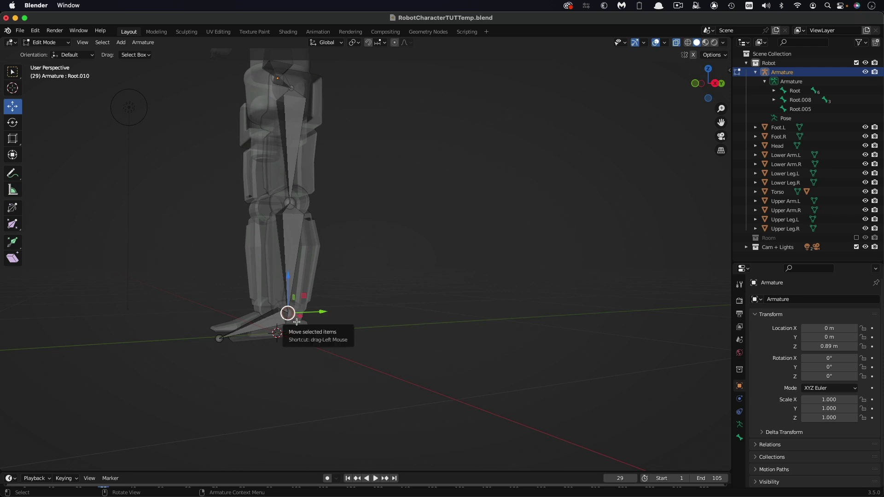
key(e)
key(y)
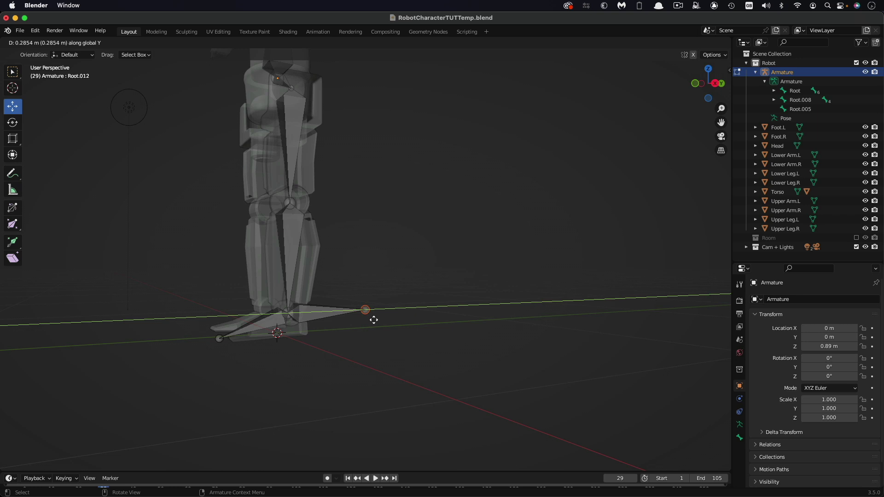
click(374, 319)
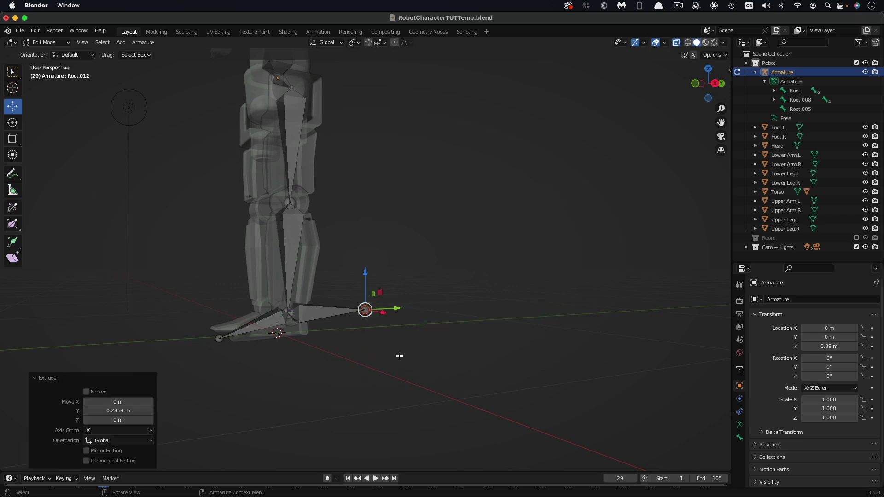
Step: Clear the parent of the bone extruded backward from the left ankle and deselect everything
click(325, 313)
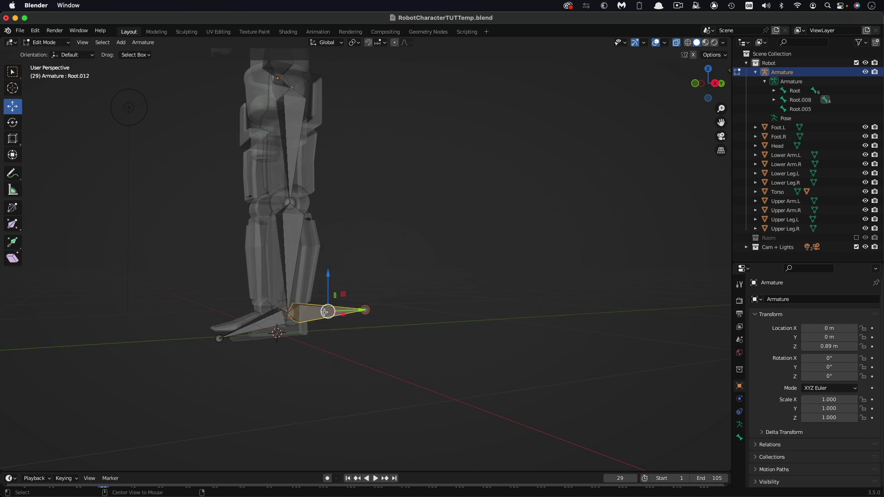
key(alt+p)
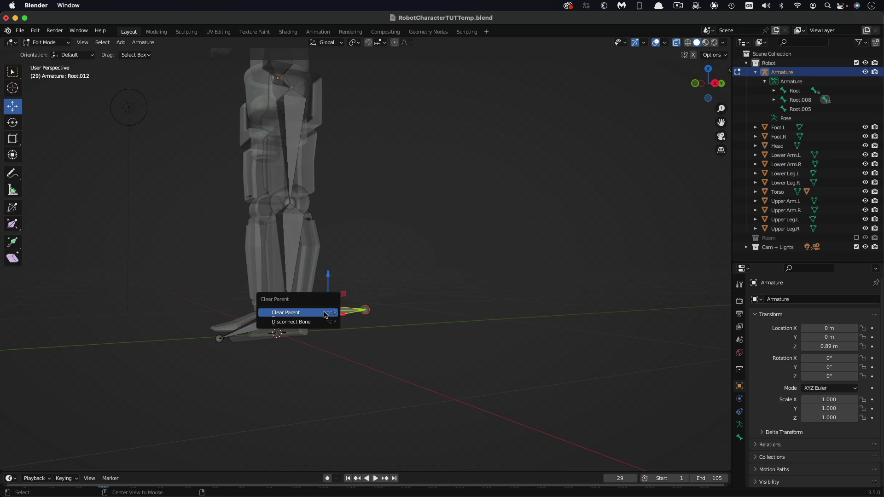
click(325, 315)
key(alt+a)
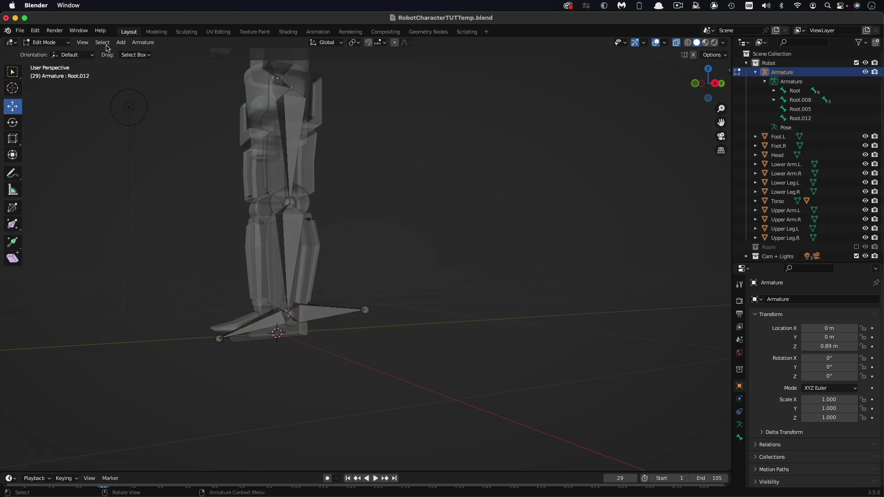
Step: In Pose Mode, add an Inverse Kinematics constraint to the left lower leg bone with the detached ankle bone as its target
click(68, 44)
click(48, 73)
mouse_move(340, 318)
middle_down()
mouse_move(351, 316)
mouse_move(327, 311)
middle_up()
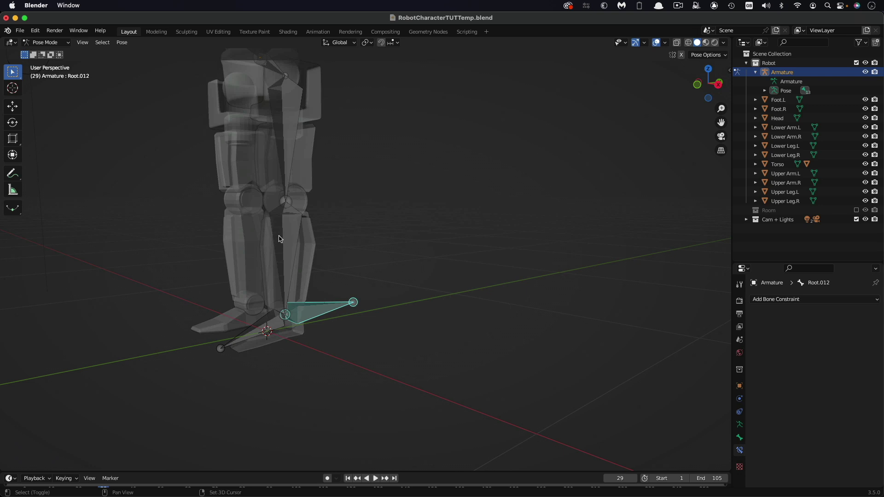
shift+click(292, 243)
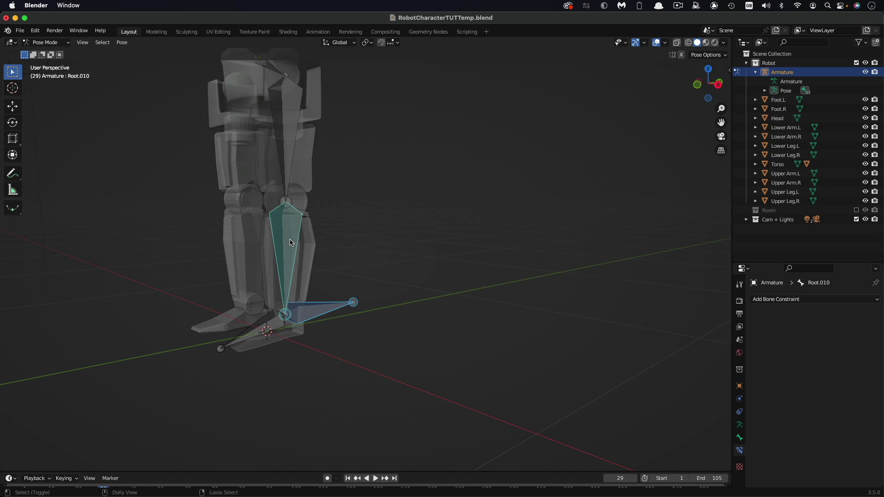
key(shift+super+c)
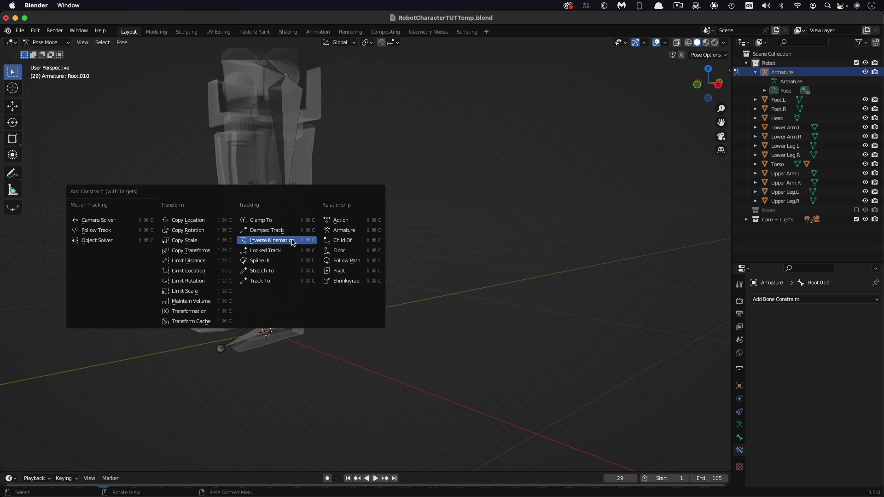
click(293, 242)
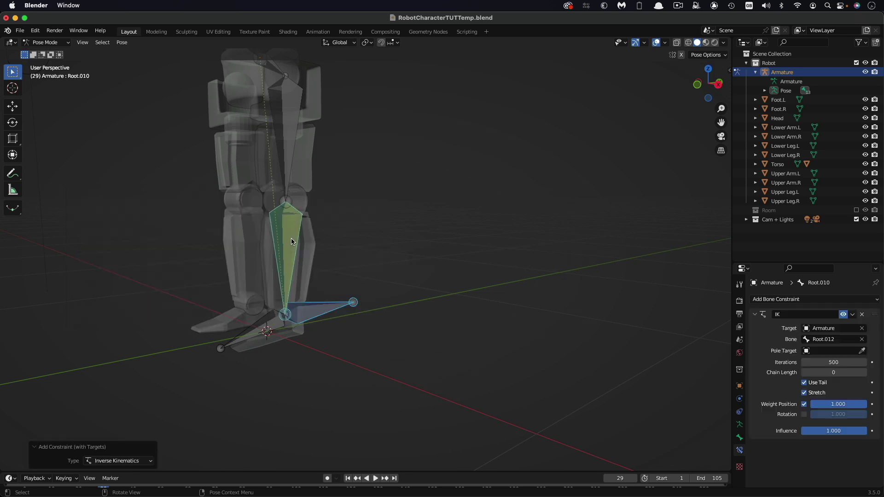
Step: Set the chain length of the left lower leg bone's IK constraint to 2
scroll(415, 283, left, 5)
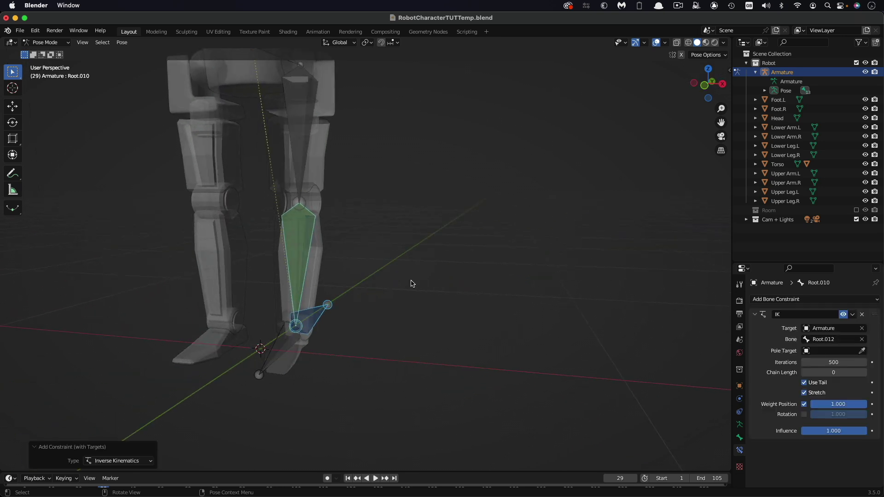
scroll(410, 283, left, 5)
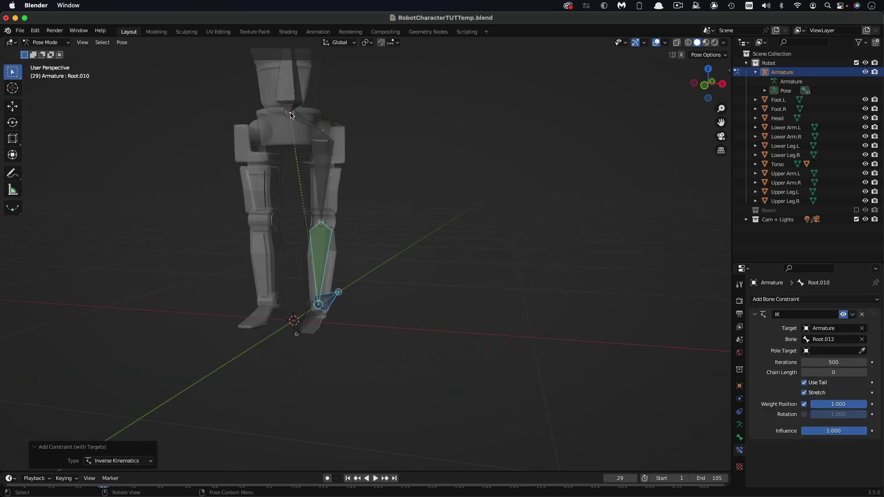
scroll(400, 318, left, 5)
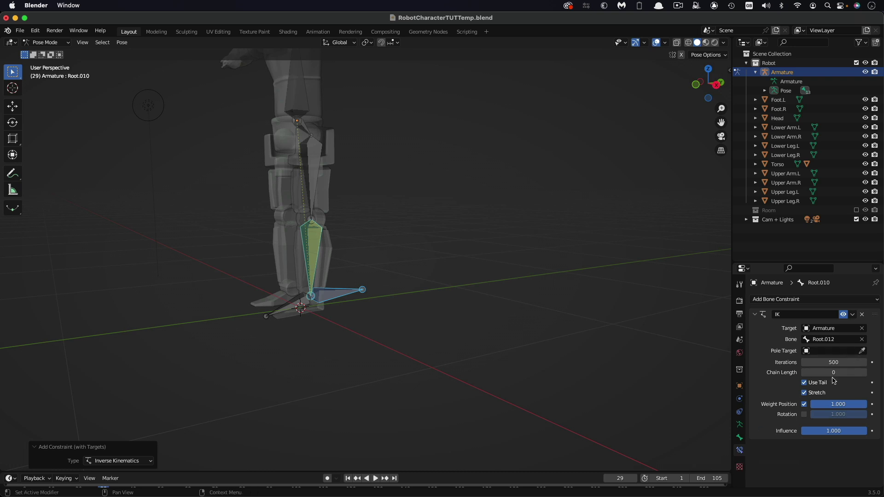
click(866, 373)
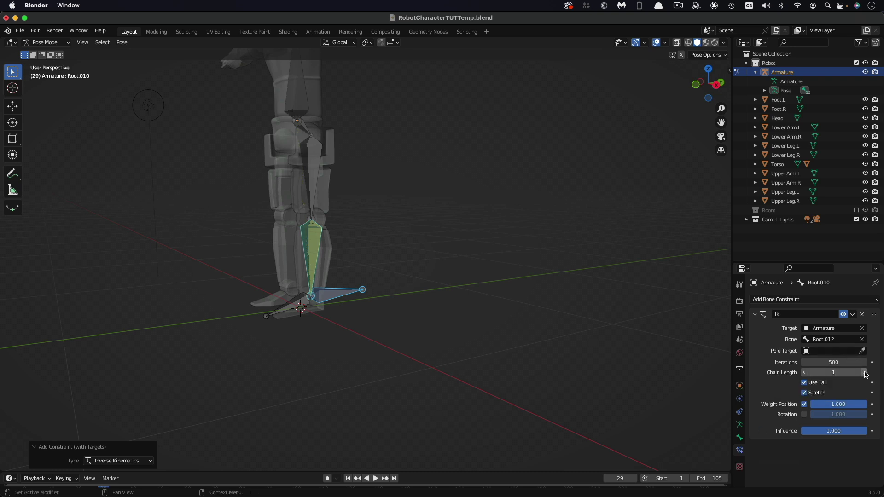
click(866, 373)
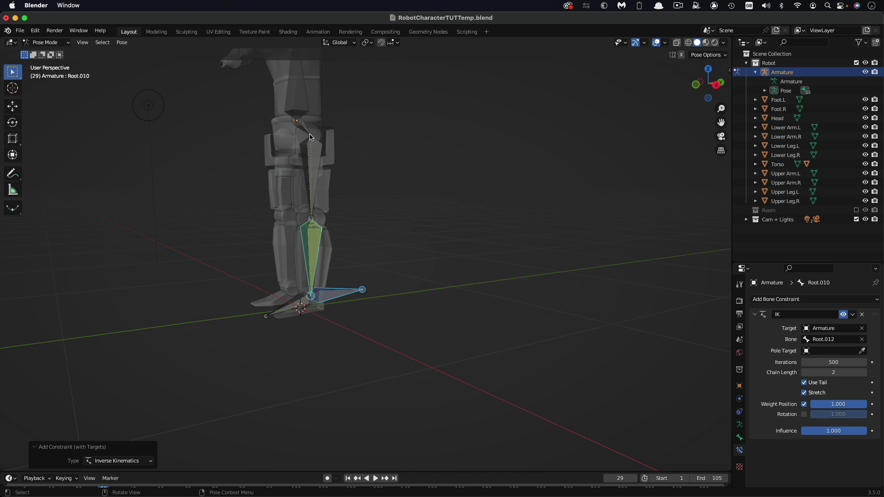
Step: Test the leg's IK by moving the left ankle control bone about 0.07 m in X, 0.18 m in Y and 0.26 m in Z
click(357, 306)
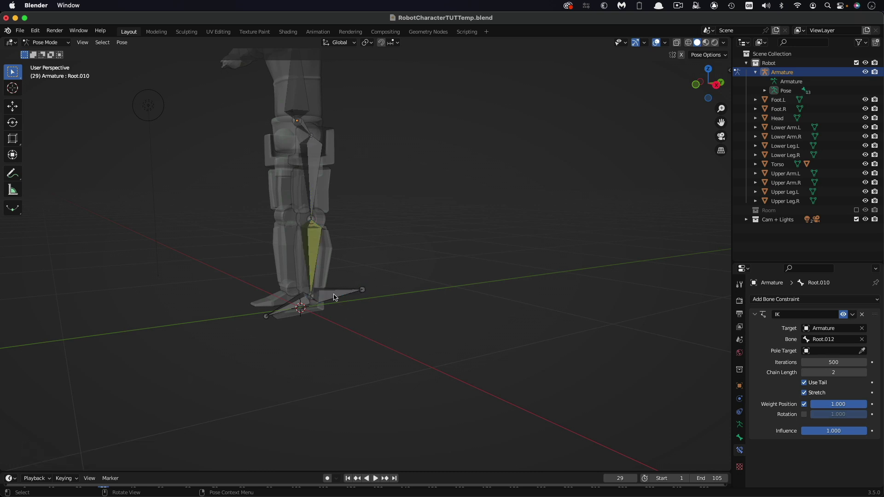
click(335, 297)
drag(334, 297, 368, 242)
scroll(458, 250, up, 10)
scroll(458, 252, up, 8)
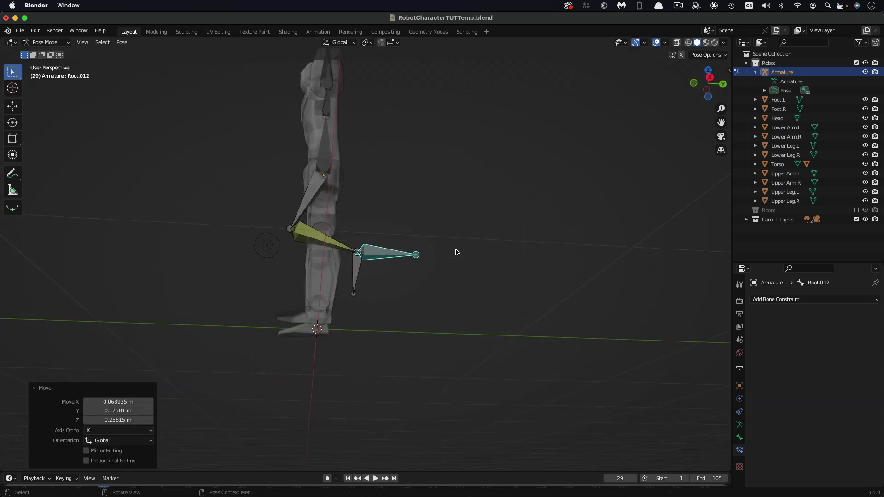
key(alt)
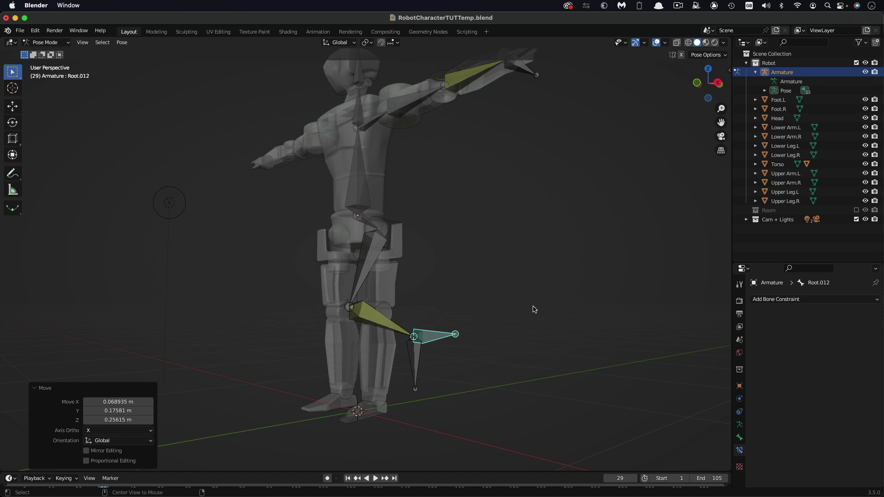
Step: Clear the location of the left ankle control bone to reset the leg pose and deselect all bones
key(alt+g)
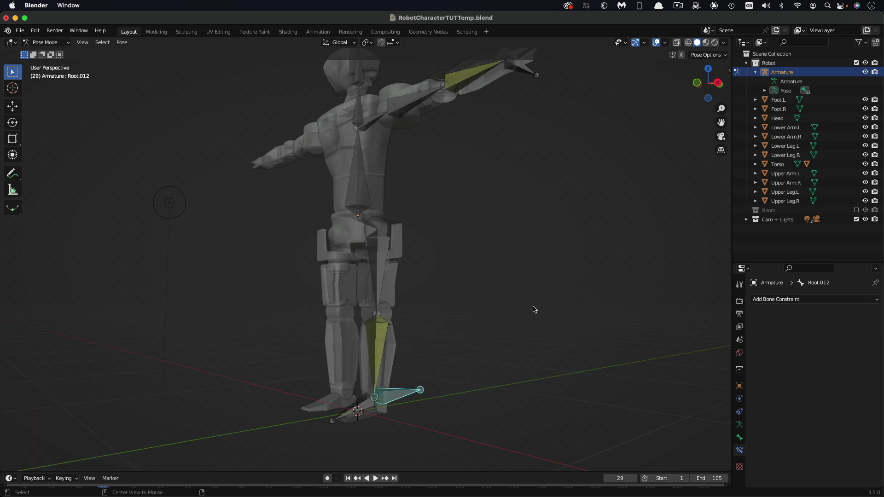
click(478, 307)
scroll(478, 307, down, 5)
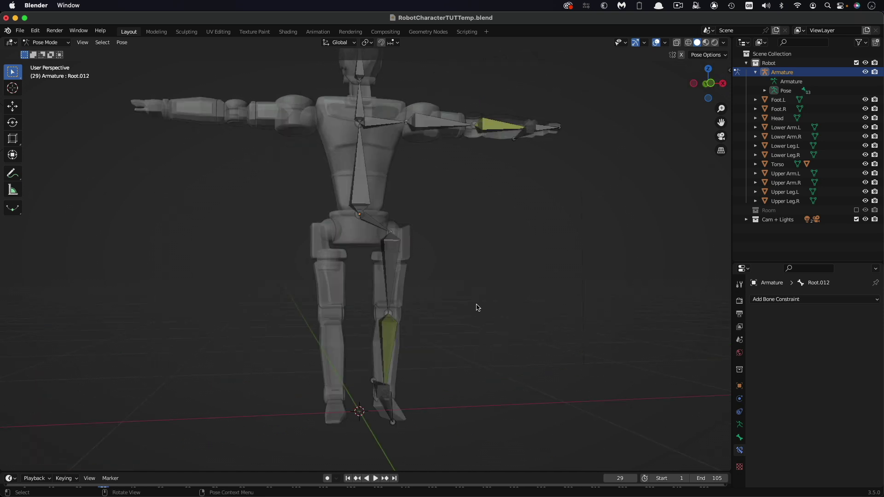
shift+scroll(476, 308, up, 5)
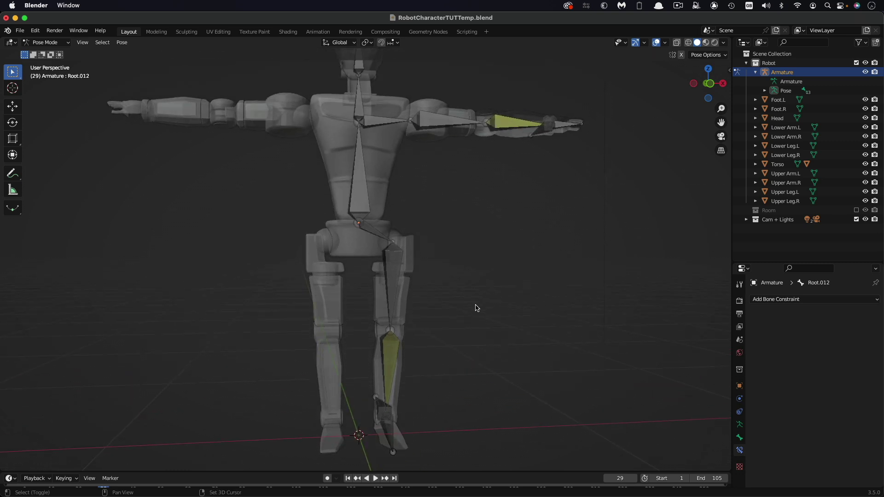
ctrl+scroll(476, 308, down, 3)
scroll(477, 308, down, 3)
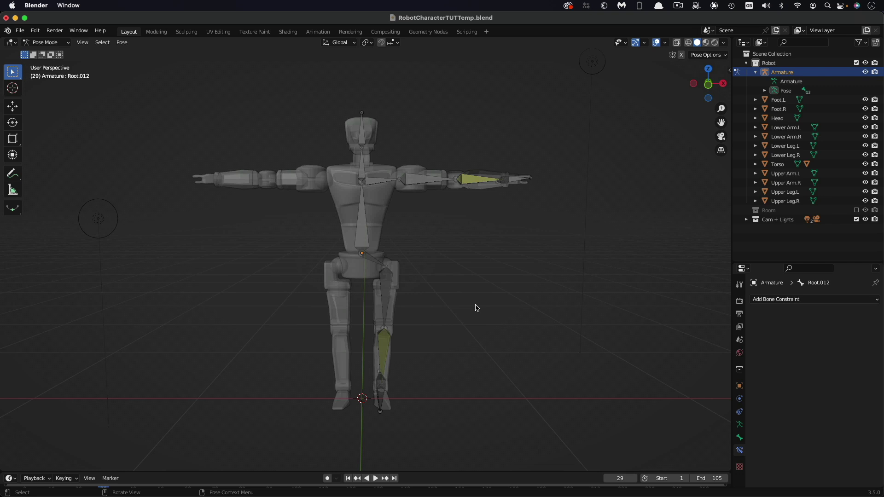
Step: Rename the left shoulder bone to shoulder.l and the left upper arm bone to upperarm.l
click(385, 182)
click(740, 437)
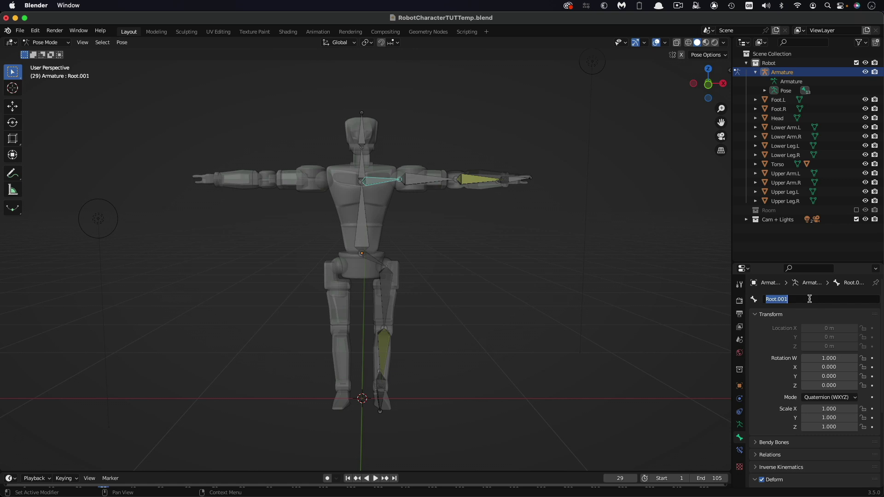
text(shoulder.l)
key(Return)
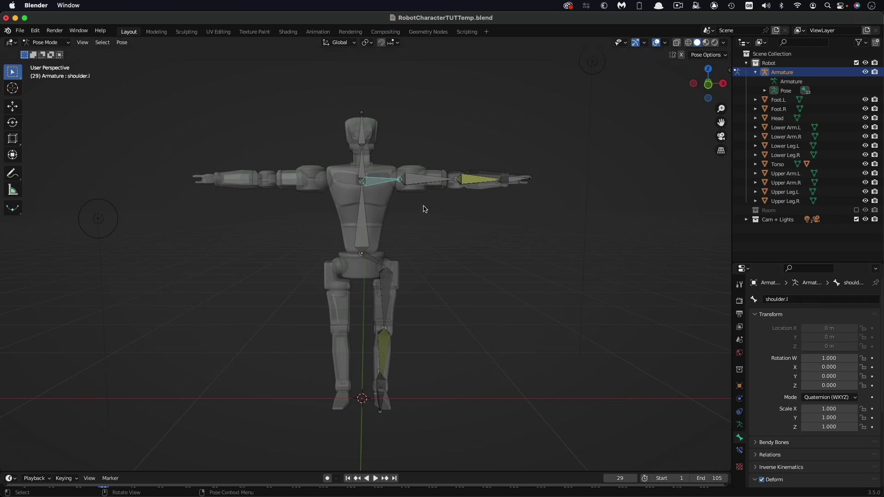
click(420, 180)
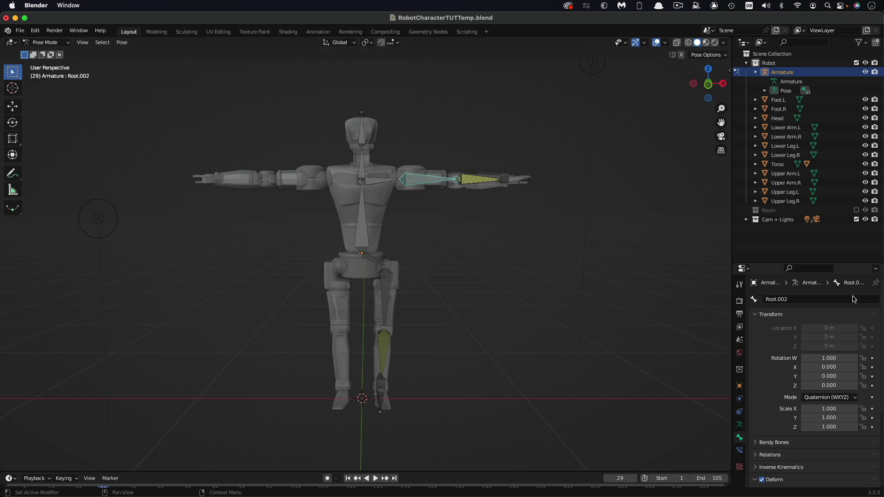
click(834, 300)
text(upperarm.l)
key(Return)
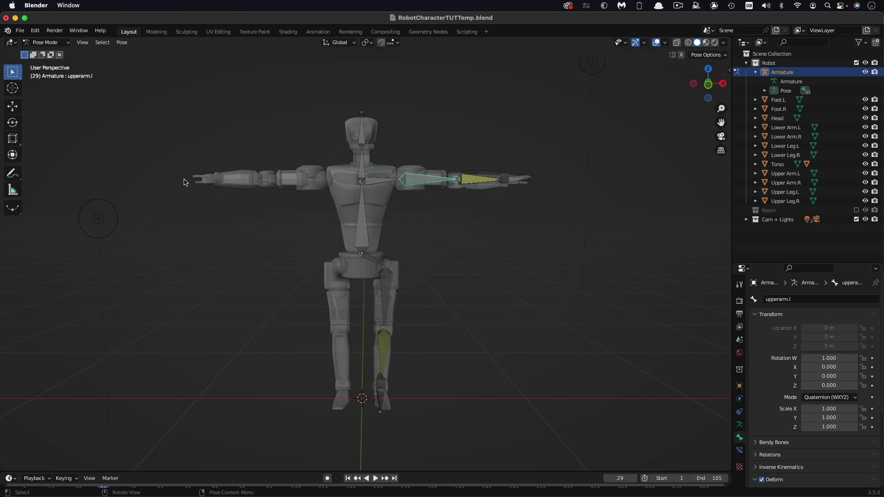
Step: Rename the left forearm bone to lowerarm.l and the left hand bone to hand.l
click(473, 184)
double_click(814, 299)
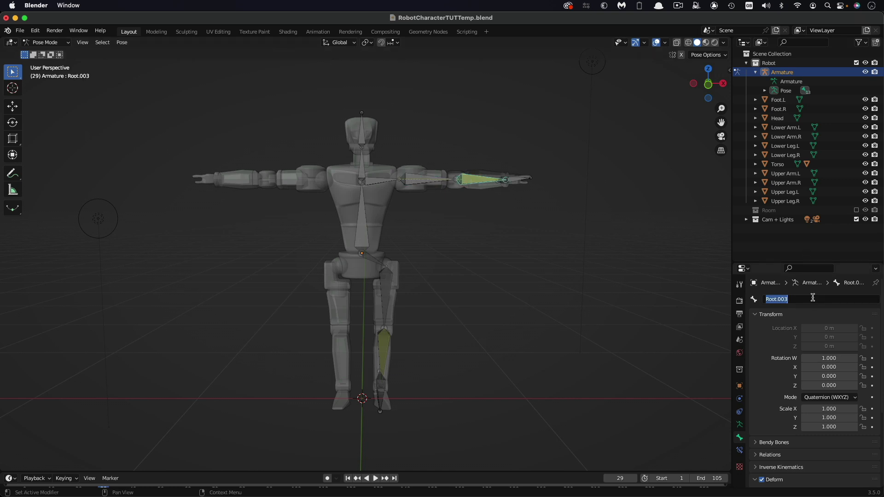
text(lowerarm.l)
key(Return)
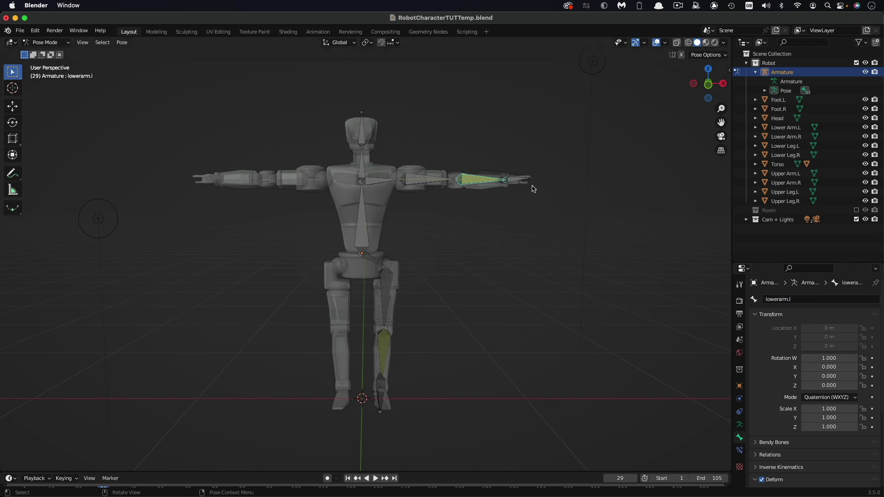
click(517, 183)
double_click(810, 298)
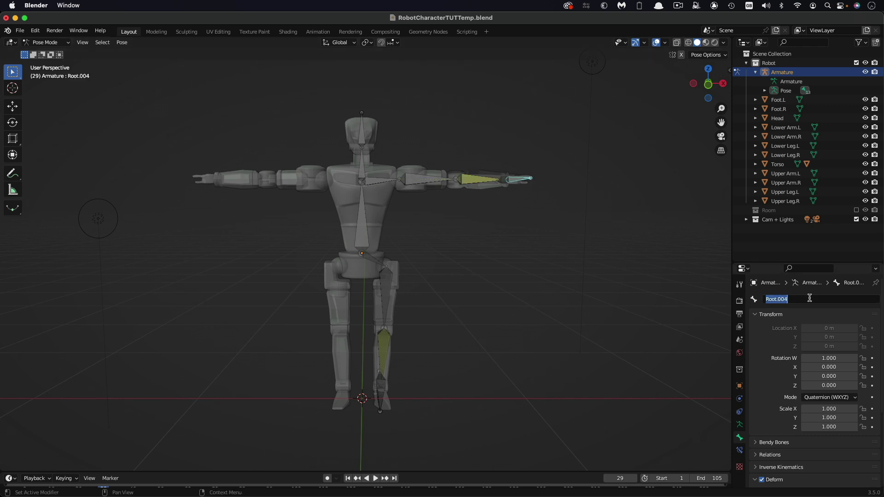
text(hand.l)
key(Return)
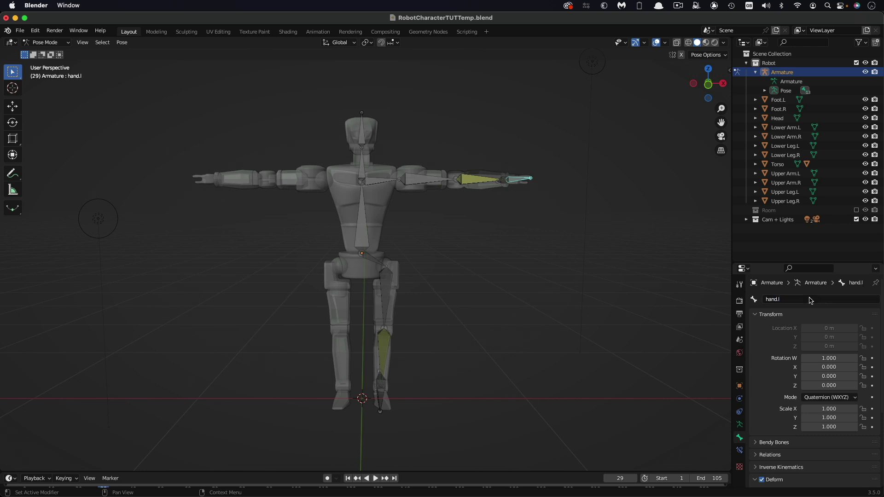
Step: Rename the bone between the chest and the head to neck
click(363, 168)
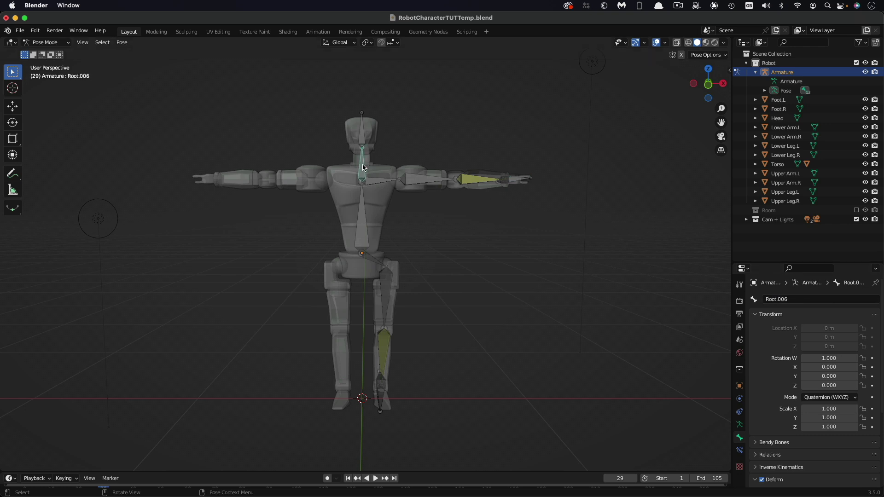
double_click(804, 300)
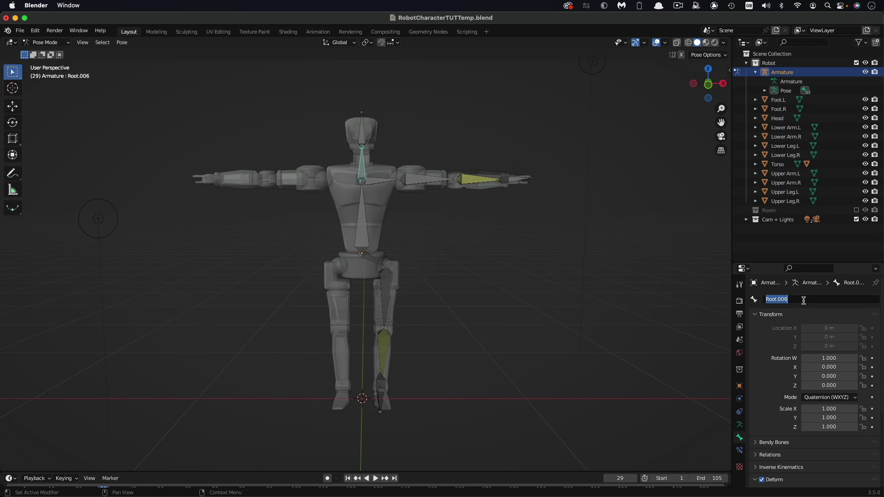
text(neck)
key(Return)
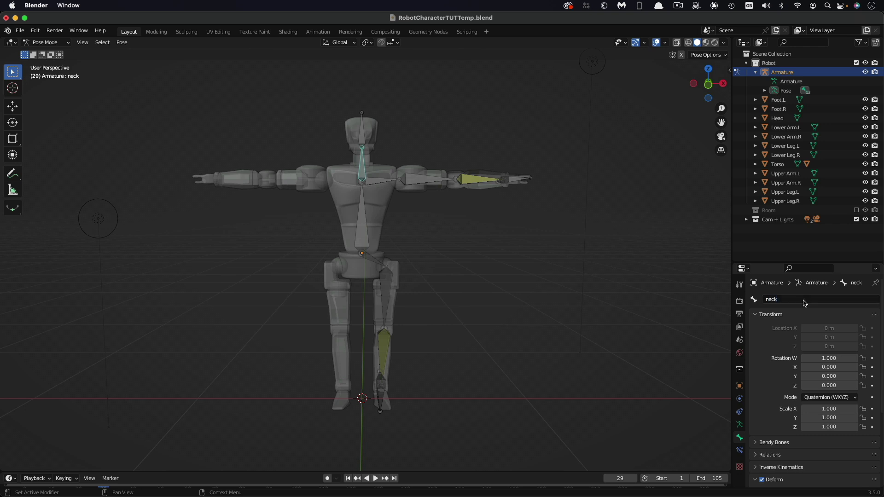
Step: Rename the short bone running from the spine base to the left hip to pelvis.l
click(360, 134)
click(371, 261)
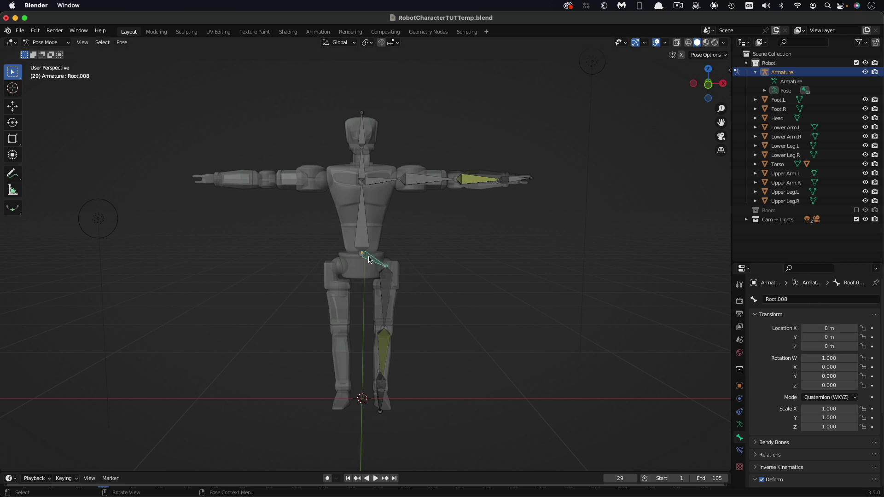
click(823, 300)
key(Escape)
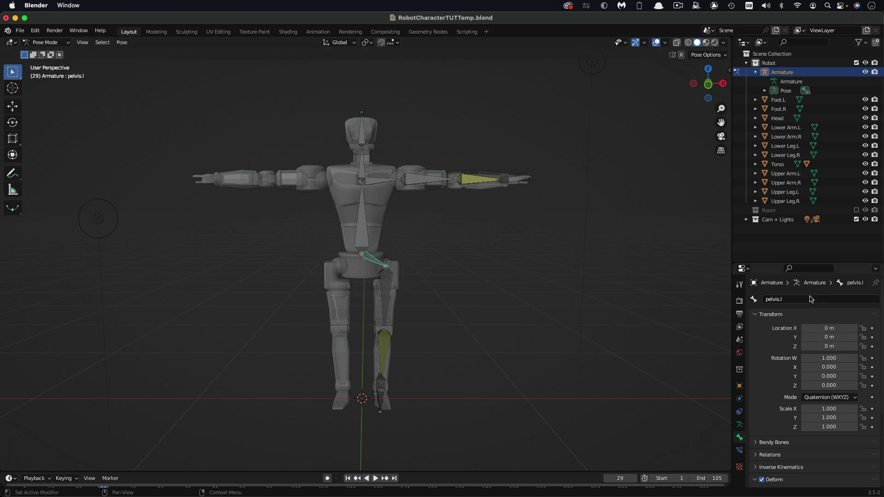
Step: Rename the left upper leg bone to thigh.l
click(386, 291)
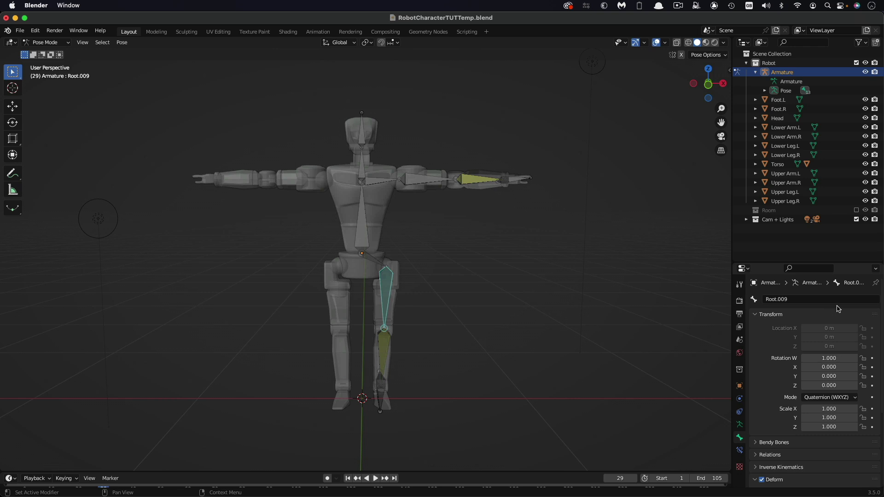
click(833, 301)
text(thogh)
key(BackSpace)
key(BackSpace)
key(BackSpace)
text(igh.l)
key(Return)
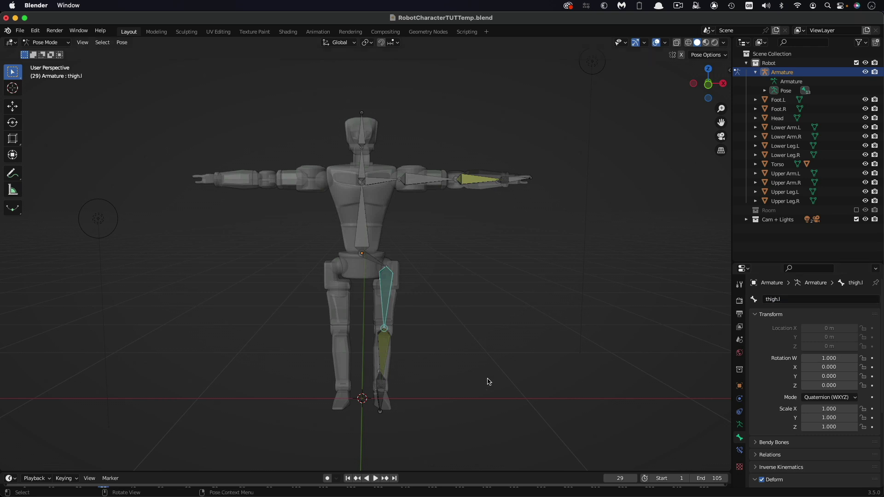
Step: Rename the left lower leg bone to shin.l and the left foot bone to foot.l
click(387, 351)
click(823, 300)
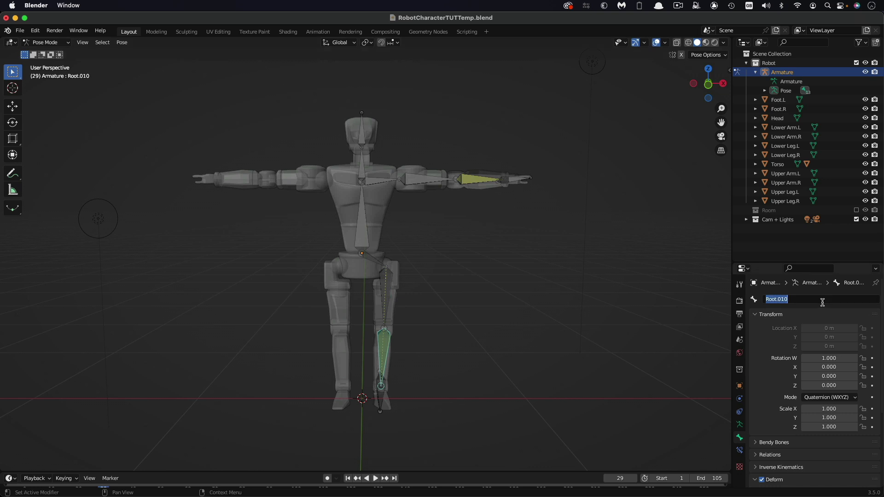
text(shin.l)
key(Return)
click(381, 400)
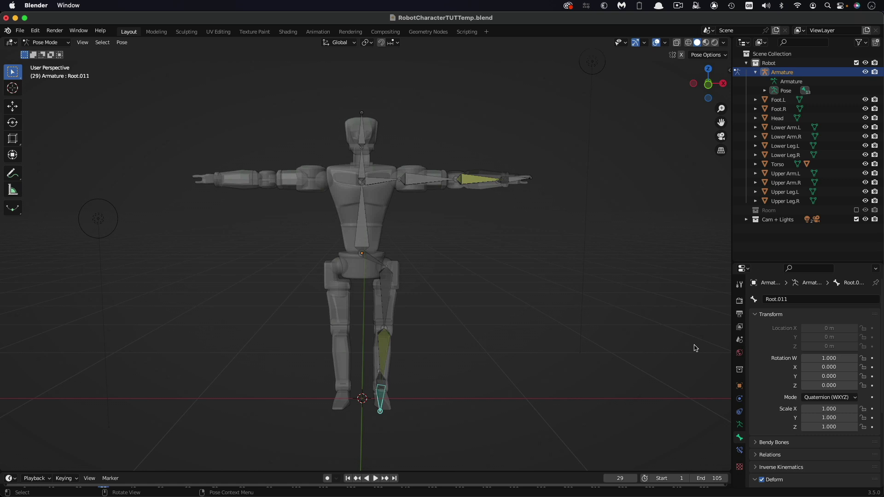
click(801, 296)
key(BackSpace)
text(foot.l)
key(Return)
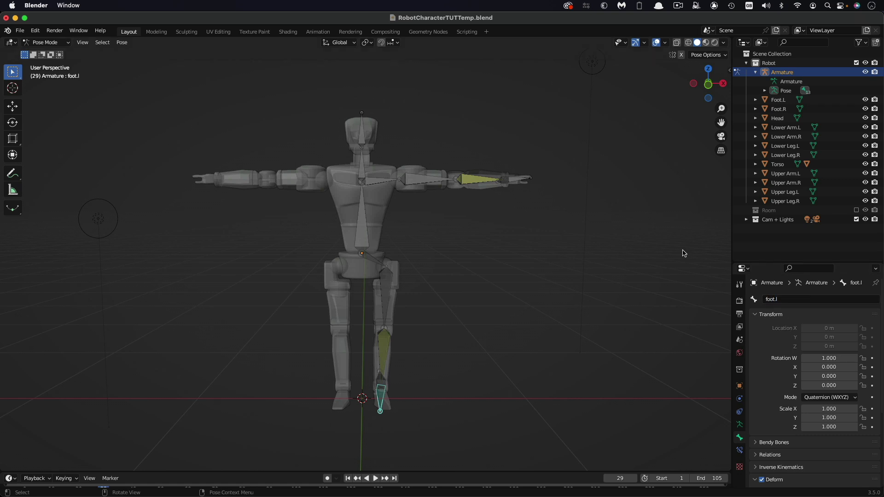
Step: Rename the detached IK control bone behind the left wrist to ArmCON.l
middle_drag(543, 263, 540, 264)
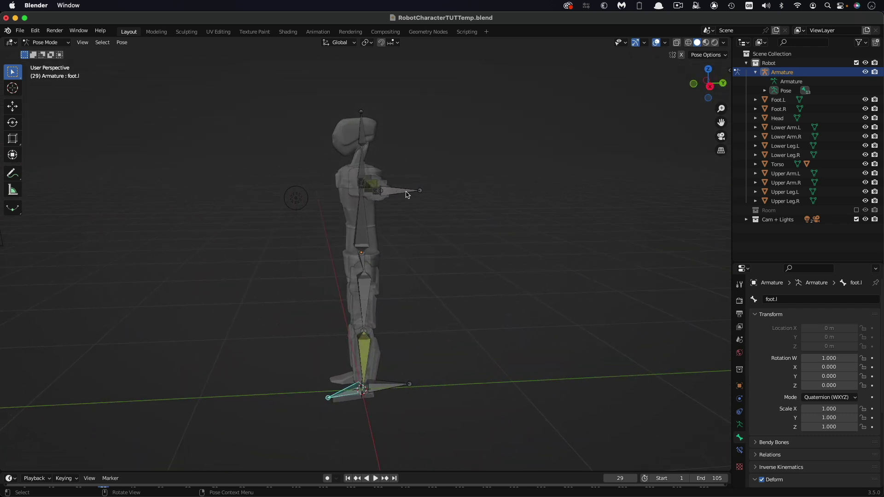
click(397, 191)
click(835, 300)
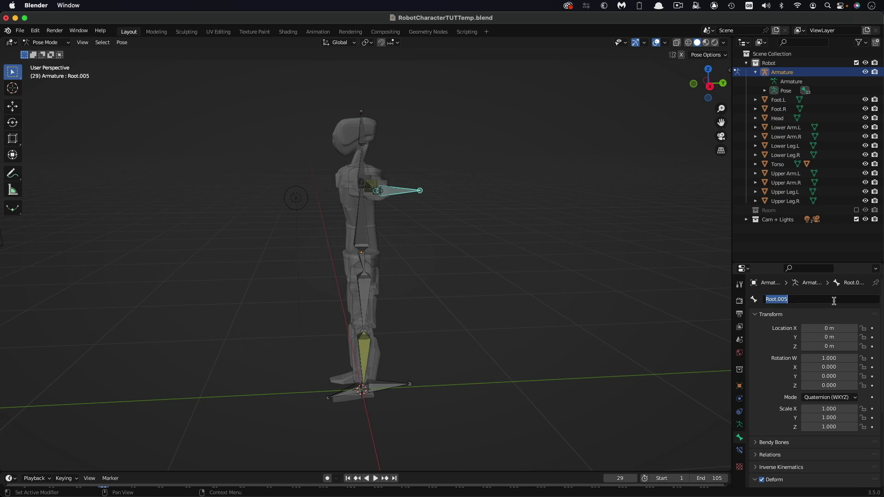
text(ArmC)
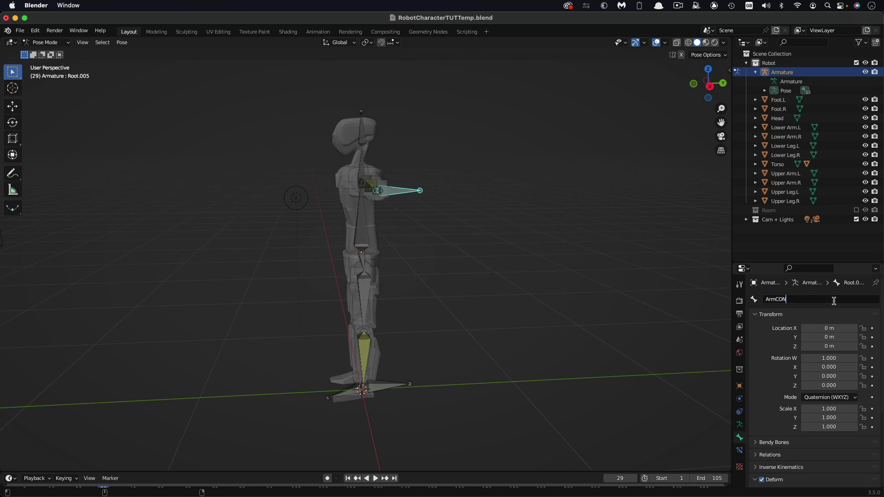
text(ON)
key(Return)
key(Return)
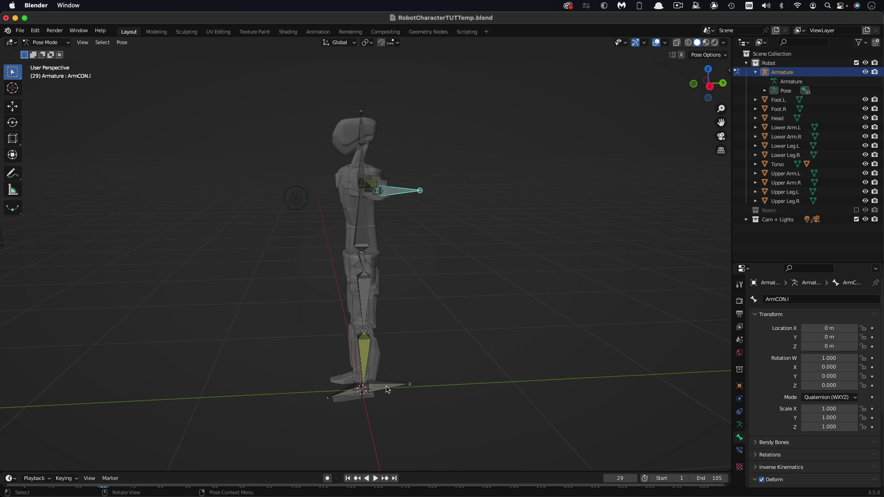
Step: Rename the detached IK control bone behind the left ankle to LegCON.l
click(387, 388)
double_click(825, 300)
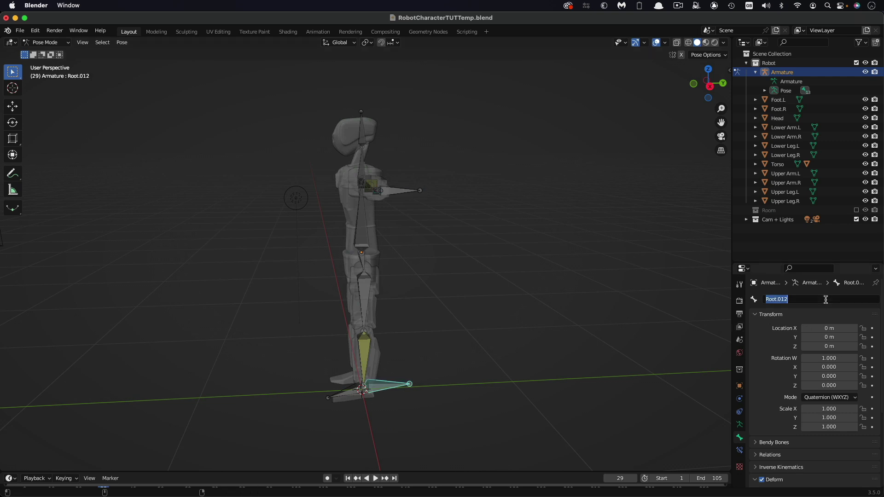
text(LegCON)
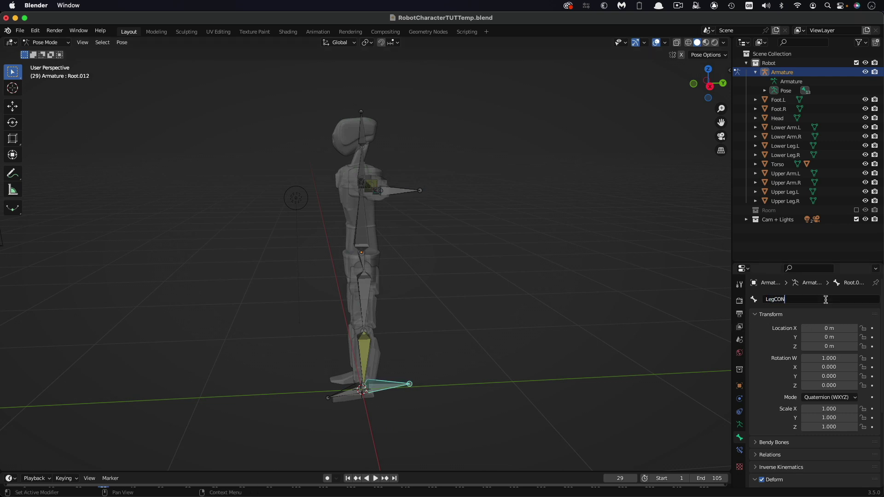
text(.l)
key(Return)
Step: Select all bones, symmetrize the armature in Edit Mode to mirror the left arm and leg bones to the right side, and deselect everything
scroll(343, 325, left, 10)
scroll(484, 274, left, 5)
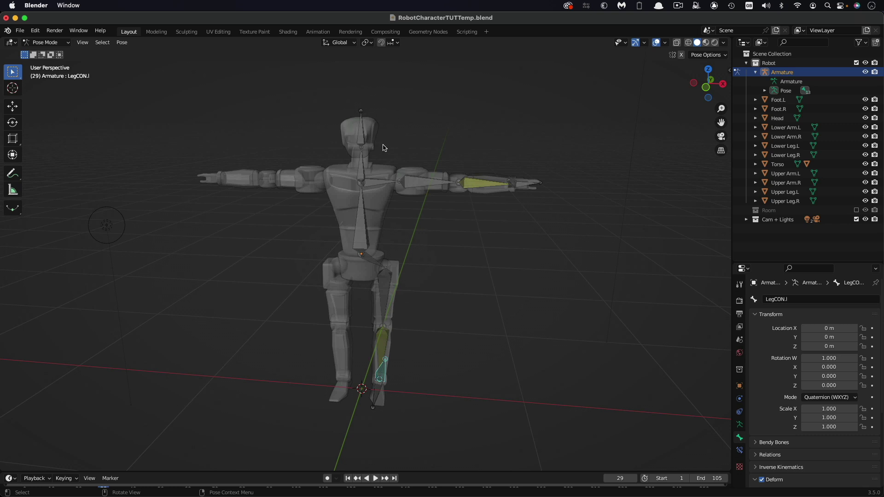
key(a)
scroll(504, 128, up, 3)
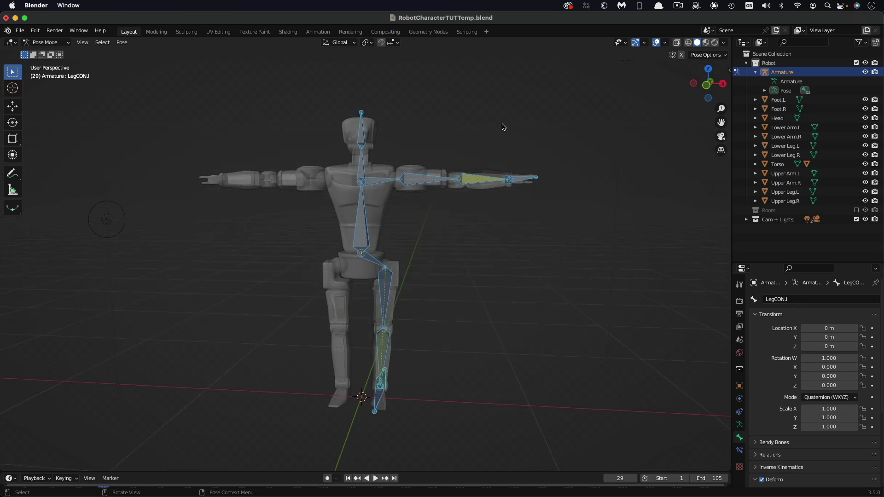
scroll(503, 128, up, 3)
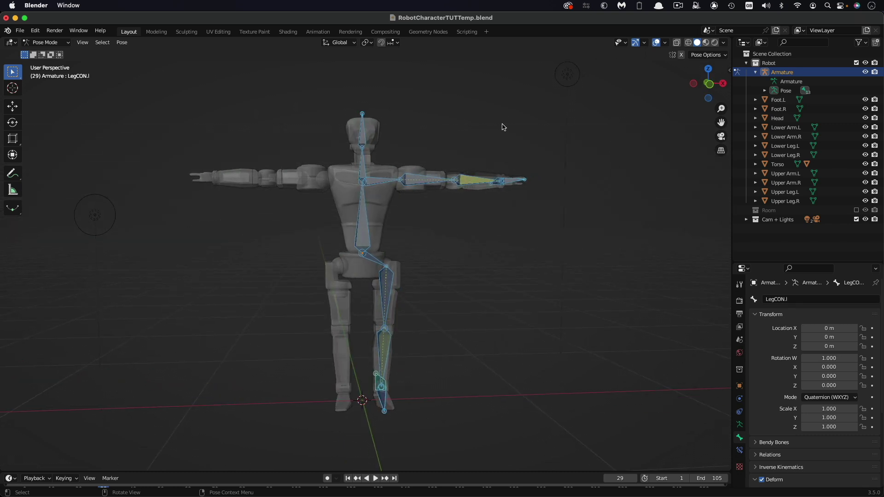
click(59, 46)
click(49, 64)
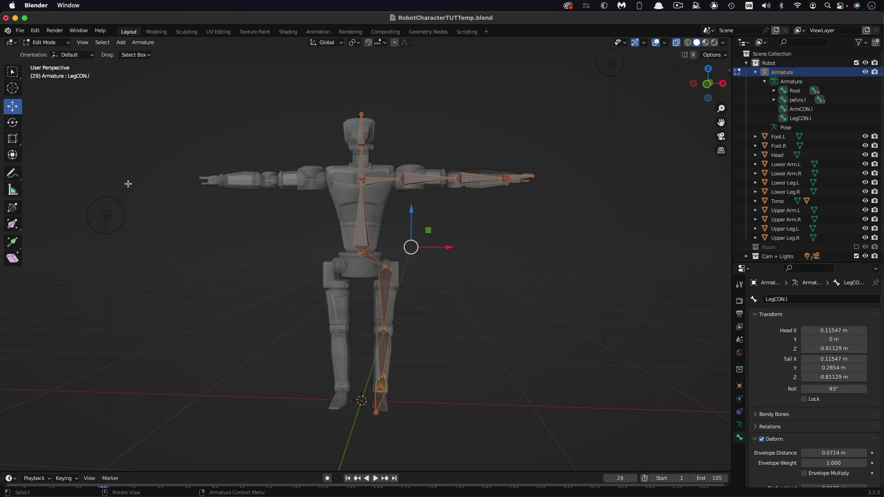
click(141, 43)
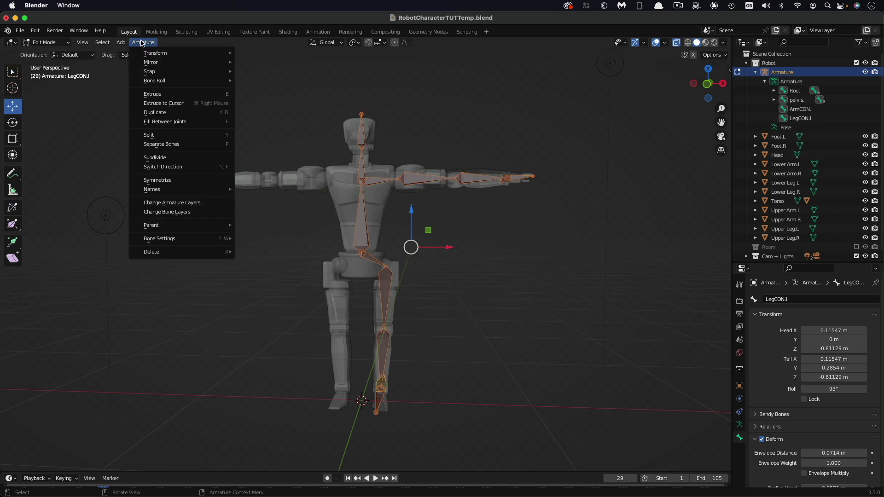
click(157, 180)
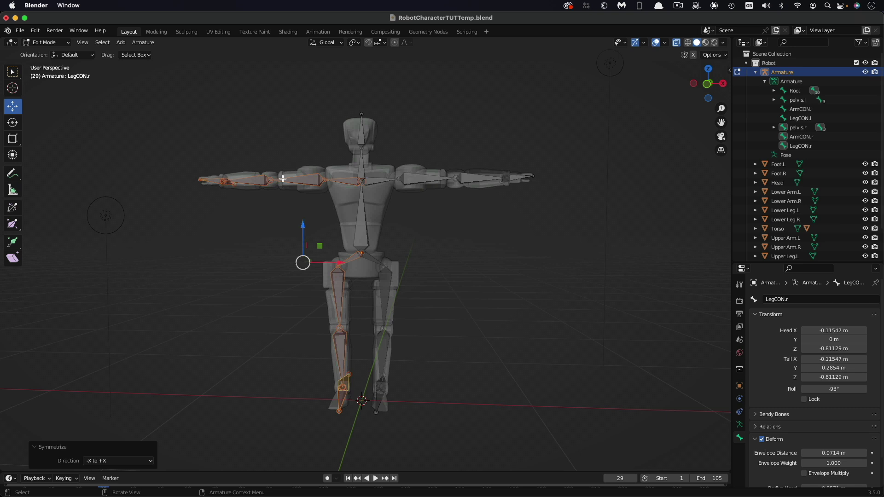
middle_drag(428, 198, 425, 198)
click(515, 173)
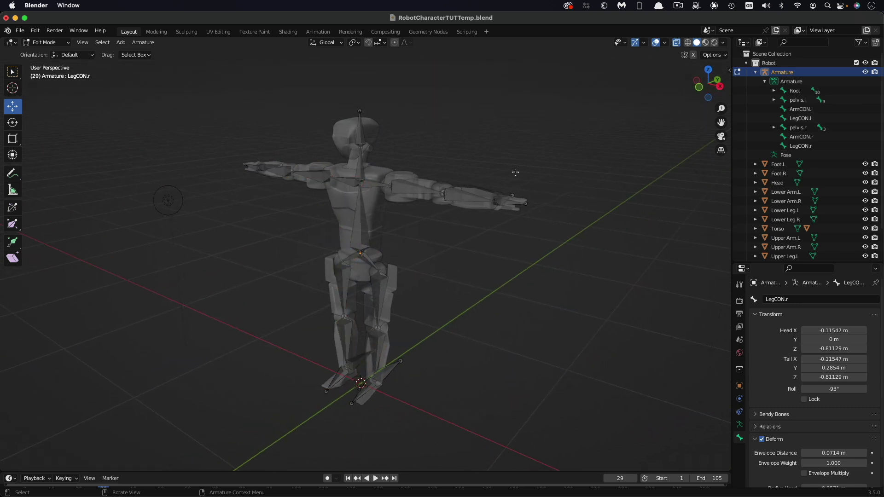
Step: Check the name of the mirrored right hand bone and examine the symmetrized skeleton from the front
middle_drag(282, 144, 277, 146)
click(231, 153)
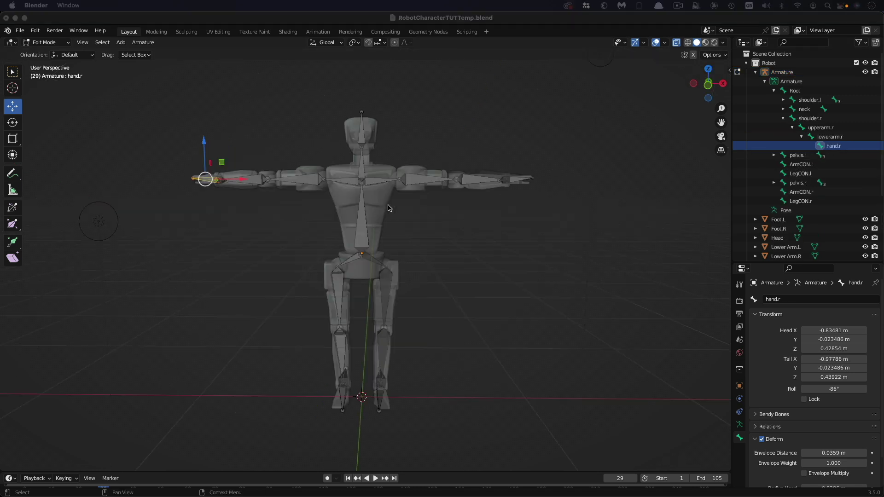
scroll(388, 208, down, 5)
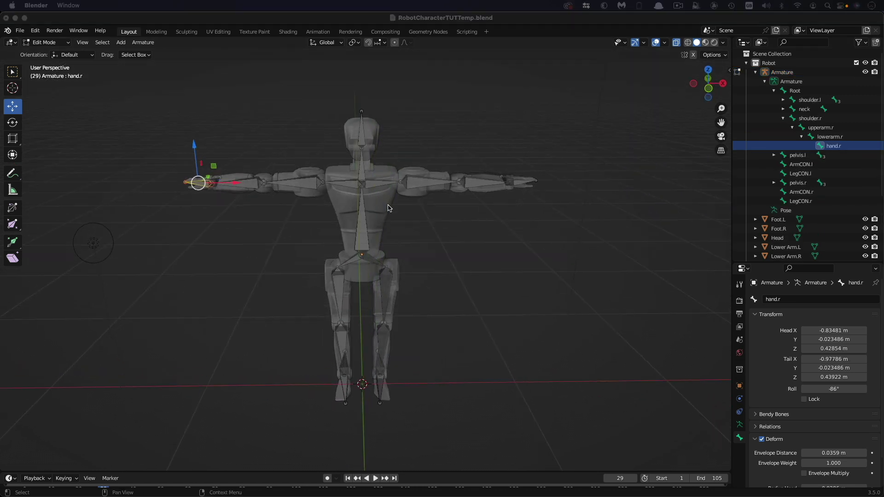
scroll(388, 208, down, 3)
click(452, 261)
scroll(451, 260, down, 5)
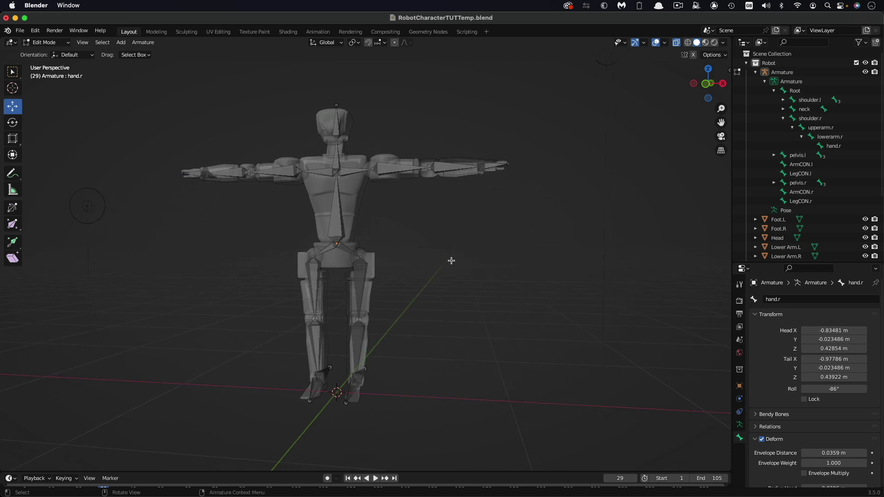
scroll(451, 261, down, 3)
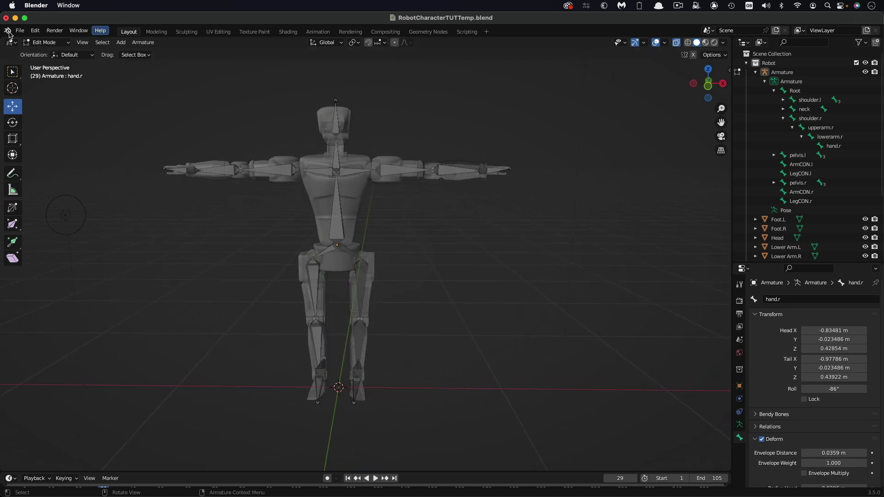
Step: Parent the robot's Head mesh to the armature's head bone in Pose Mode with the Bone parent type
click(68, 44)
click(55, 53)
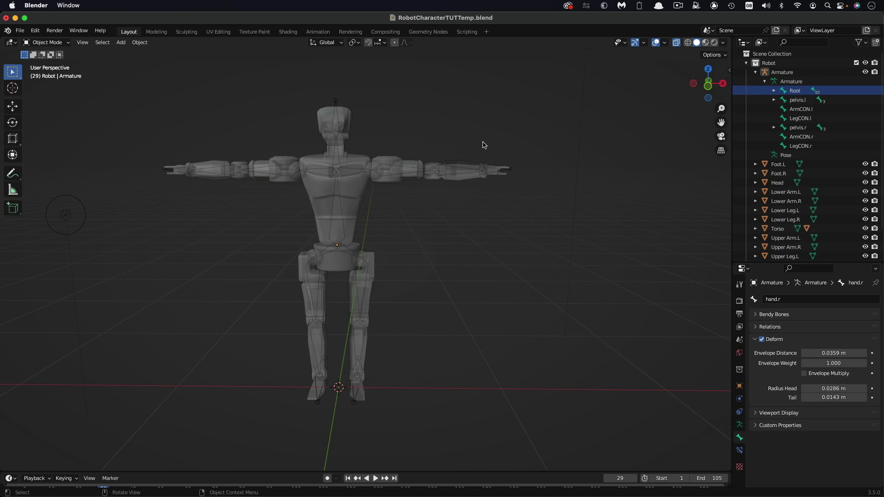
click(347, 119)
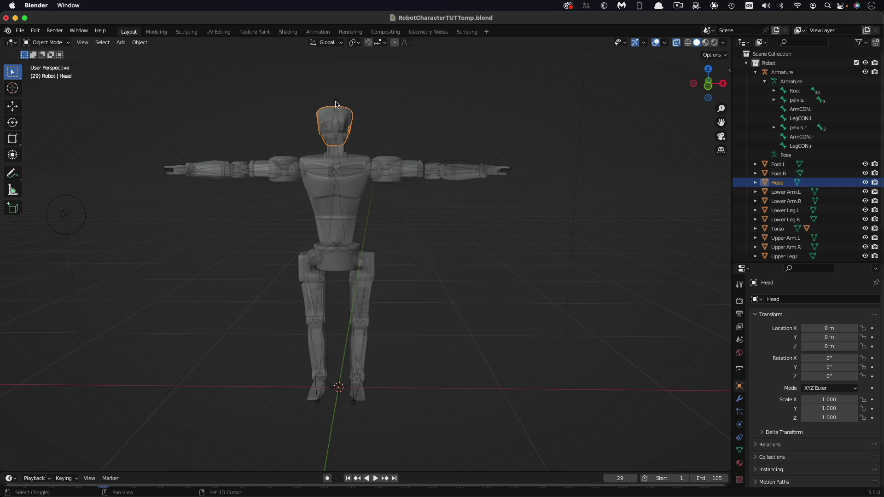
shift+click(336, 104)
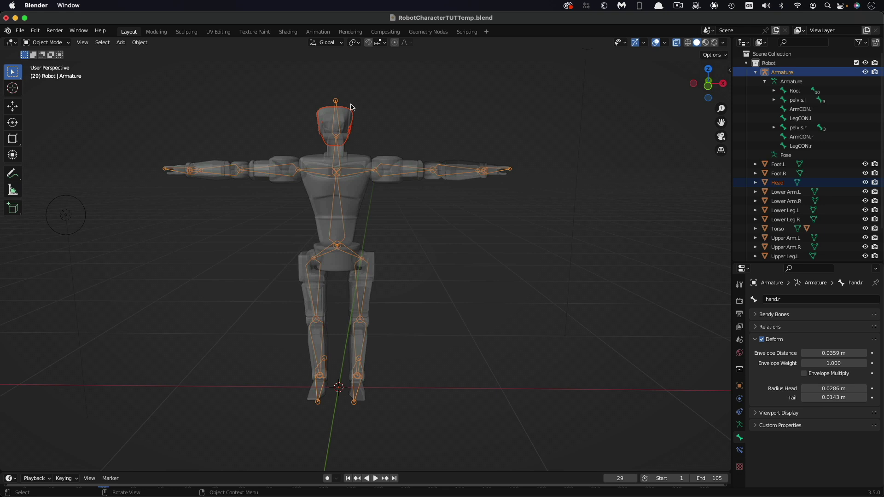
click(67, 43)
click(48, 74)
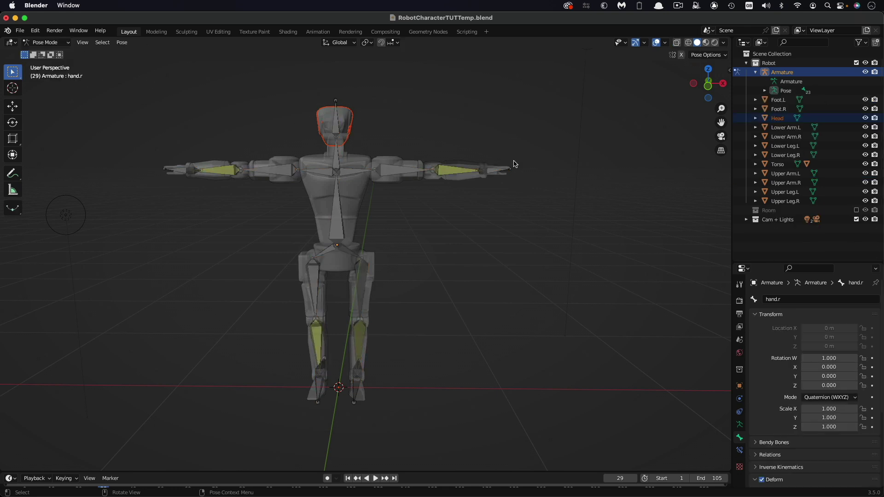
middle_drag(514, 165, 533, 153)
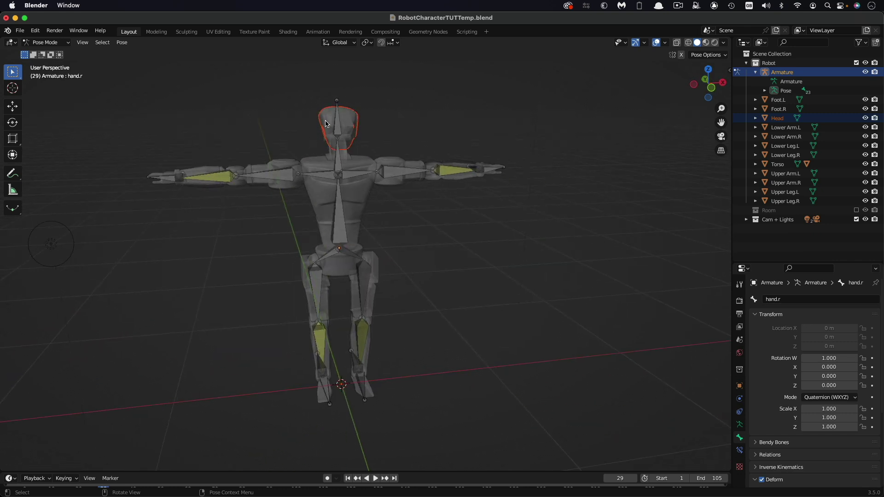
click(339, 130)
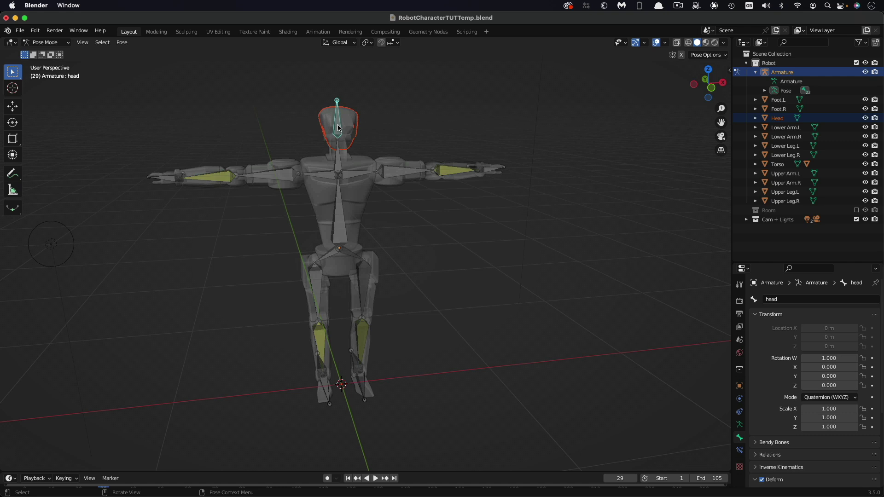
key(ctrl)
key(super+p)
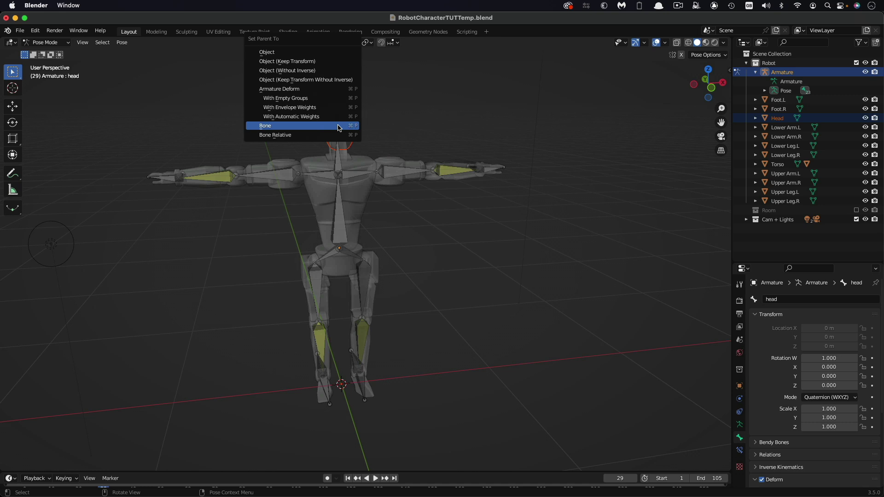
click(339, 126)
Step: Test-rotate the head bone to check that the Head mesh follows it, and cancel the rotation
scroll(456, 127, left, 5)
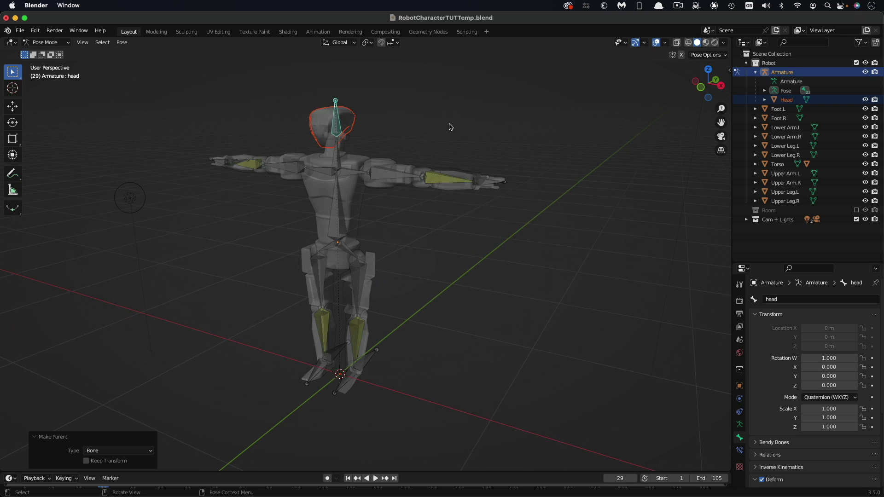
click(451, 127)
click(347, 105)
key(r)
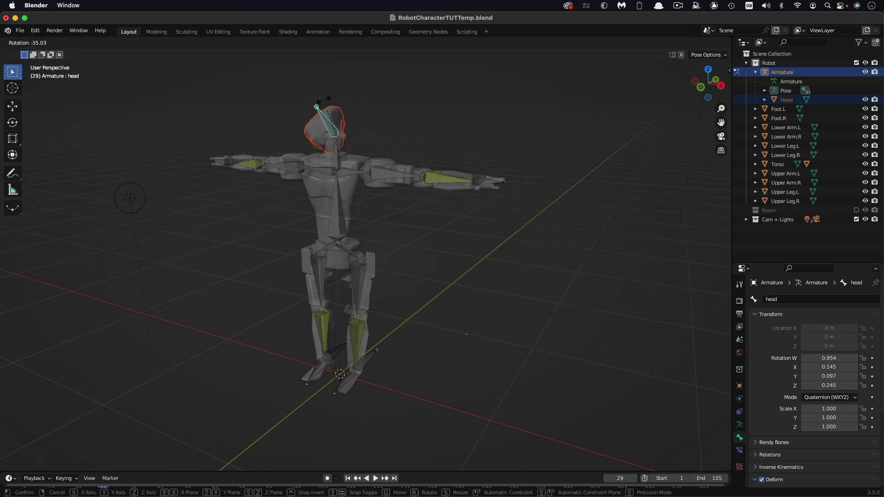
scroll(374, 109, left, 5)
key(Escape)
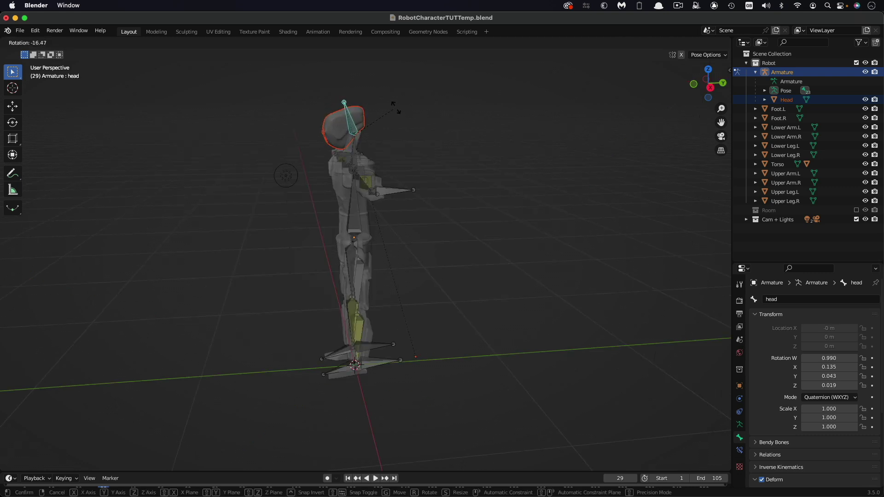
scroll(398, 111, right, 5)
scroll(395, 111, right, 4)
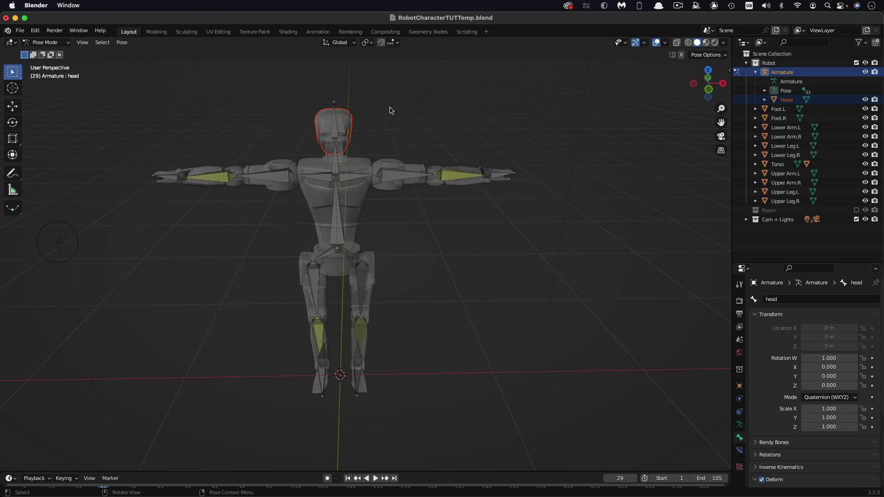
Step: Parent the Torso mesh to the armature's Root bone in Pose Mode with the Bone parent type
click(71, 44)
click(44, 52)
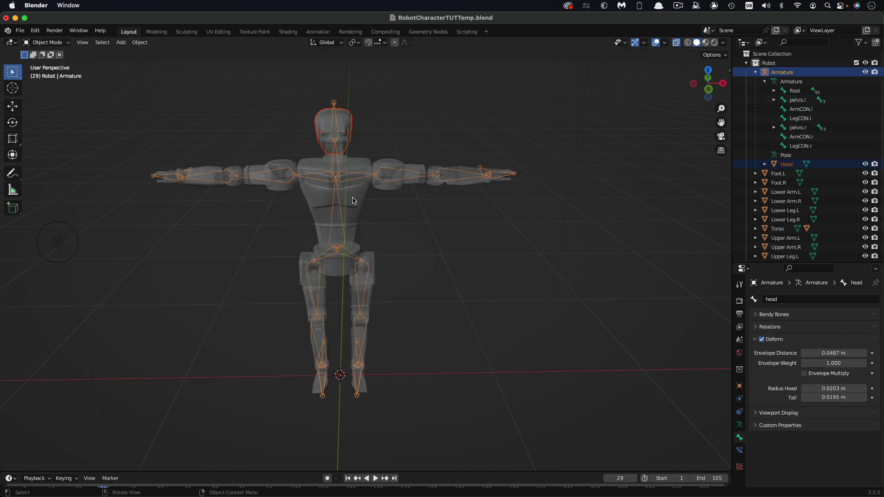
click(353, 201)
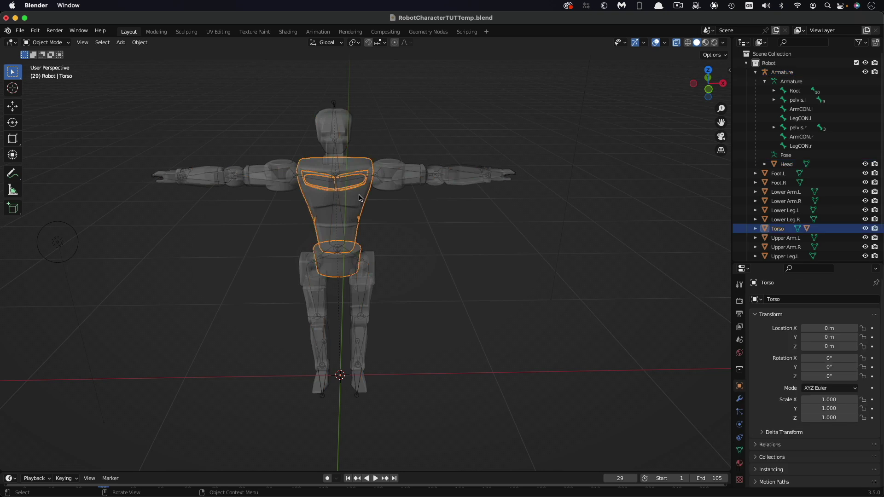
shift+click(334, 104)
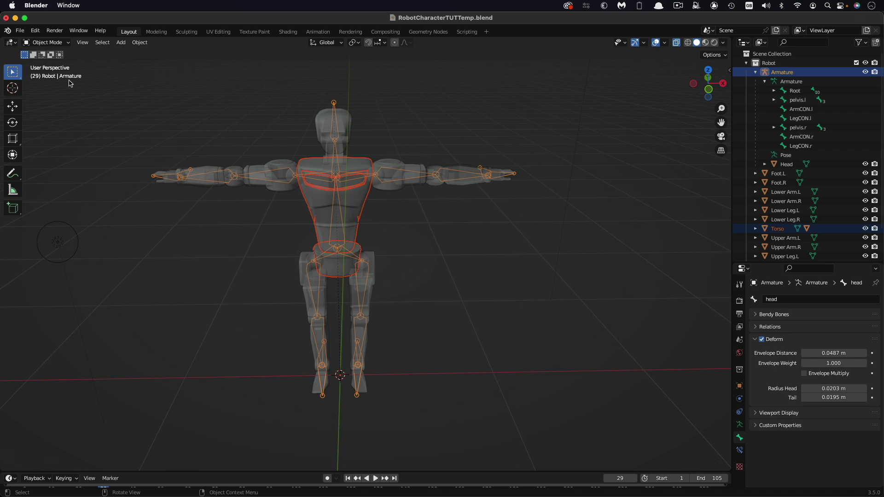
key(ctrl)
key(ctrl+Tab)
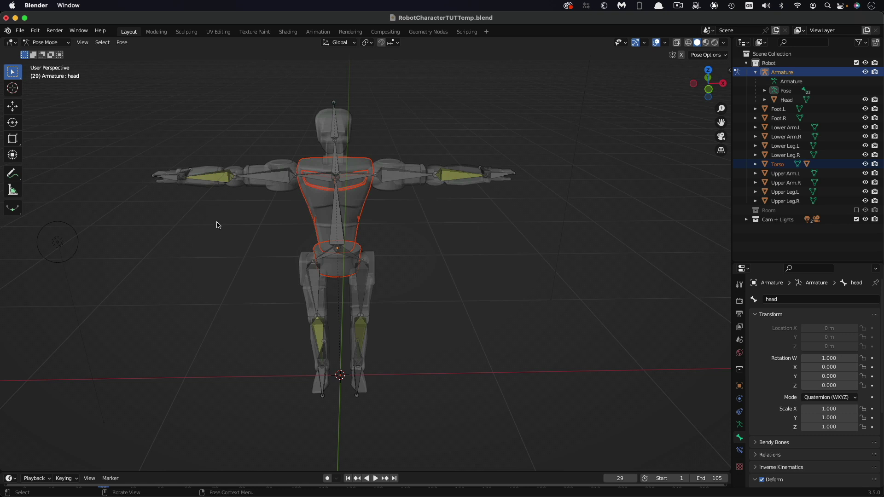
click(339, 221)
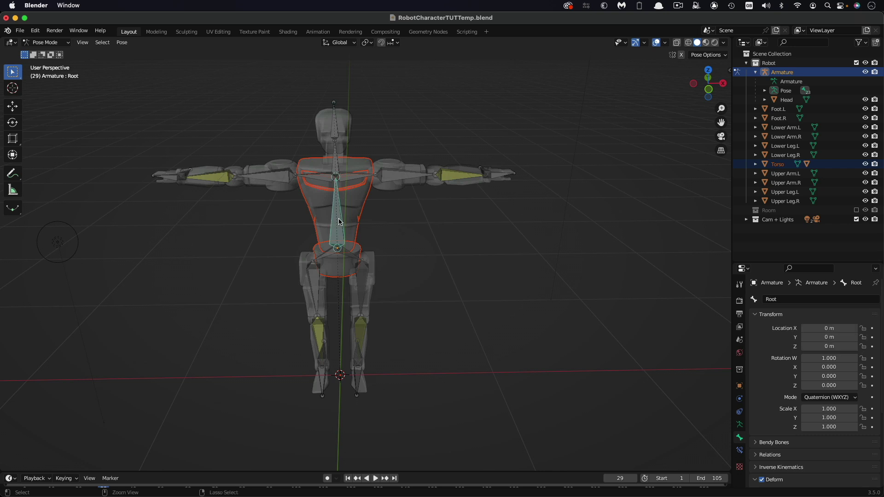
key(super+p)
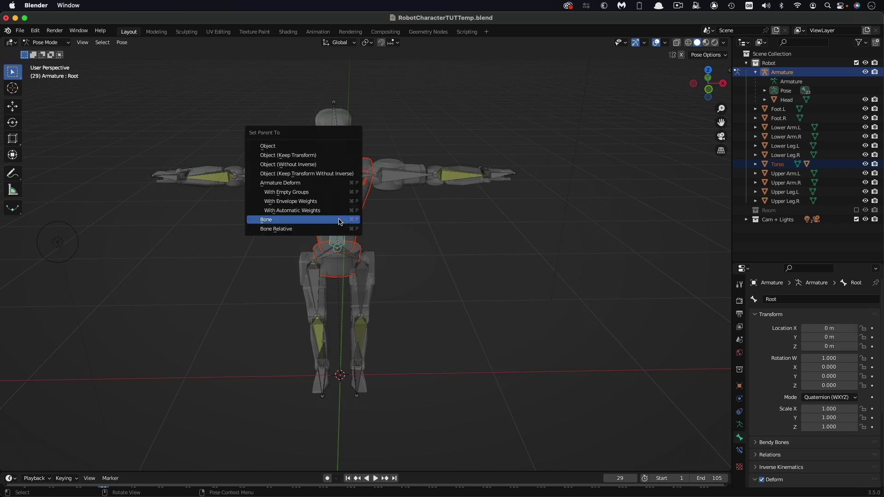
click(339, 222)
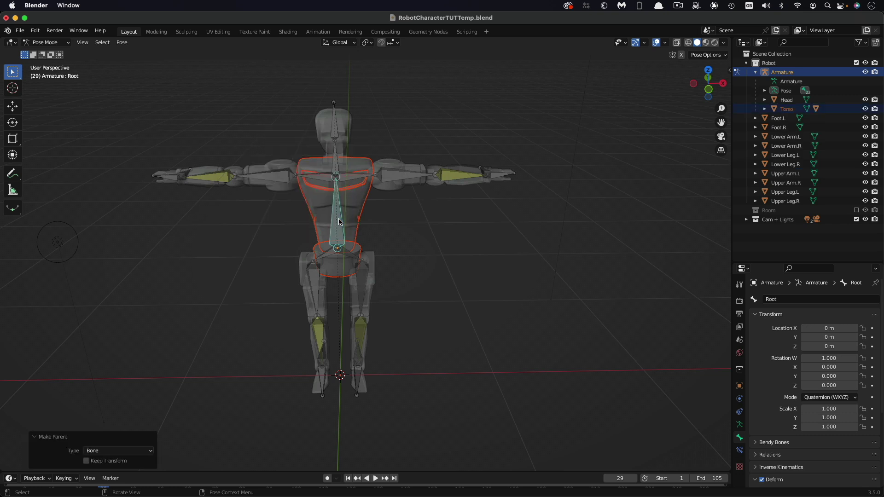
Step: Test-move the Root bone upward to see which parts follow, and clear its location
click(338, 226)
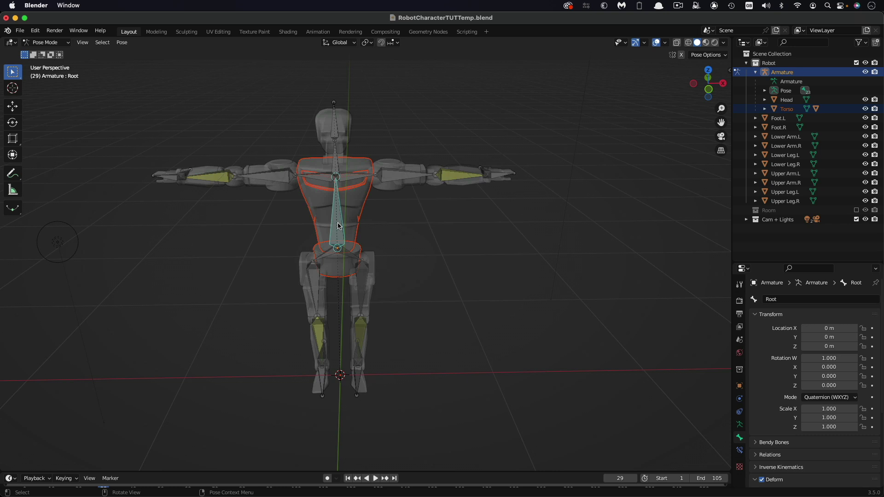
key(g)
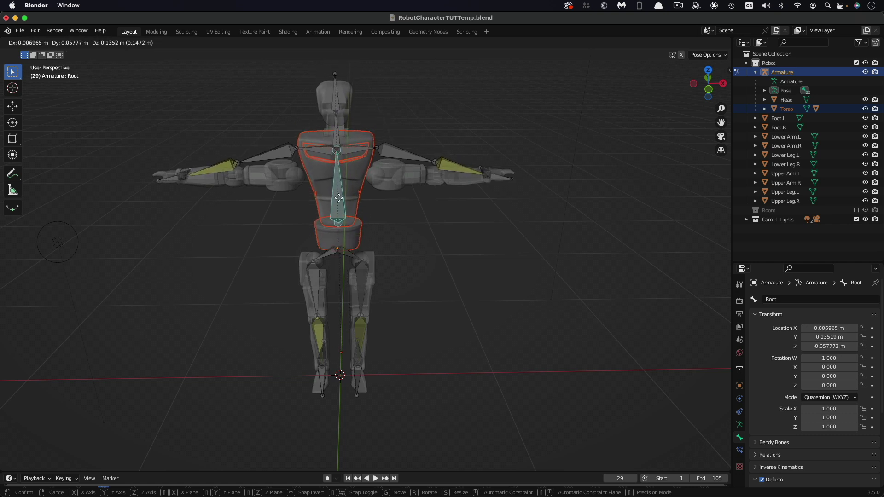
click(339, 198)
key(alt+g)
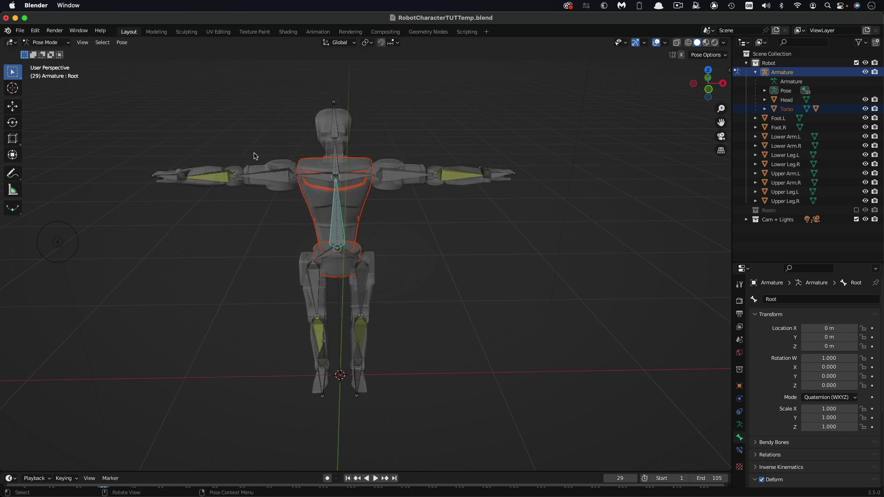
Step: In Edit Mode, parent the left pelvis bone pelvis.l to the Root bone with Keep Offset
click(69, 43)
click(46, 63)
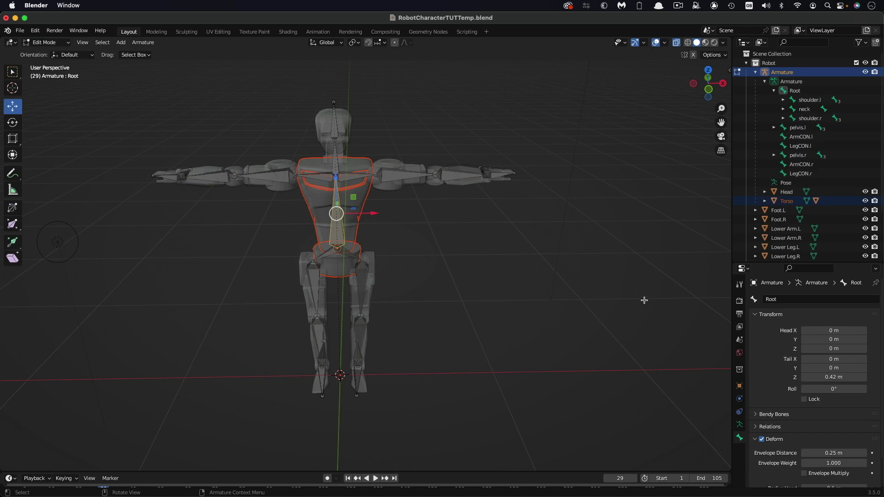
scroll(598, 293, up, 2)
scroll(530, 288, up, 6)
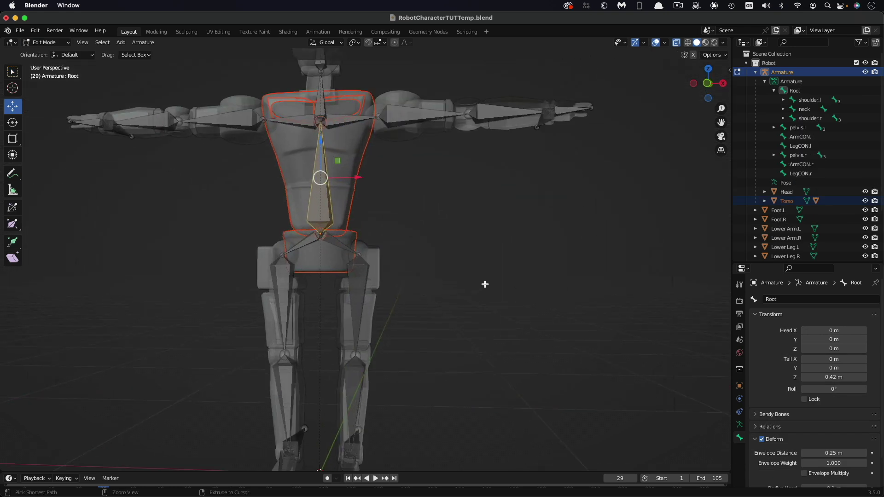
scroll(485, 284, up, 2)
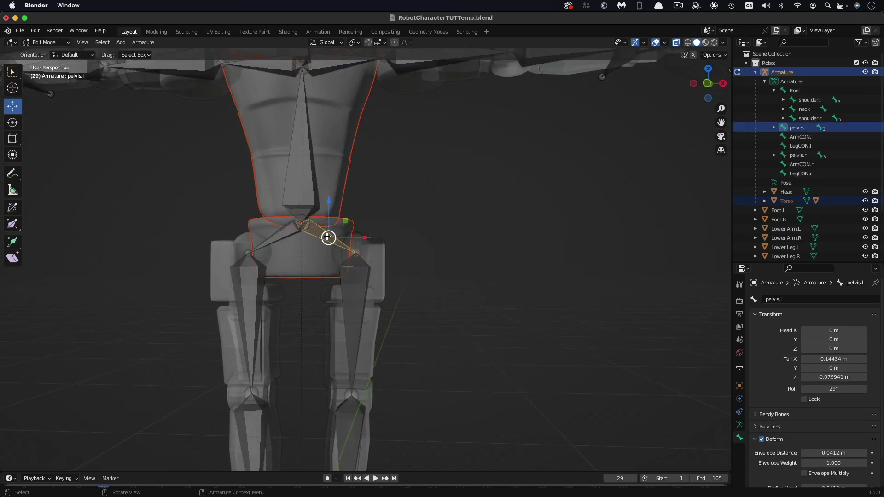
click(330, 237)
click(310, 228)
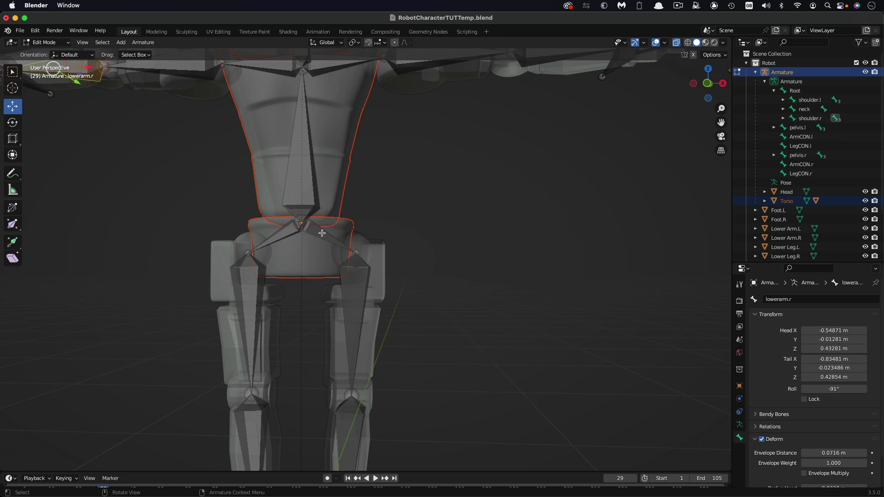
click(311, 228)
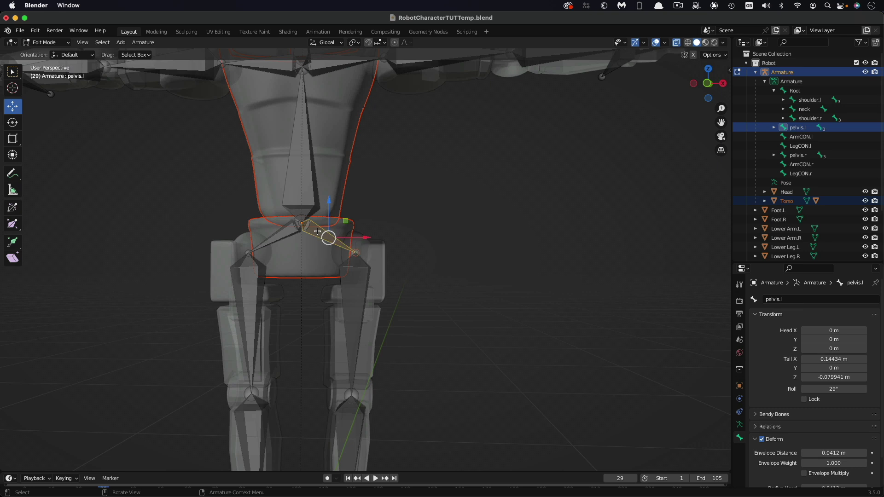
shift+click(307, 172)
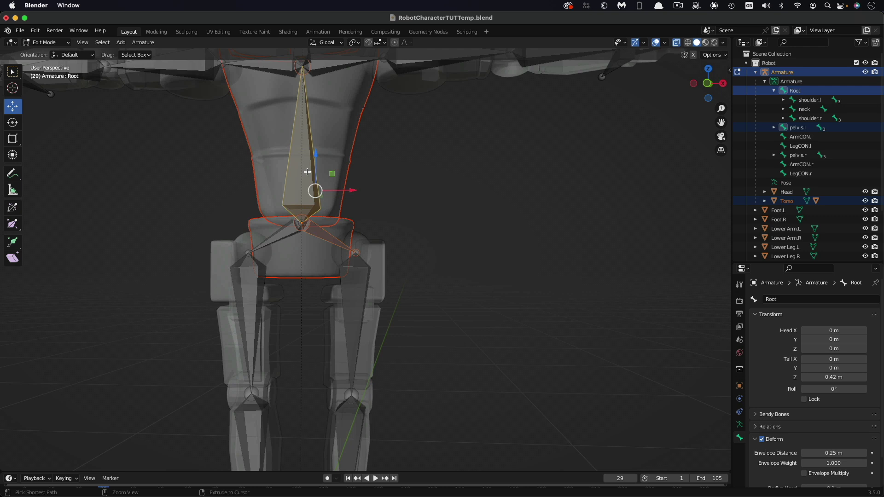
key(ctrl+p)
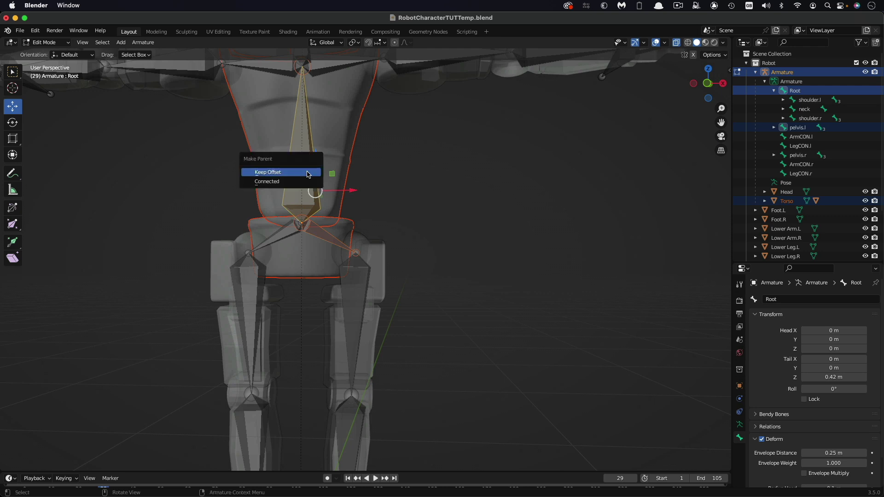
click(308, 173)
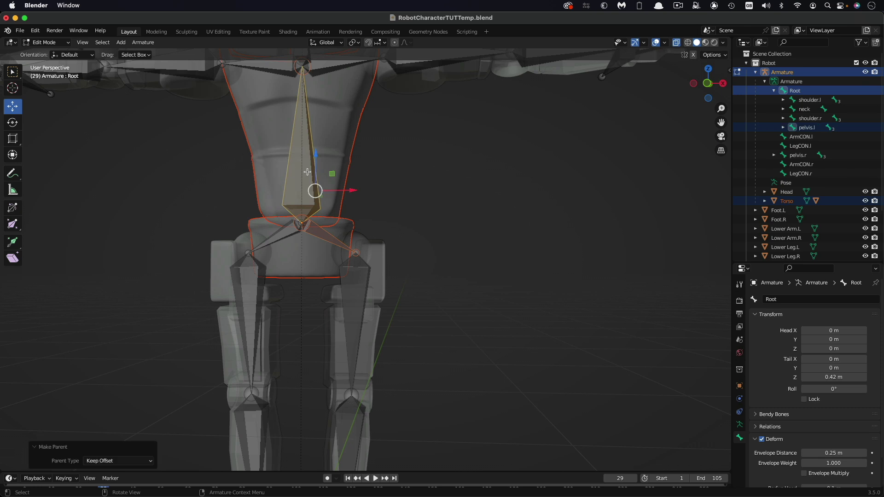
Step: Parent the right pelvis bone pelvis.r to the Root bone
click(282, 234)
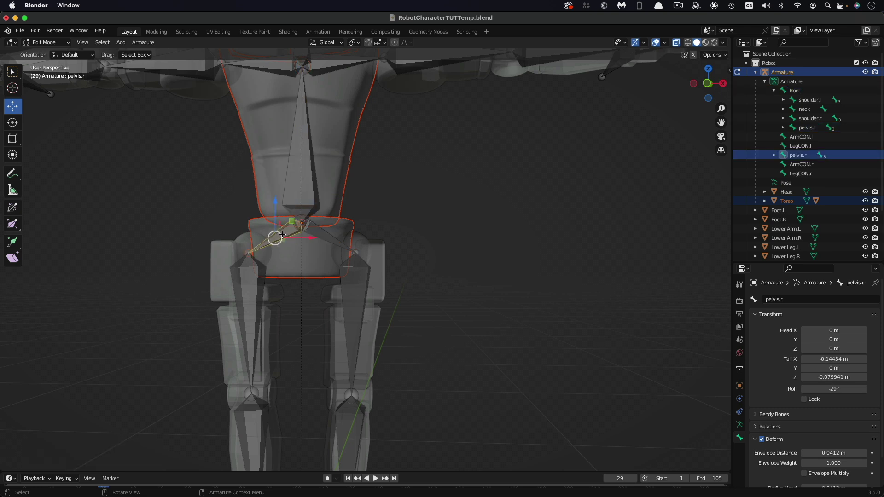
shift+click(296, 159)
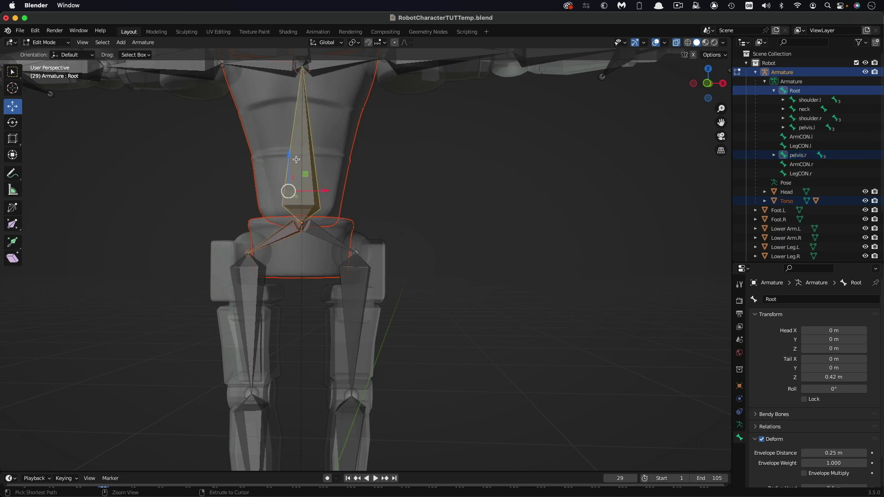
key(ctrl+p)
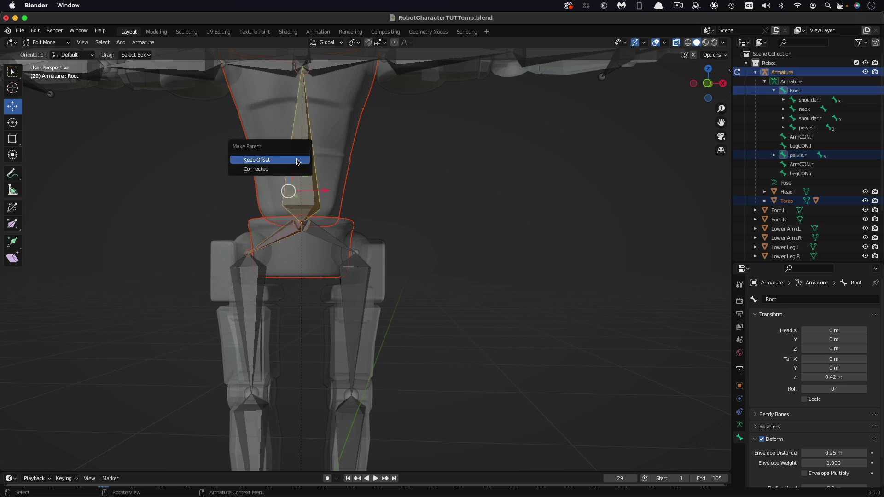
Step: Parent the pelvis.r bone to the Root bone with Keep Offset and switch the armature to Pose Mode
click(297, 160)
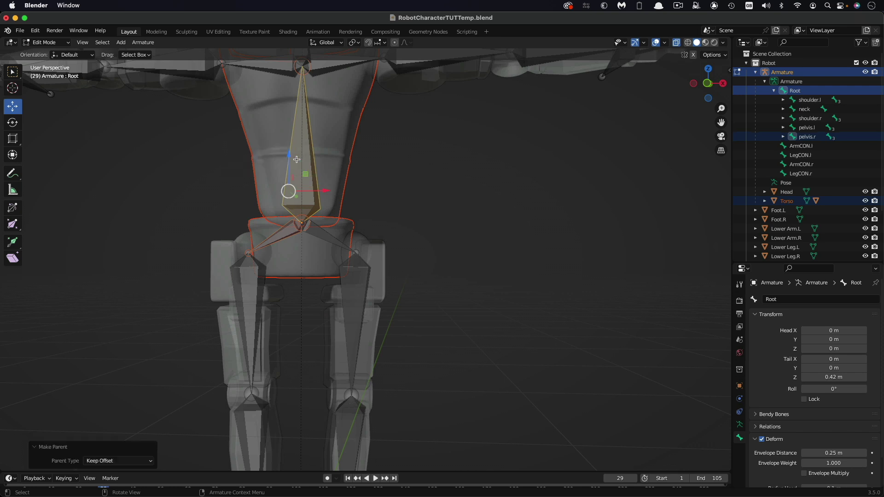
click(69, 42)
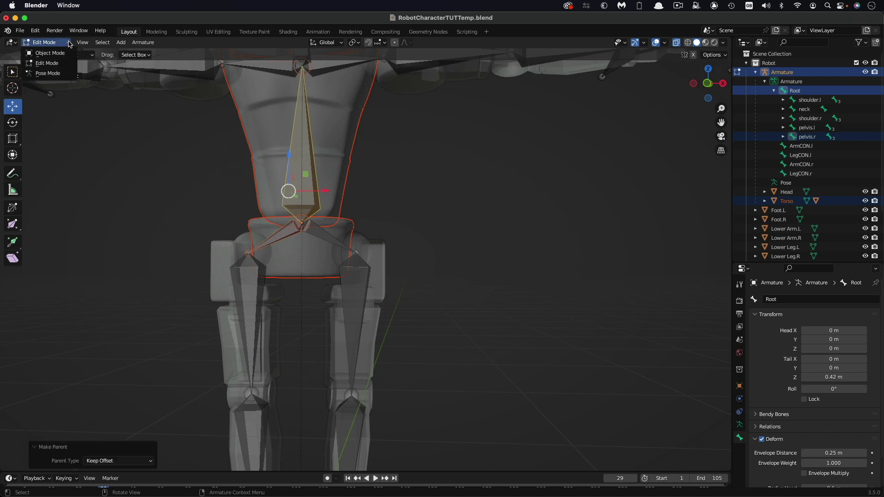
click(48, 74)
Step: Test the rig by moving the Root bone around, then cancel the move
scroll(427, 226, down, 4)
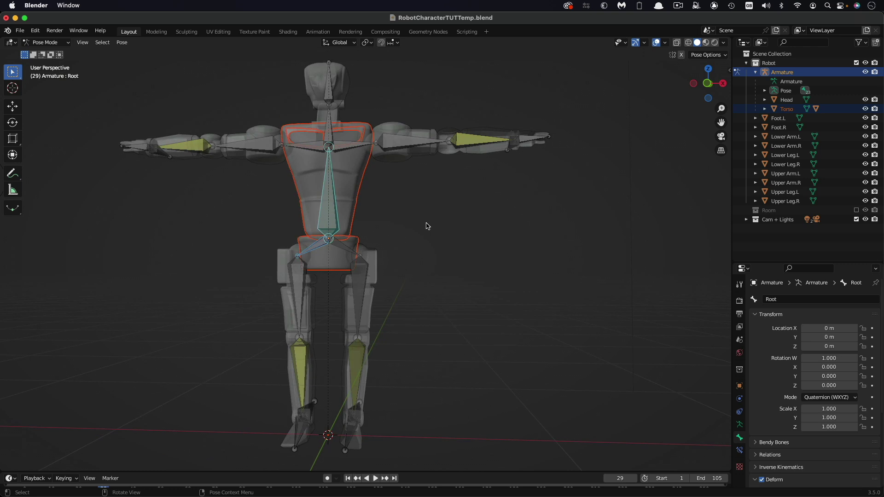
key(g)
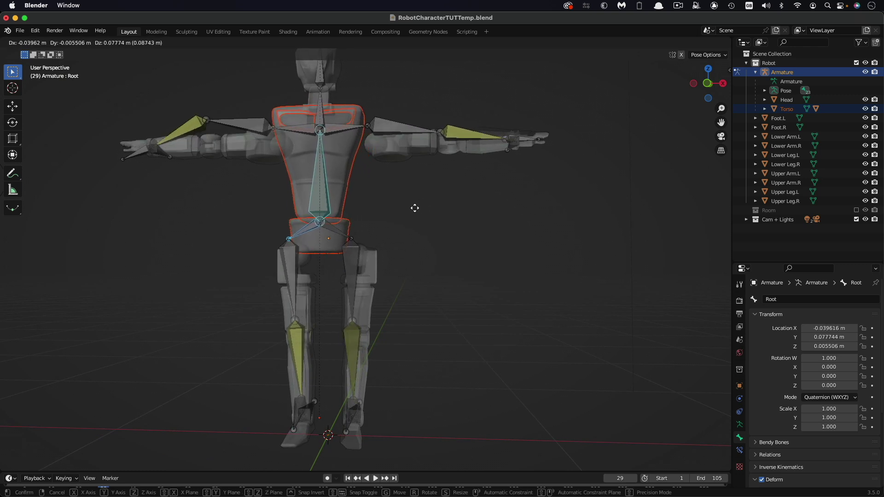
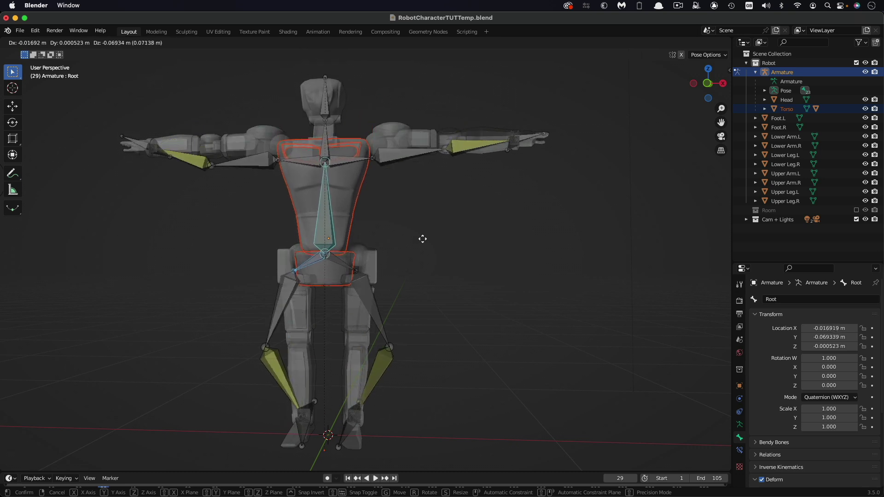
right_click(423, 207)
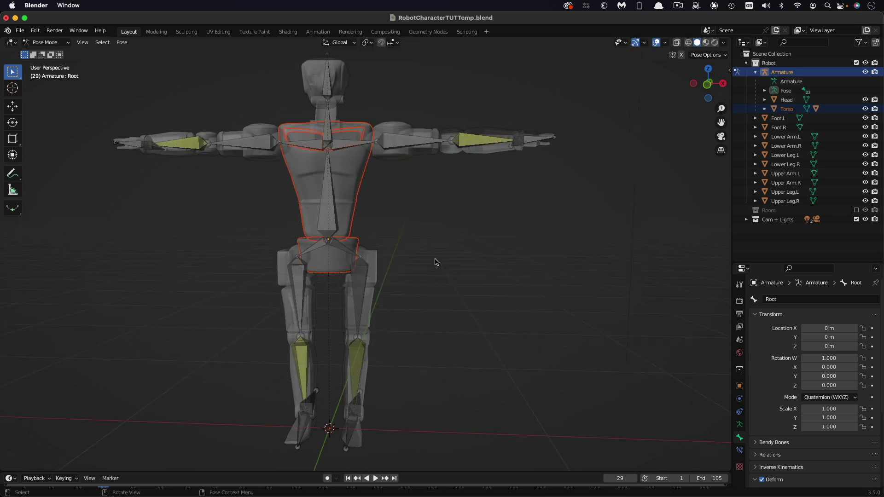
Step: Make lowerarm.r the active bone of the armature and return to Object Mode
scroll(436, 261, up, 3)
scroll(435, 259, right, 5)
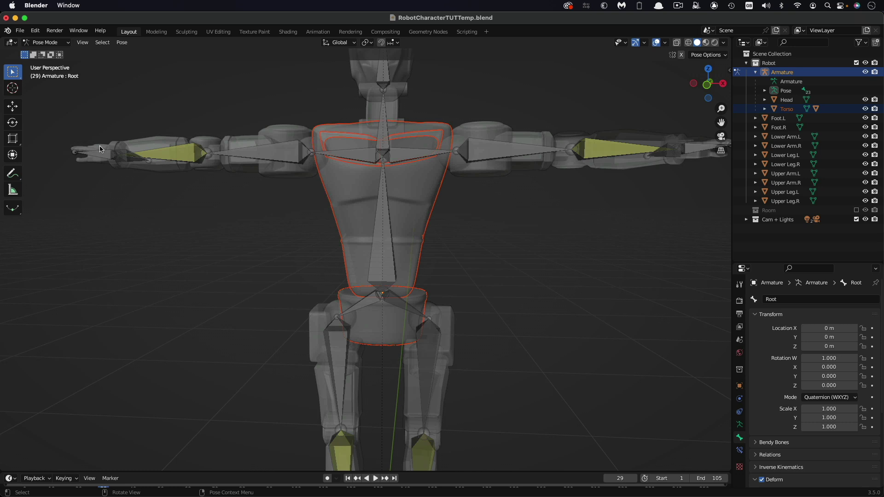
click(160, 140)
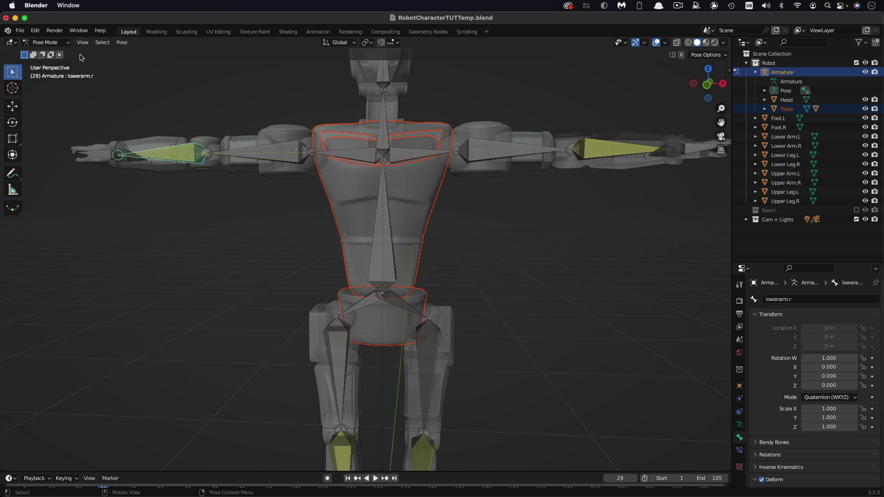
click(68, 43)
click(44, 53)
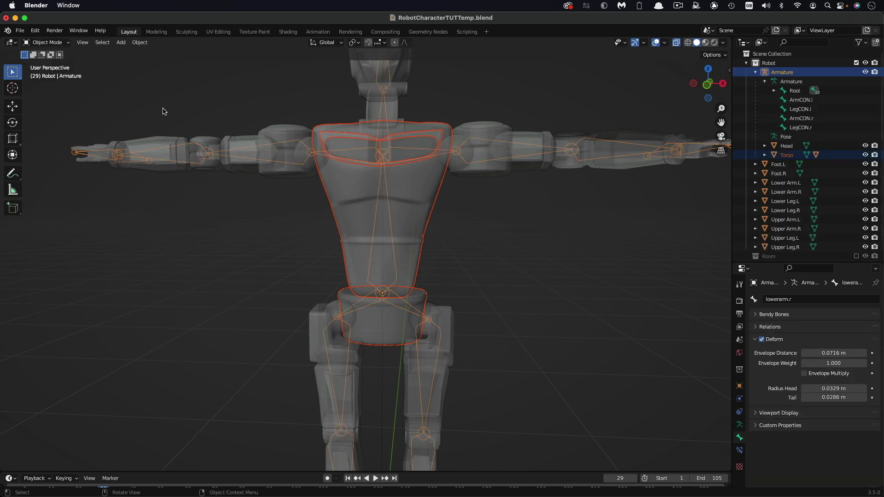
Step: Parent the Lower Arm.R mesh to the armature's lowerarm.r bone in Pose Mode, using the Bone parent type
click(162, 140)
scroll(179, 187, down, 5)
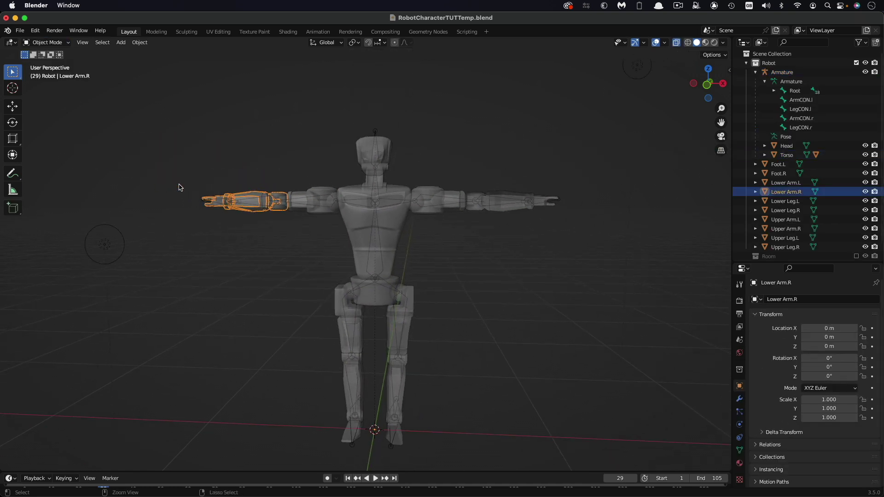
scroll(268, 148, up, 3)
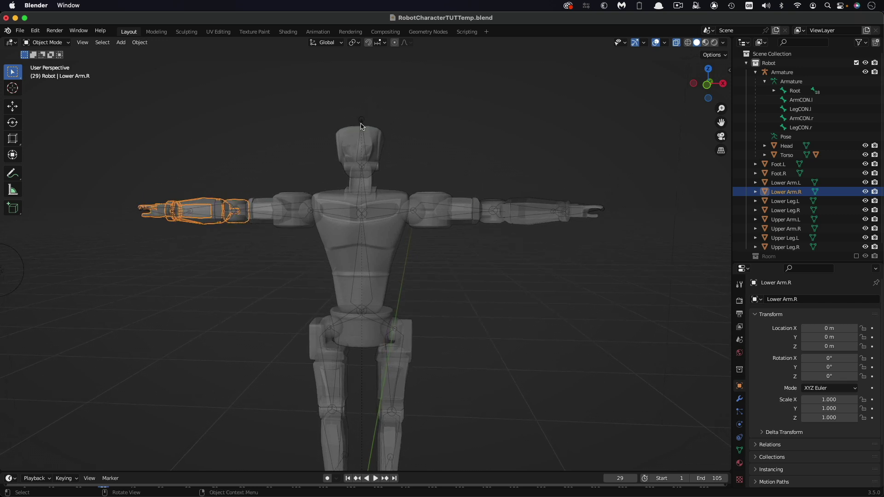
shift+click(362, 121)
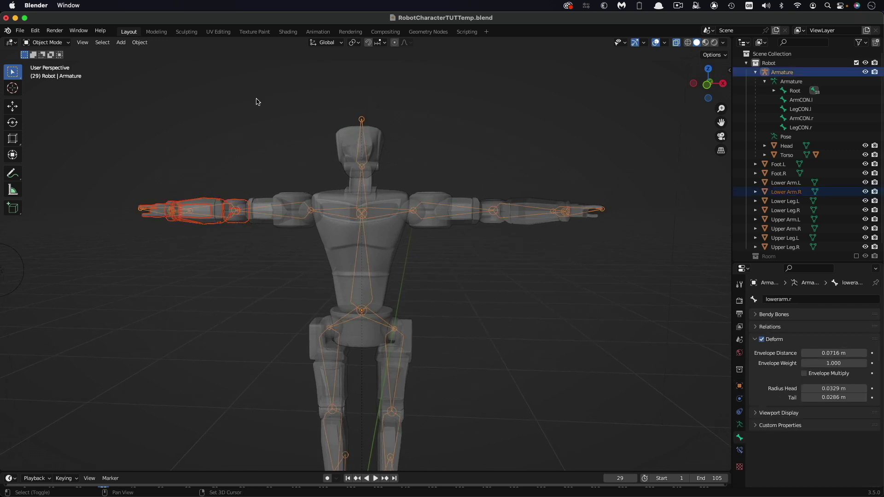
click(66, 42)
click(48, 74)
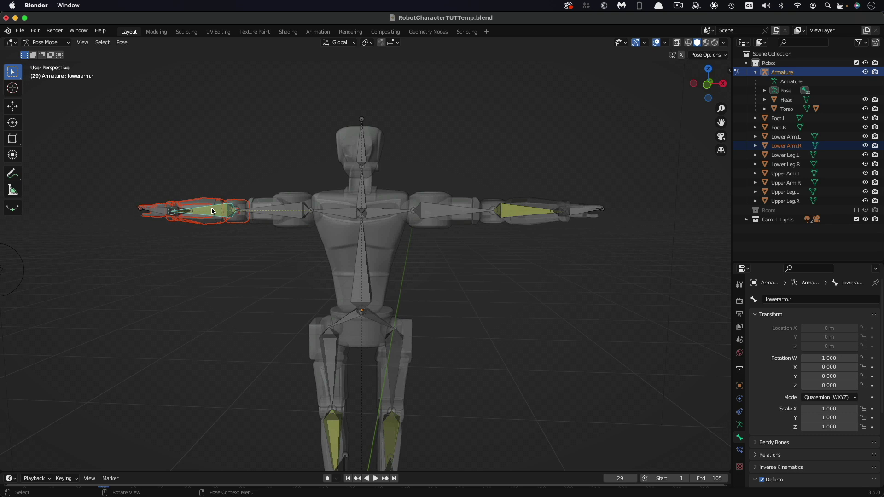
key(super+p)
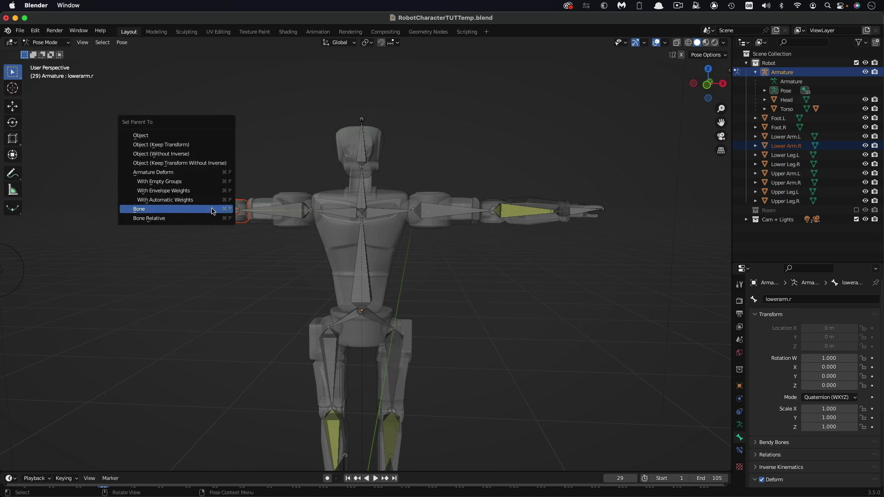
click(213, 211)
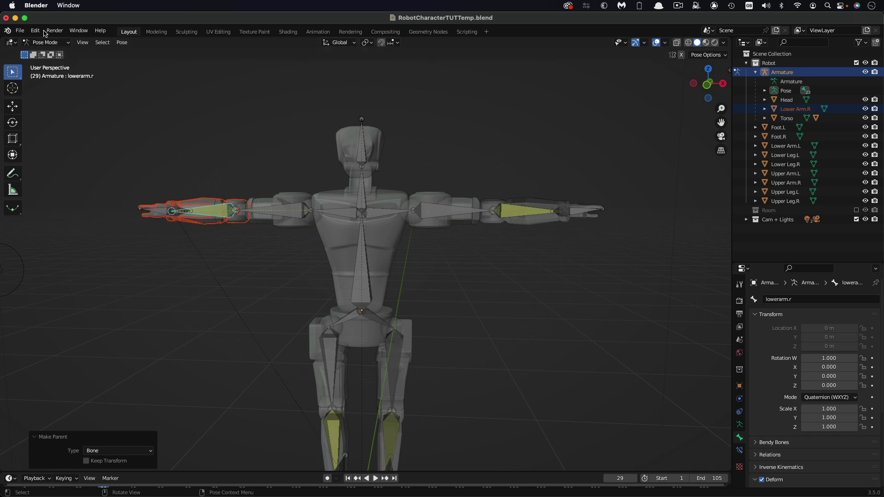
Step: Parent the Upper Arm.R mesh to the armature's upperarm.r bone, using the Bone parent type
click(69, 43)
click(48, 54)
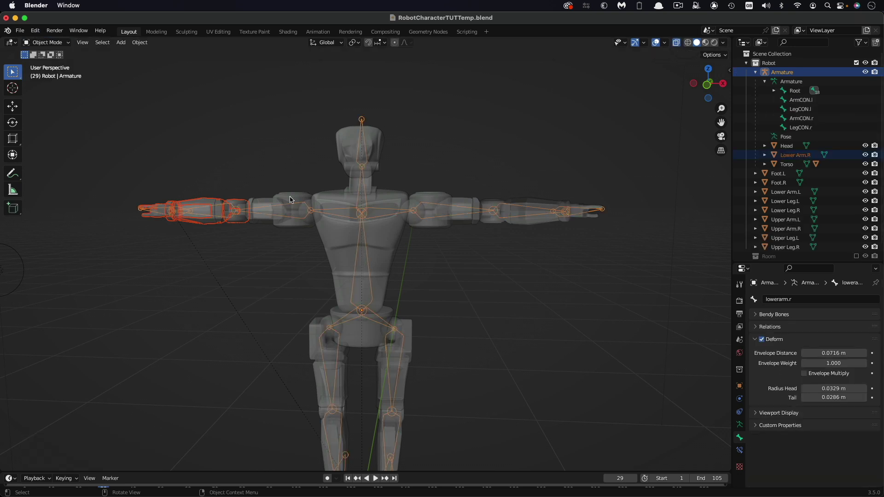
click(290, 199)
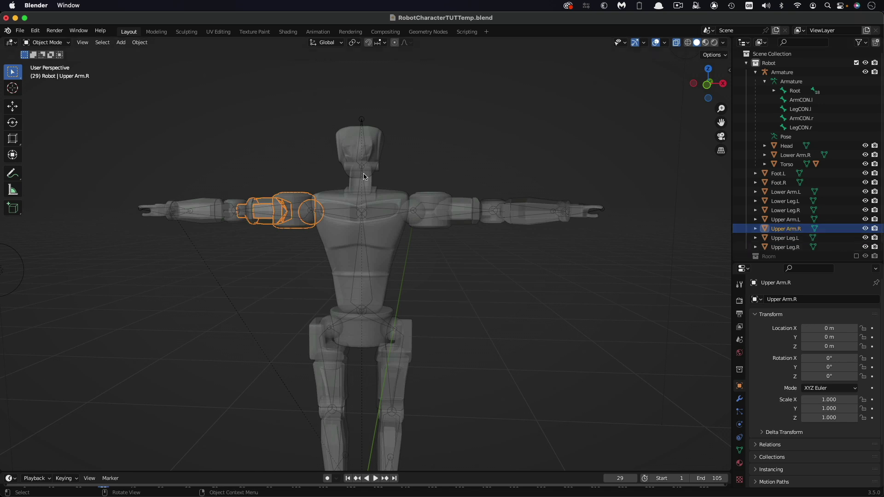
shift+click(363, 121)
key(ctrl+Tab)
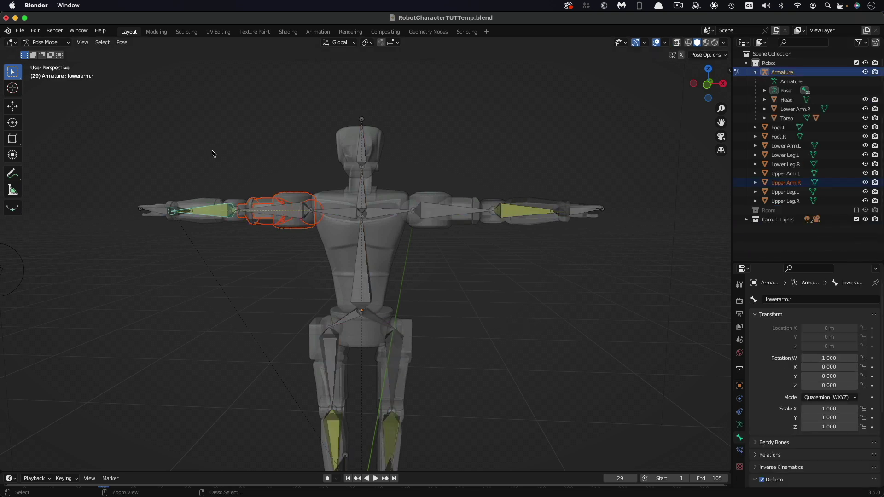
click(295, 210)
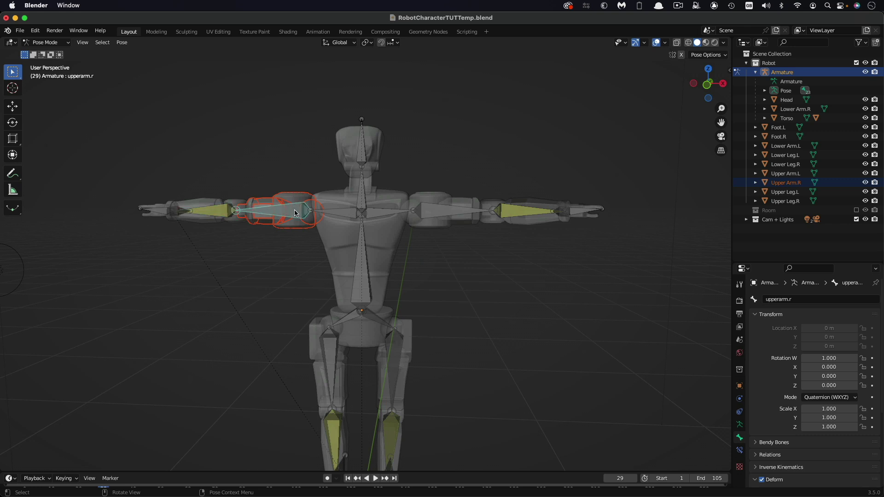
key(super+p)
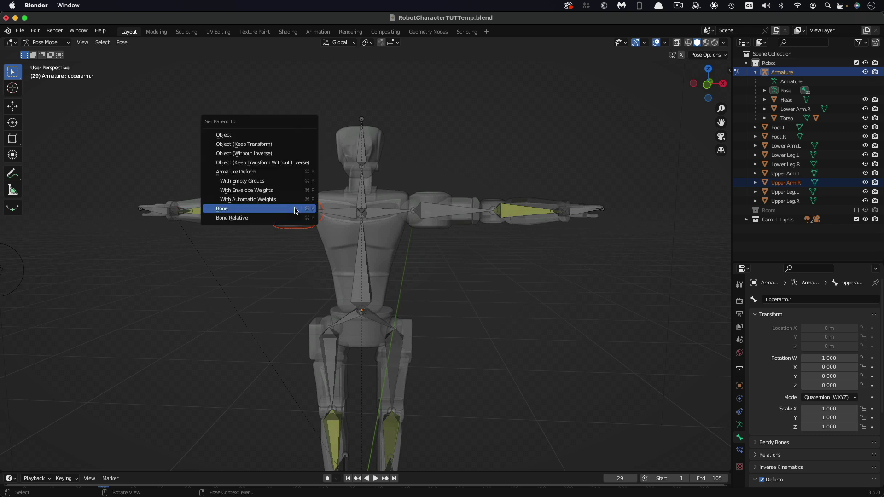
click(296, 211)
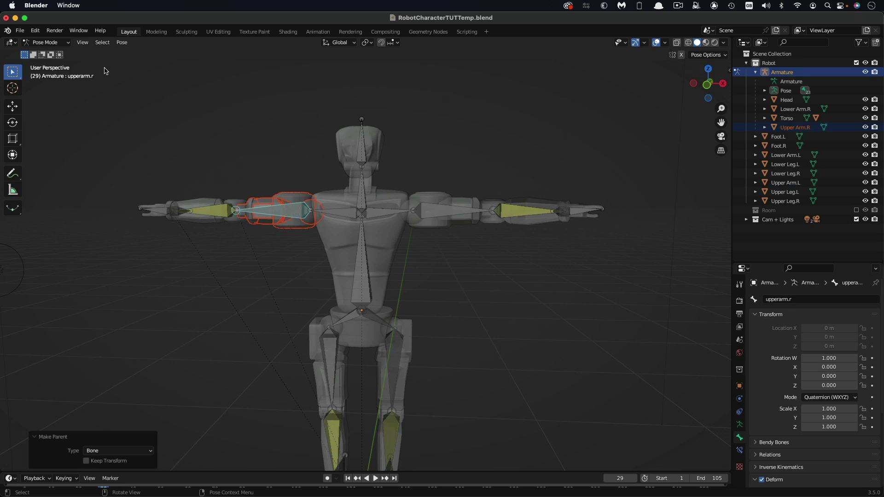
Step: Parent the Upper Arm.L mesh to the armature's upperarm.l bone, using the Bone parent type
key(ctrl+Tab)
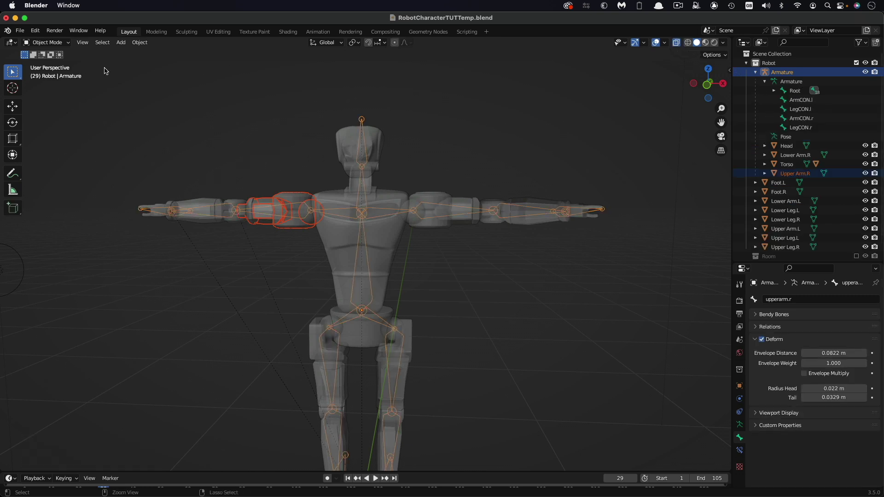
click(439, 200)
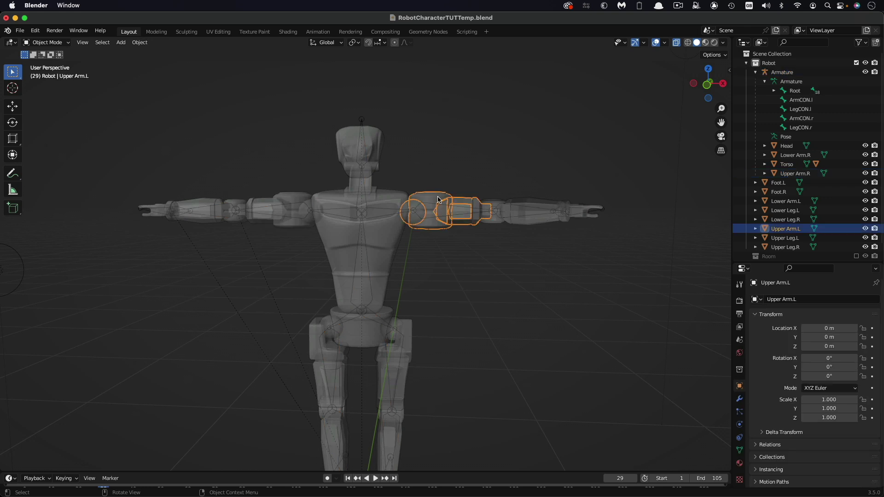
shift+click(362, 119)
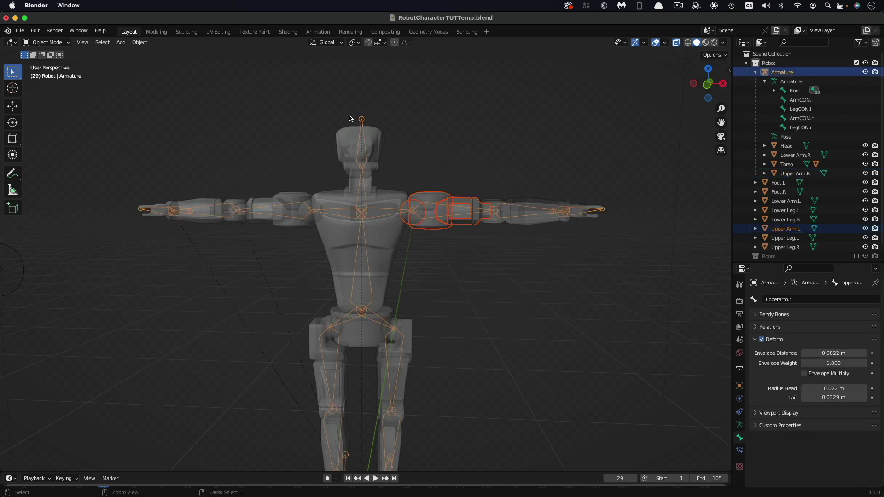
key(ctrl+Tab)
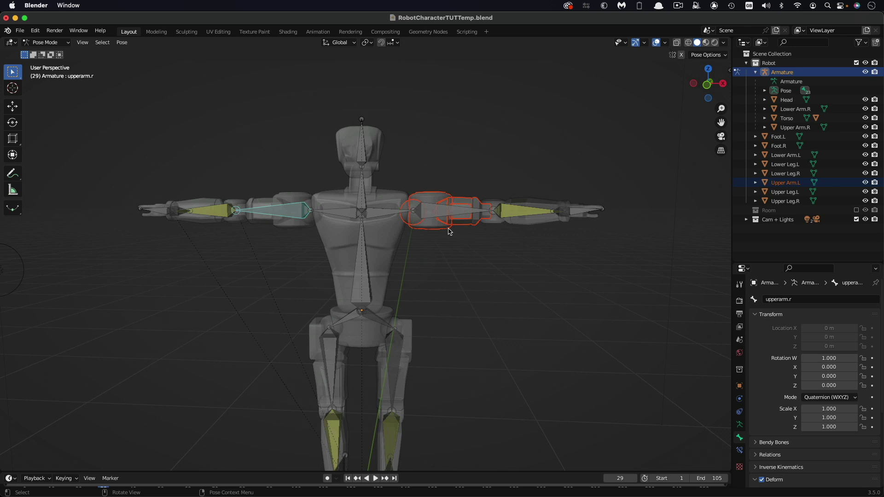
click(438, 210)
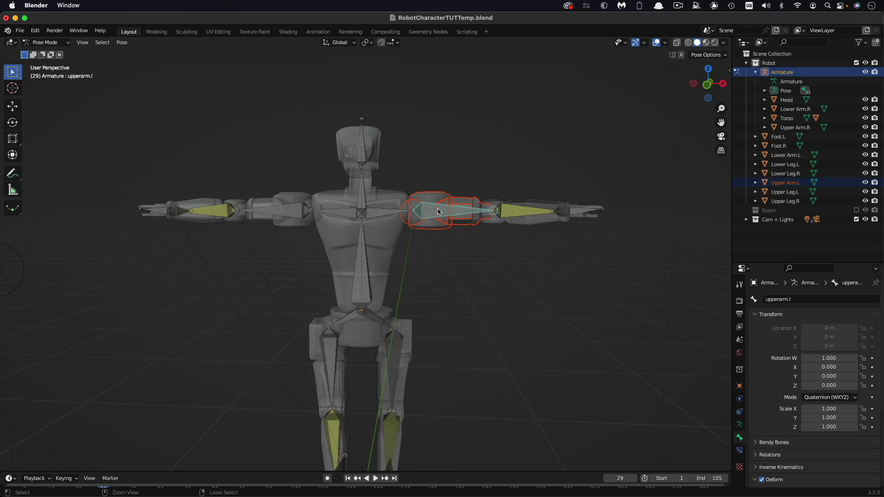
key(super+p)
click(438, 211)
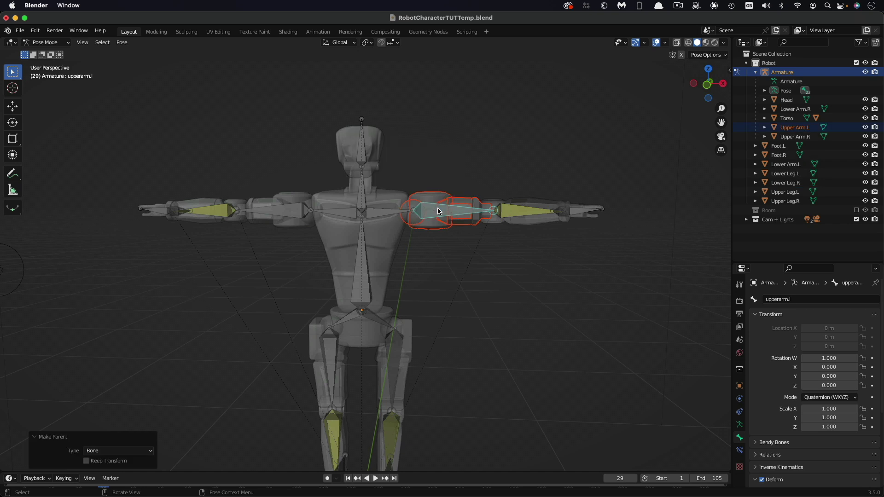
Step: Parent the Lower Arm.L mesh to the armature's lowerarm.l bone, using the Bone parent type
key(ctrl+Tab)
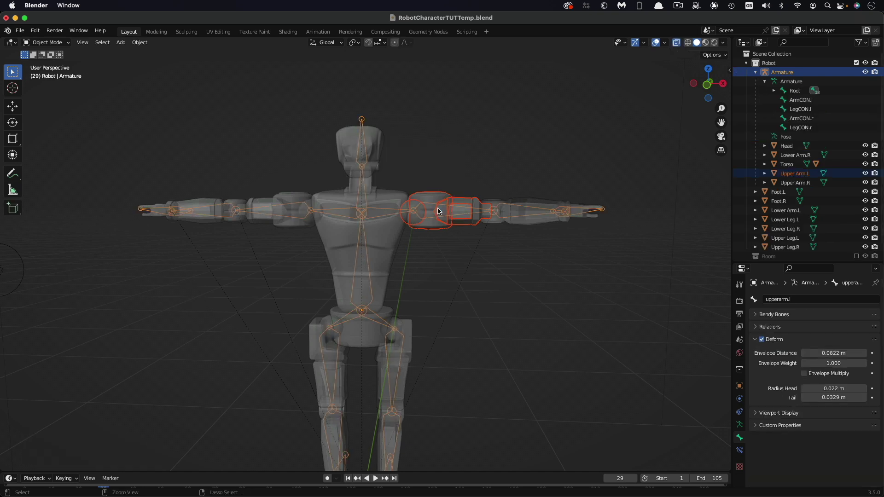
click(541, 223)
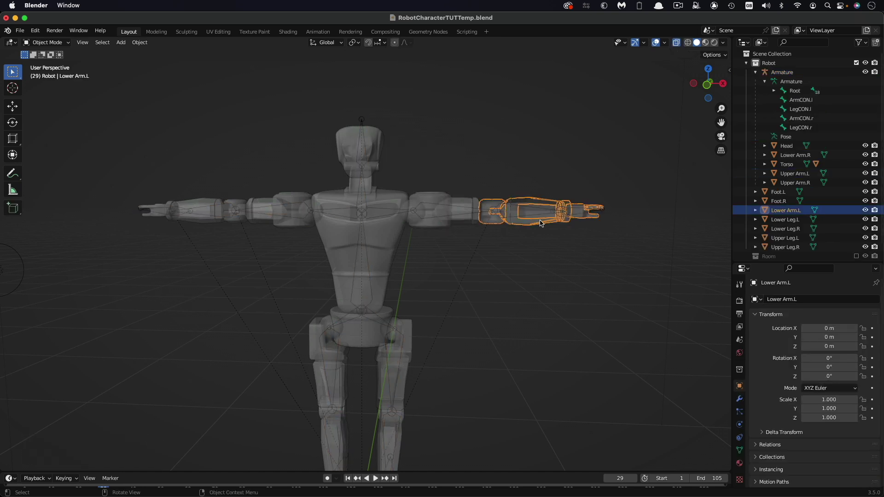
shift+click(363, 121)
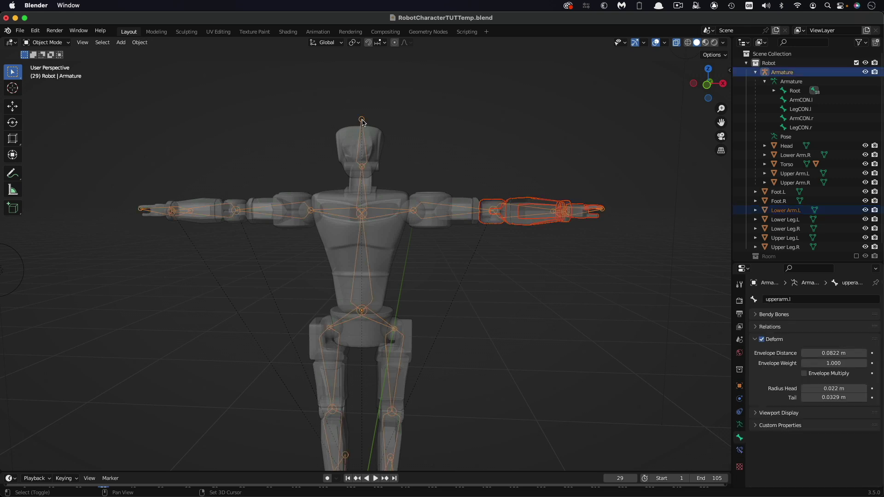
key(ctrl+Tab)
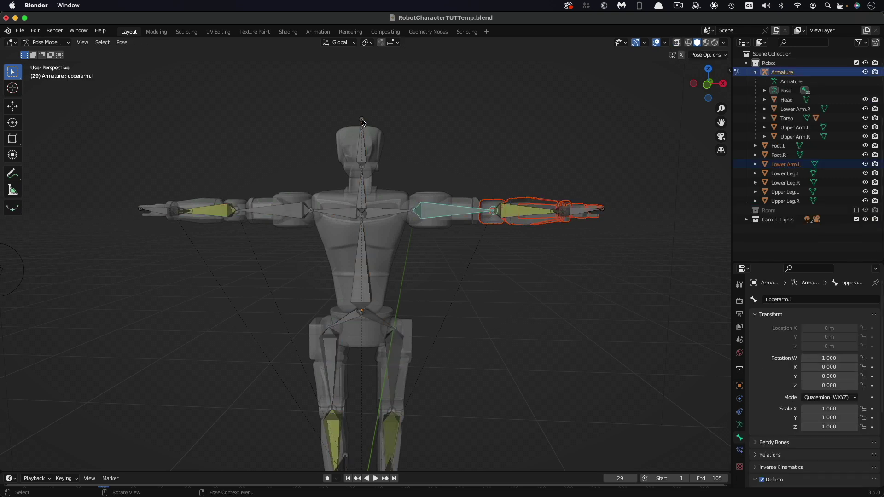
click(517, 211)
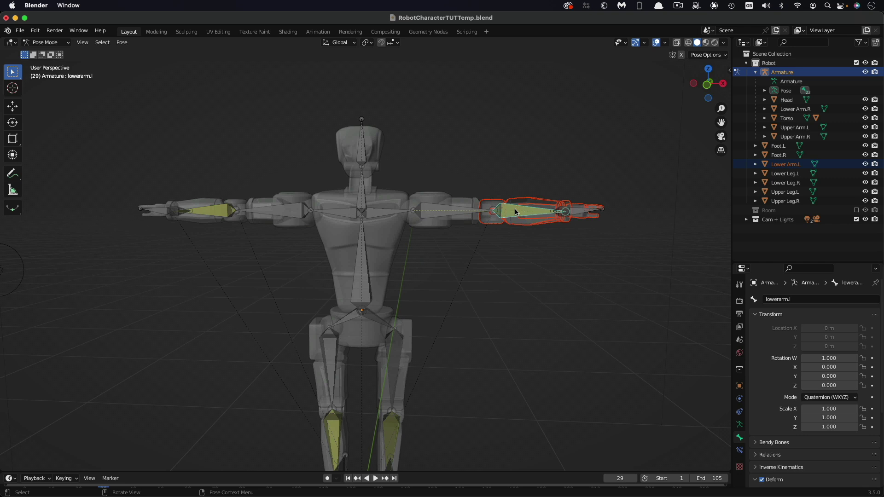
key(super+p)
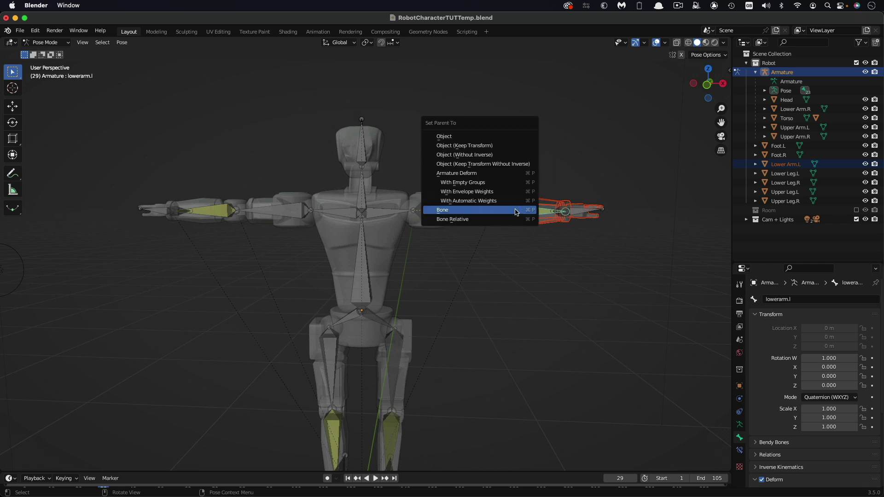
click(517, 211)
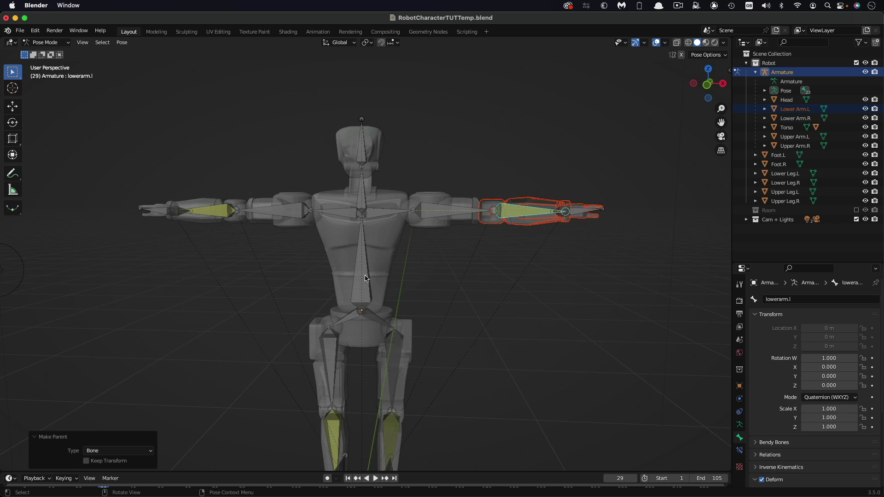
shift+scroll(414, 275, down, 10)
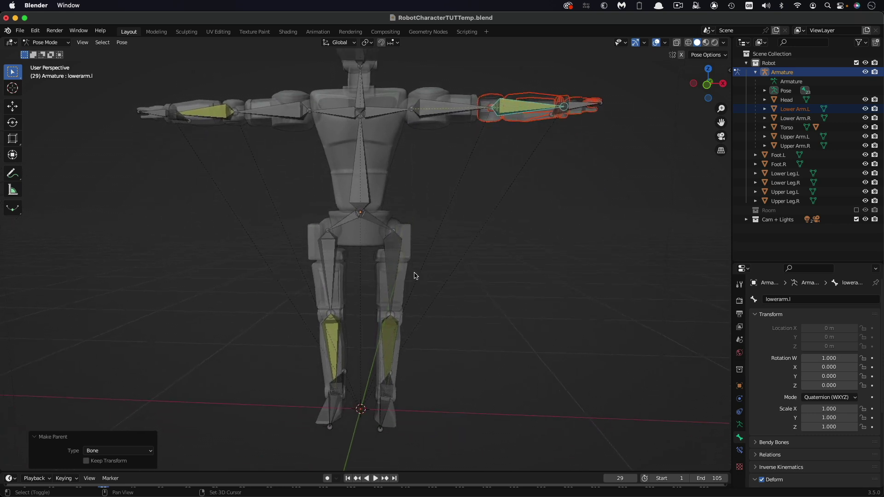
Step: Parent the Upper Leg.R mesh to the armature's thigh.r bone in Pose Mode, using the Bone parent type
key(ctrl+Tab)
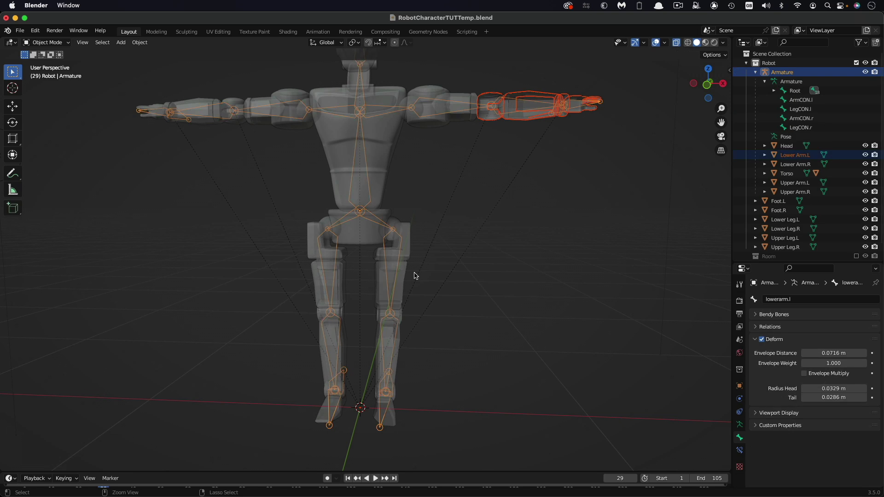
click(312, 234)
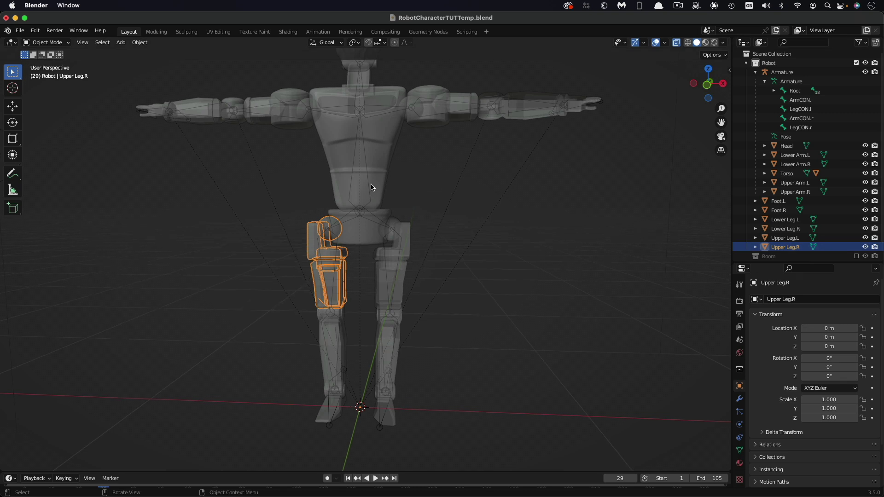
scroll(374, 191, down, 5)
shift+scroll(372, 190, up, 3)
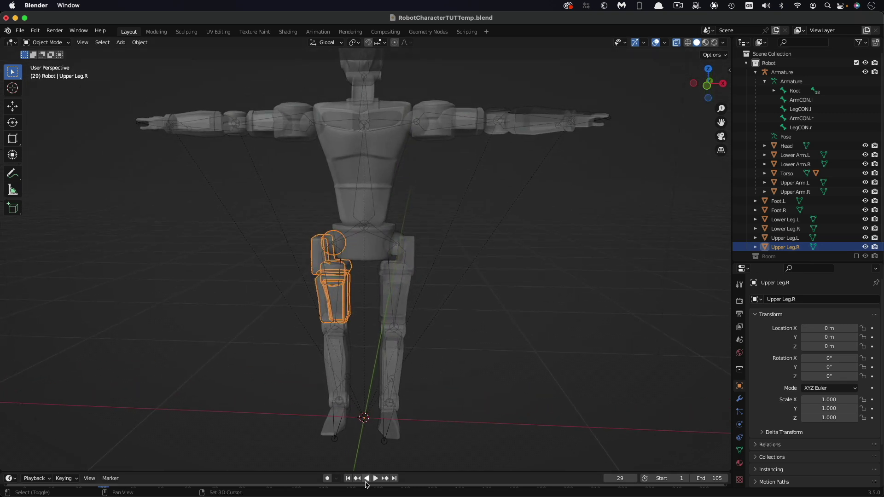
shift+click(336, 443)
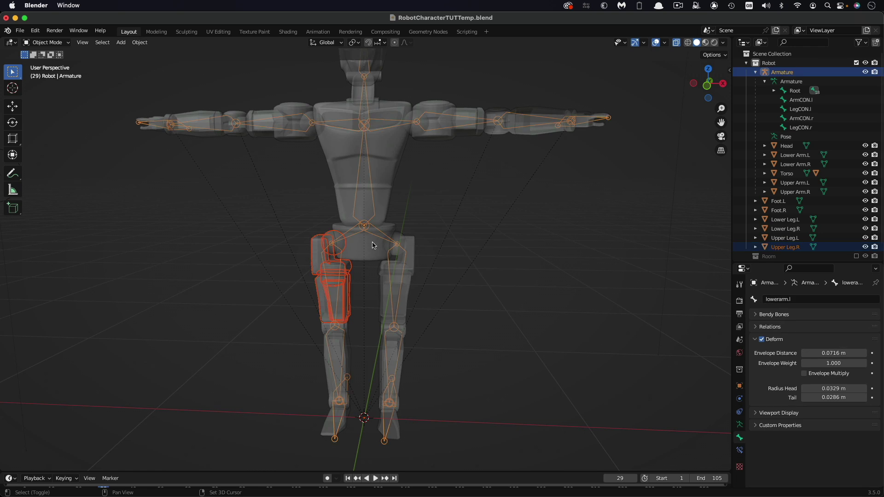
shift+scroll(373, 244, down, 5)
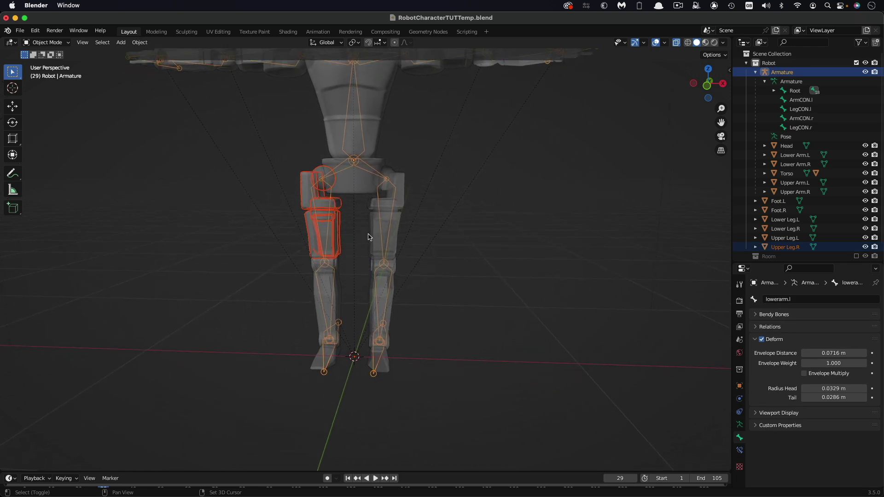
key(ctrl+Tab)
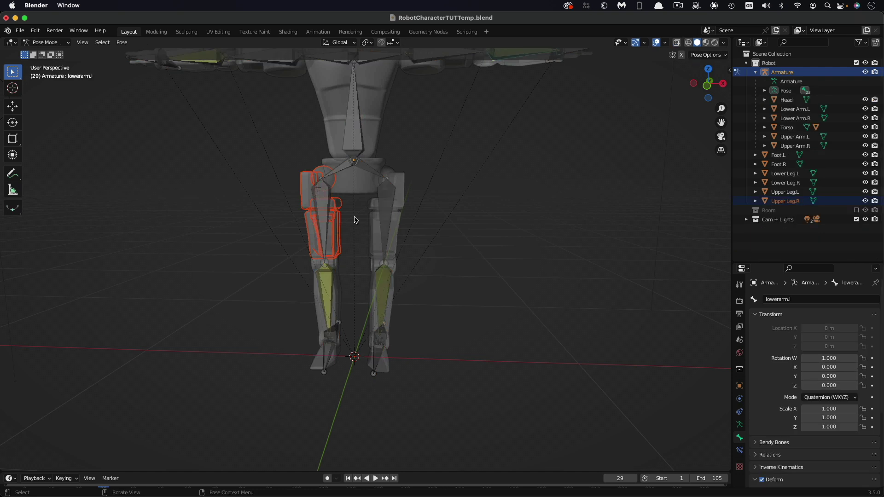
click(327, 201)
key(super+p)
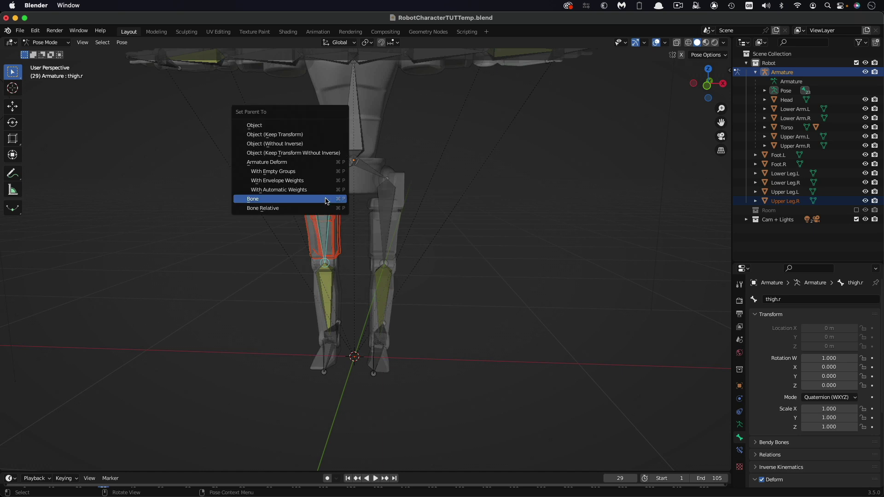
click(326, 202)
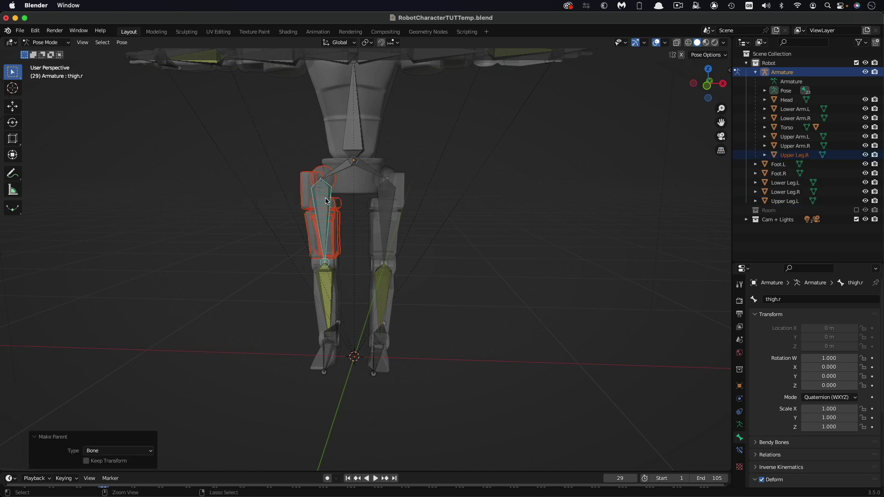
Step: Parent the Upper Leg.L mesh to the armature's thigh.l bone, using the Bone parent type
key(ctrl+Tab)
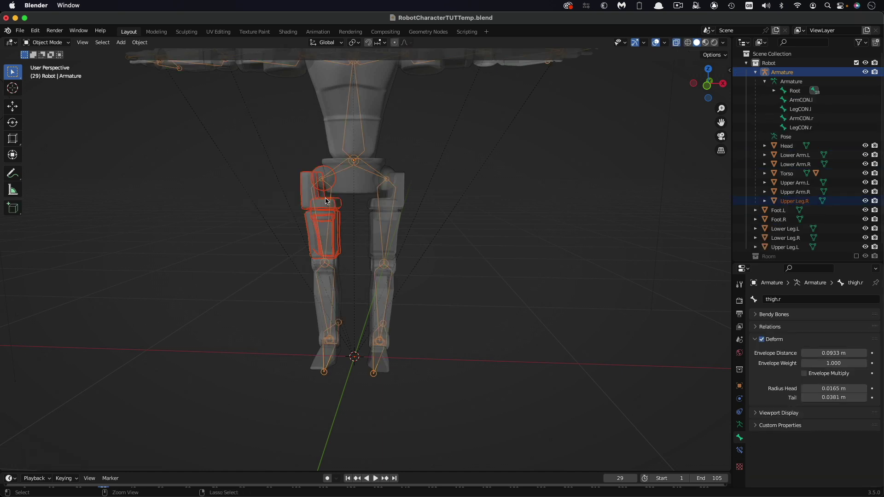
click(402, 185)
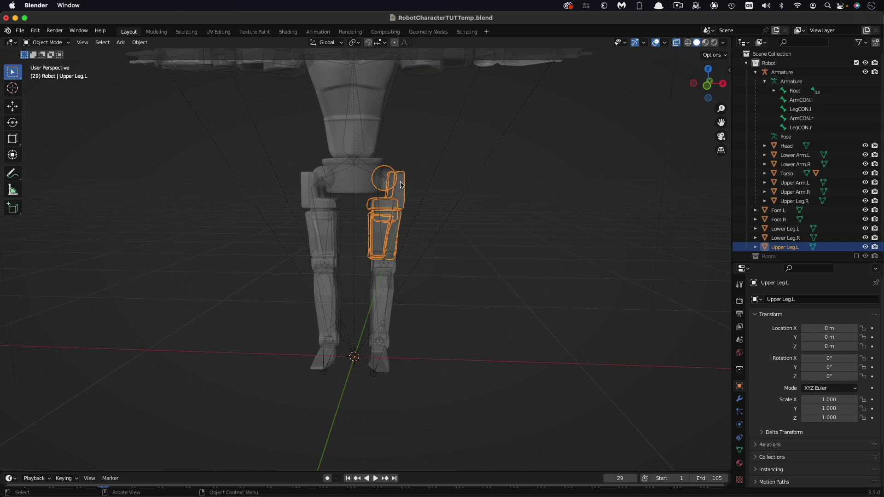
shift+click(374, 376)
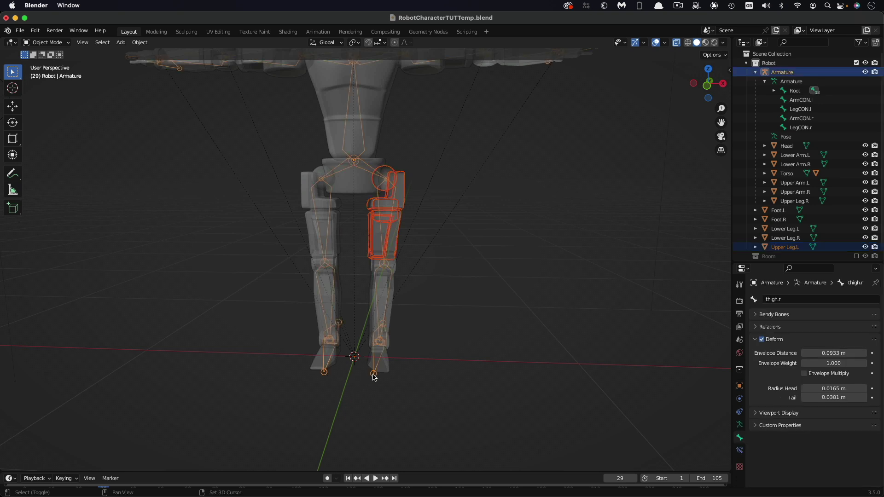
key(ctrl+Tab)
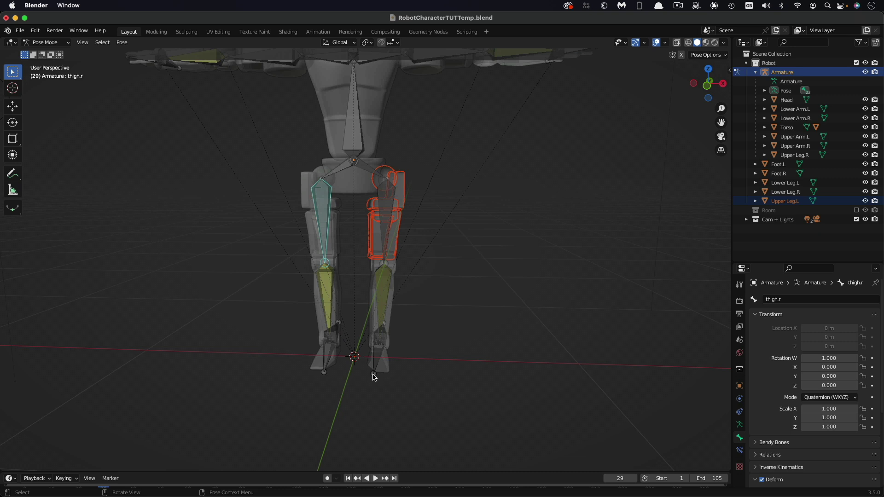
click(388, 205)
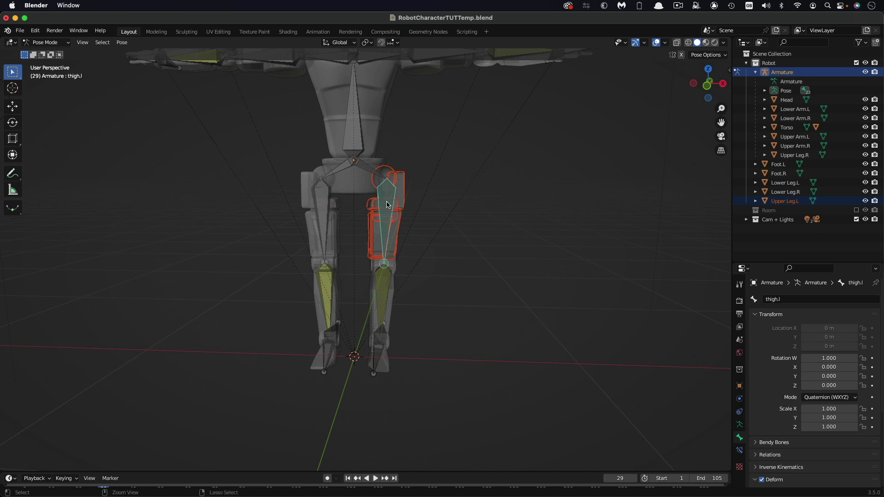
key(super+p)
click(388, 203)
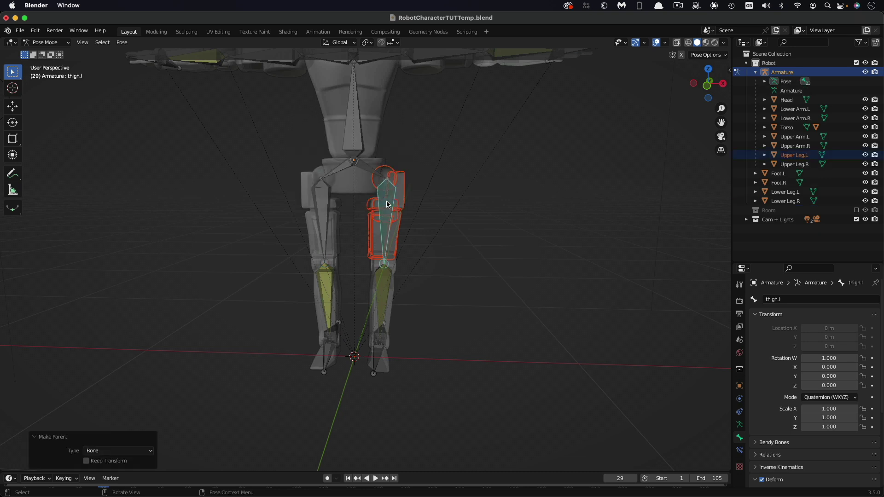
Step: Parent the Lower Leg.R mesh to the armature's shin.r bone, using the Bone parent type
key(ctrl+Tab)
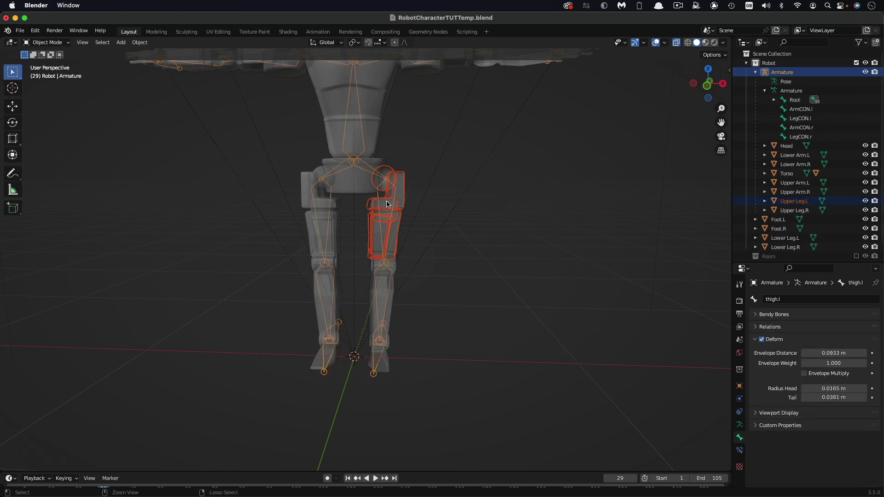
click(317, 314)
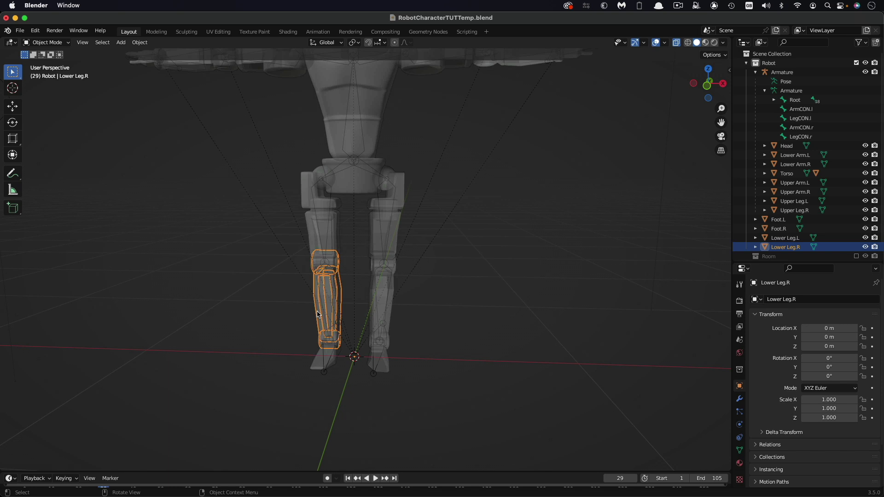
shift+click(325, 377)
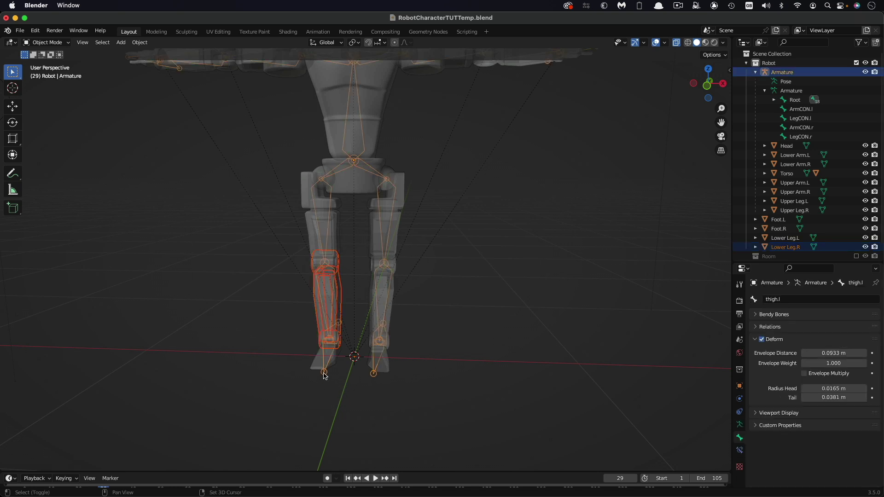
key(ctrl+Tab)
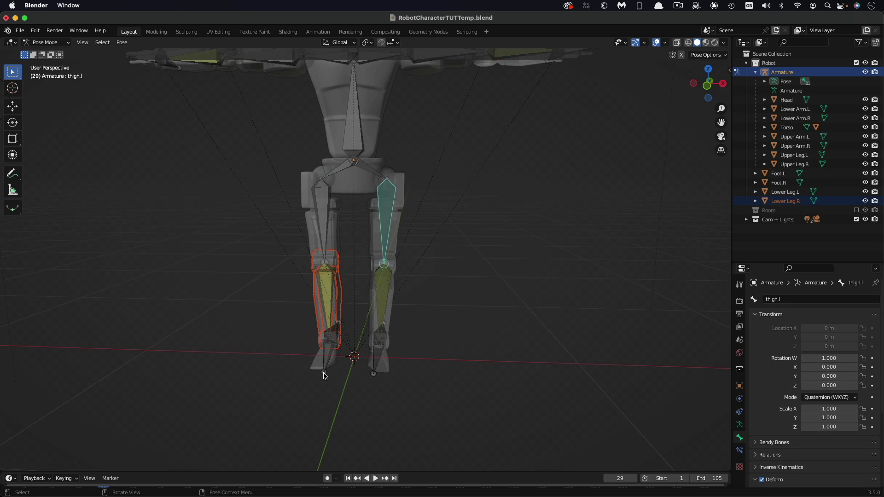
click(325, 286)
key(super+p)
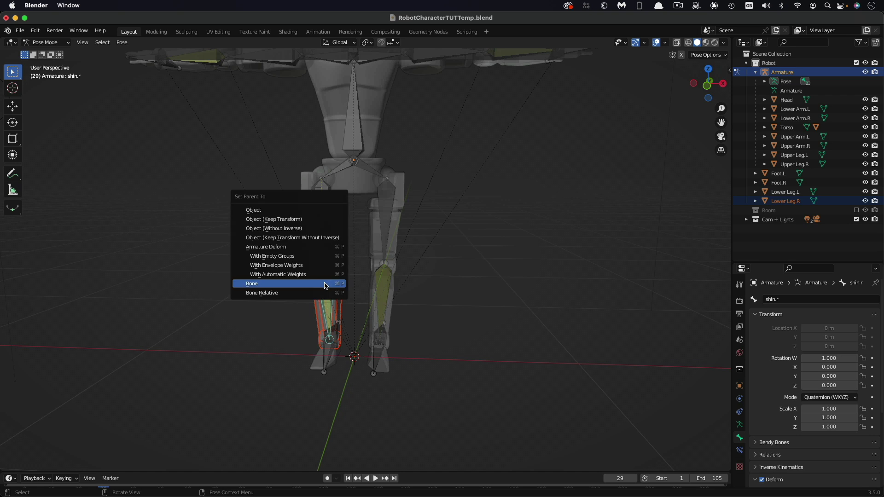
click(325, 284)
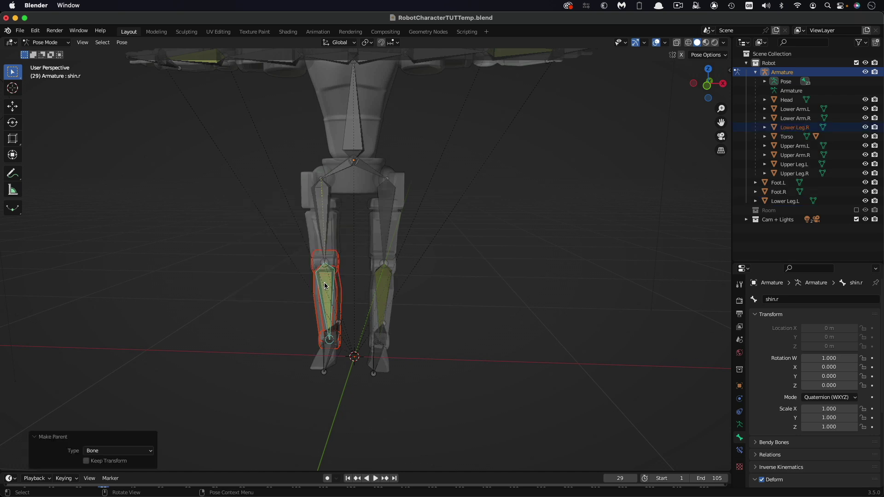
Step: Parent the Lower Leg.L mesh to the armature's shin.l bone, using the Bone parent type
key(ctrl+Tab)
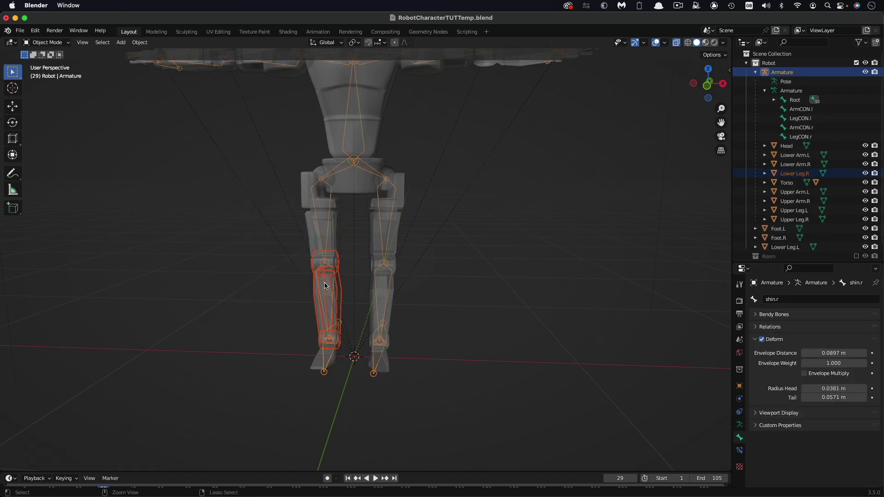
click(392, 311)
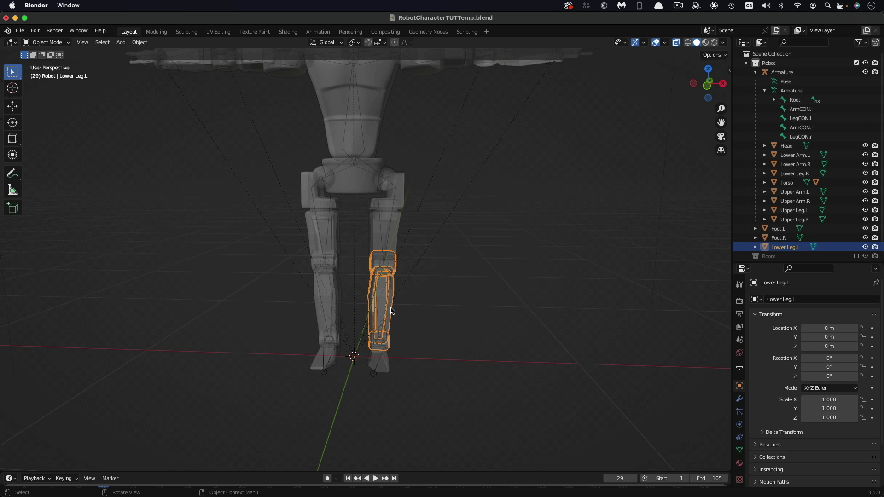
shift+click(374, 376)
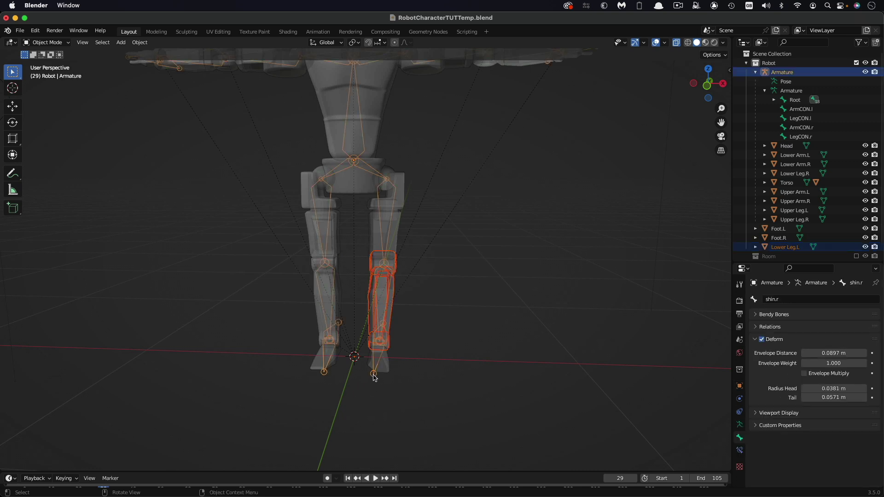
key(ctrl+Tab)
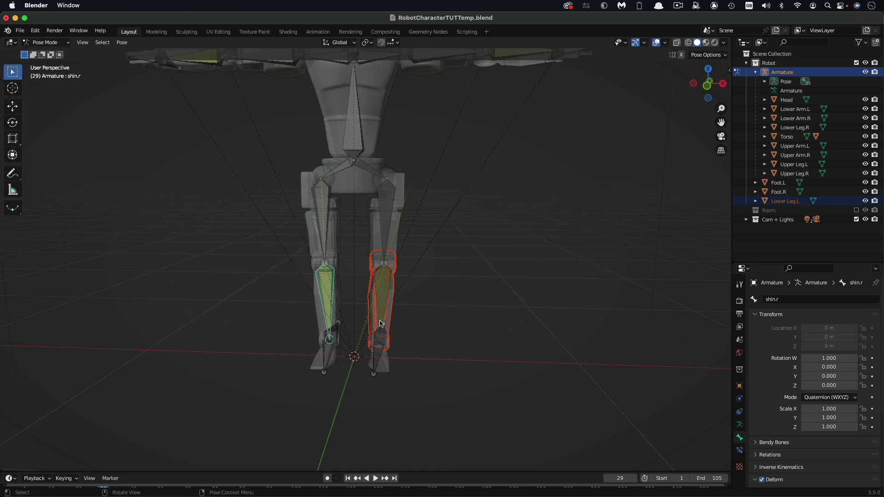
click(380, 300)
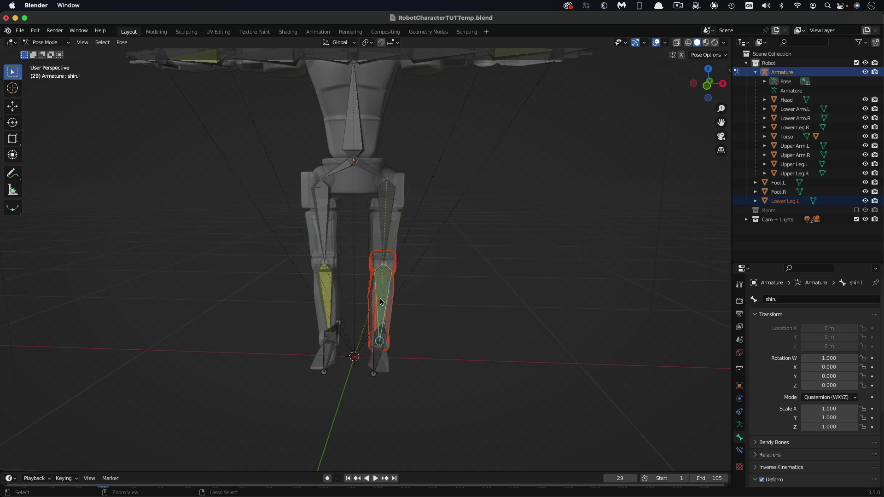
key(ctrl+p)
click(381, 302)
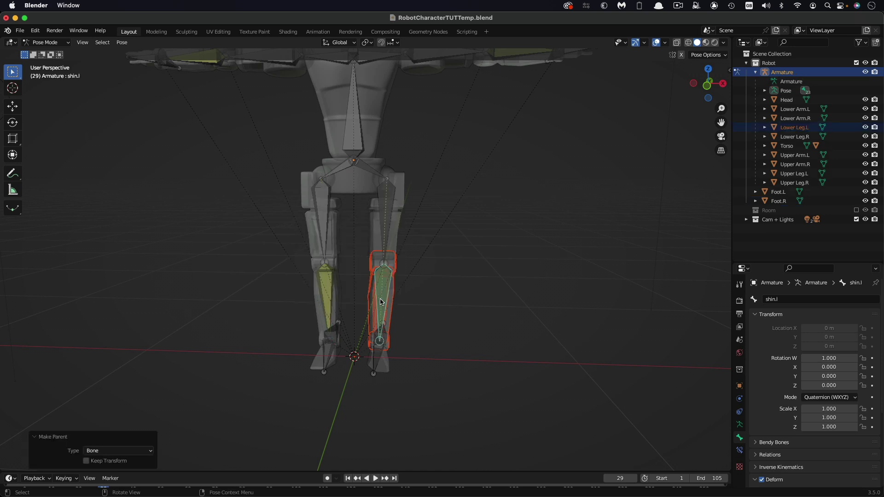
Step: Parent the Foot.R mesh to the armature's foot.r bone, using the Bone parent type
key(ctrl+Tab)
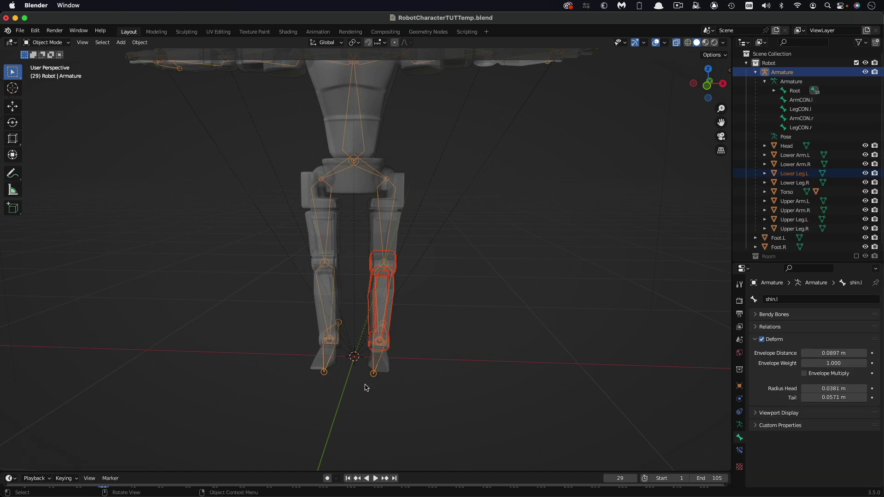
click(315, 367)
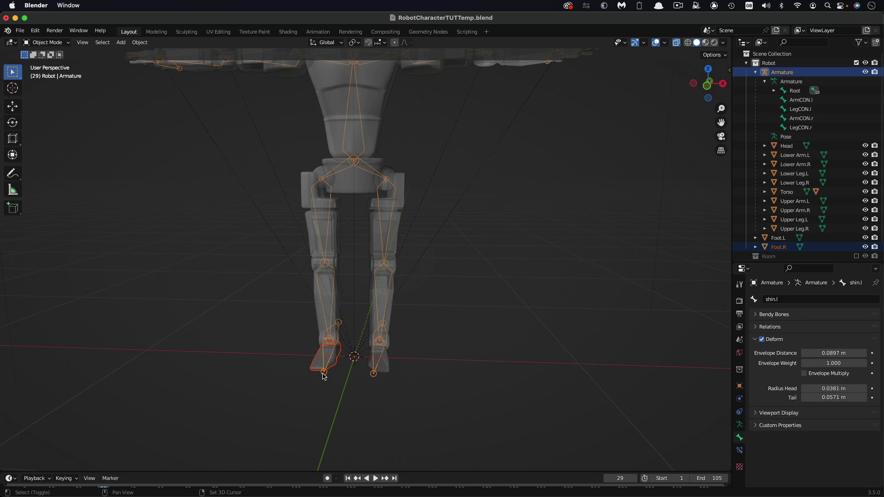
key(ctrl+Tab)
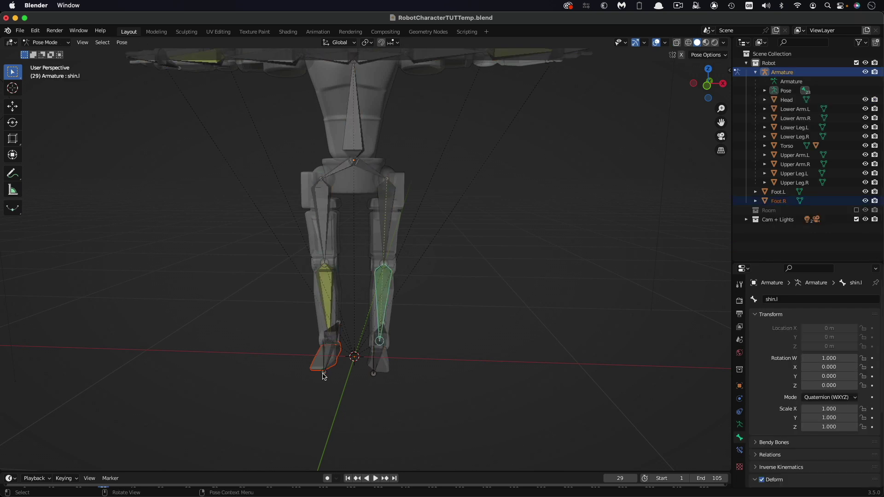
click(326, 359)
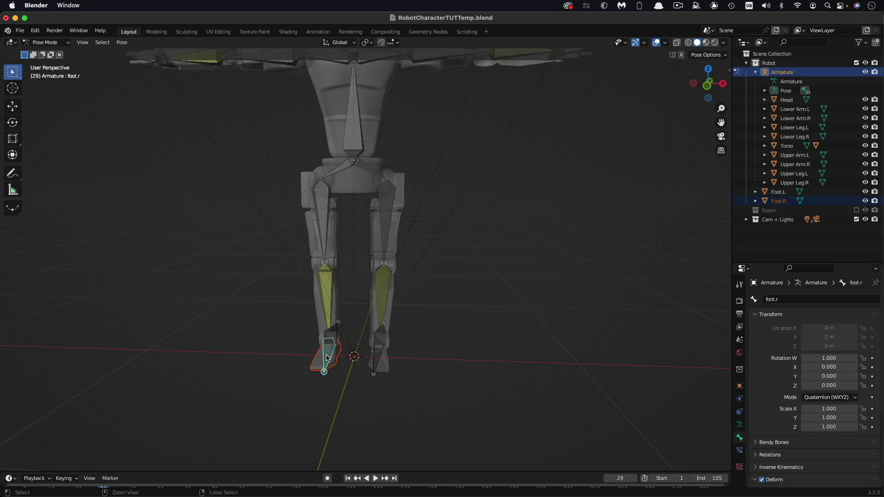
key(ctrl+p)
click(326, 358)
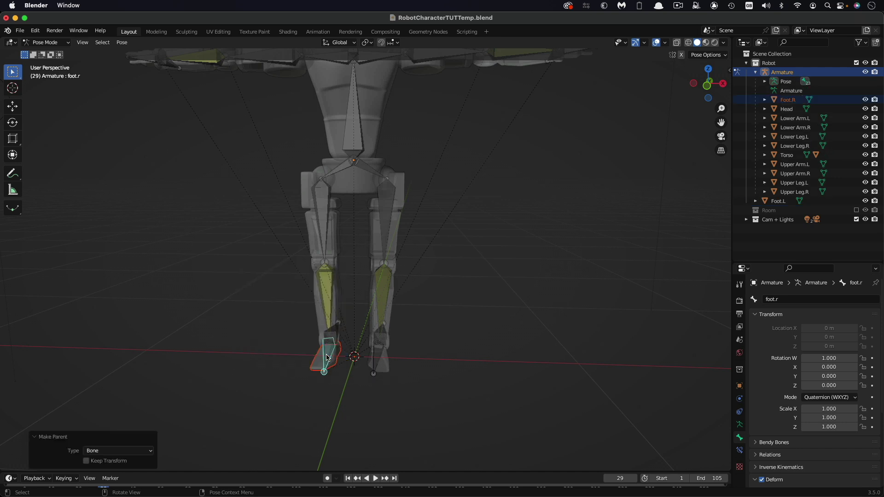
Step: Parent the Foot.L mesh to the armature's foot.l bone, using the Bone parent type
key(ctrl+Tab)
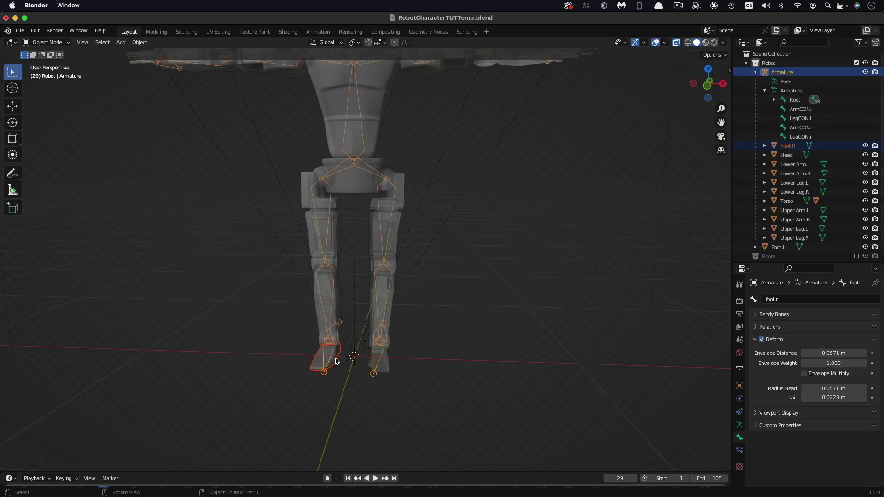
click(387, 367)
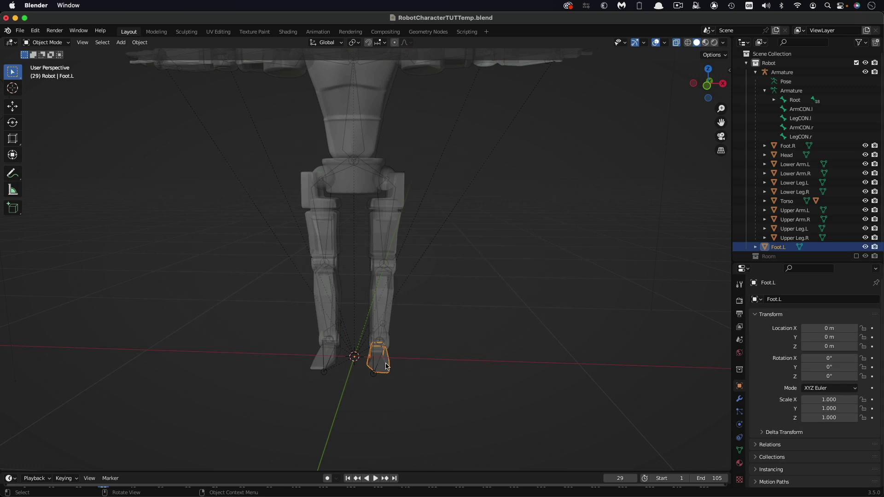
shift+click(375, 377)
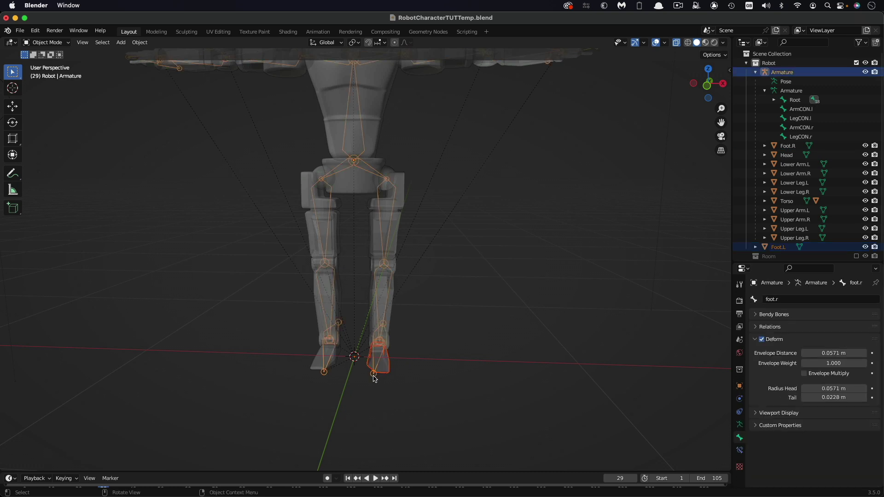
key(ctrl+Tab)
click(377, 363)
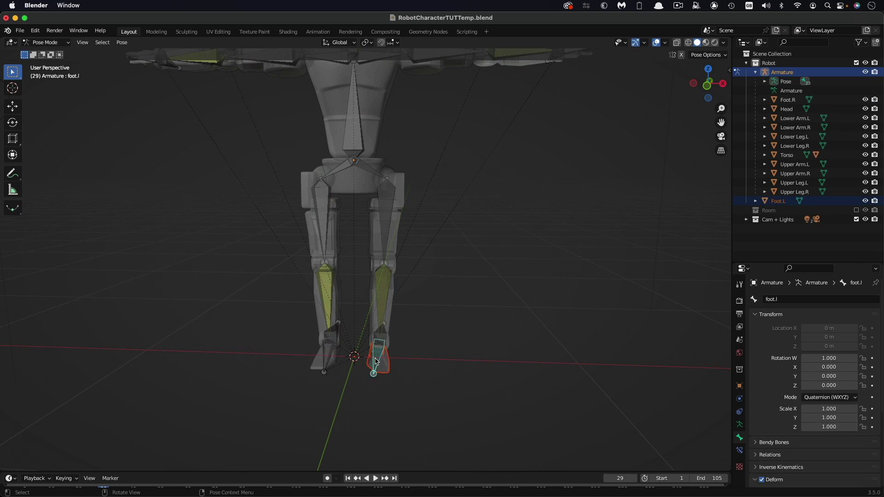
key(super+p)
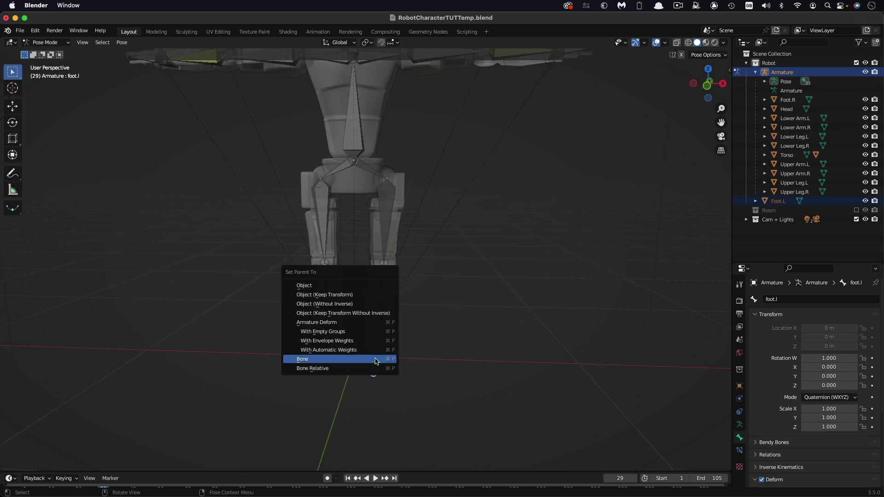
click(376, 359)
Step: Test the arm rig by trial-moving the ArmCON.l and ArmCON.r control bones, cancelling each move
middle_drag(479, 358, 472, 360)
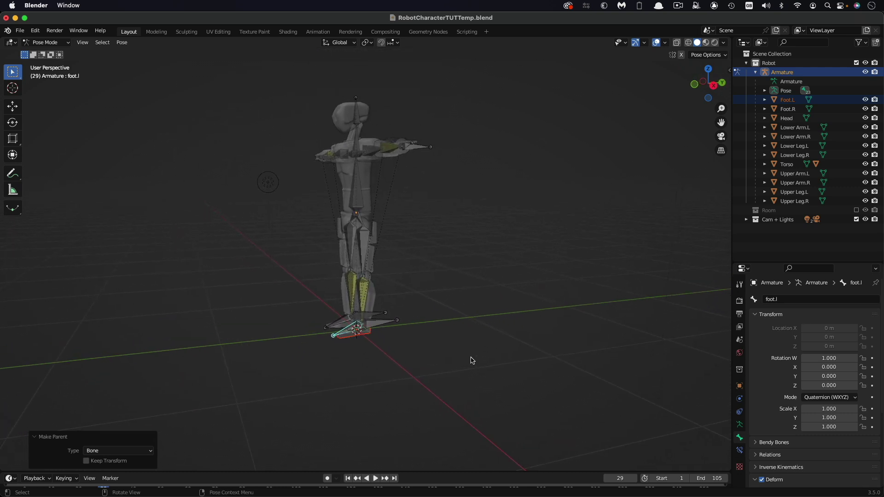
middle_drag(450, 189, 448, 192)
click(410, 204)
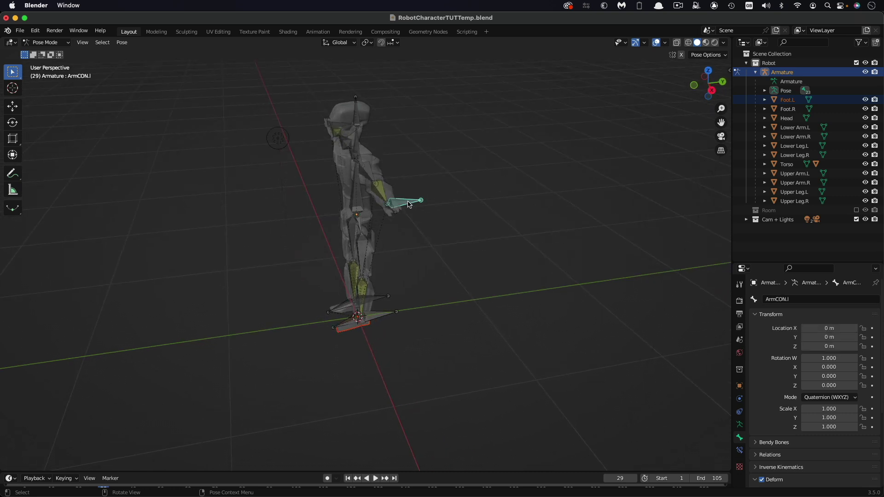
key(g)
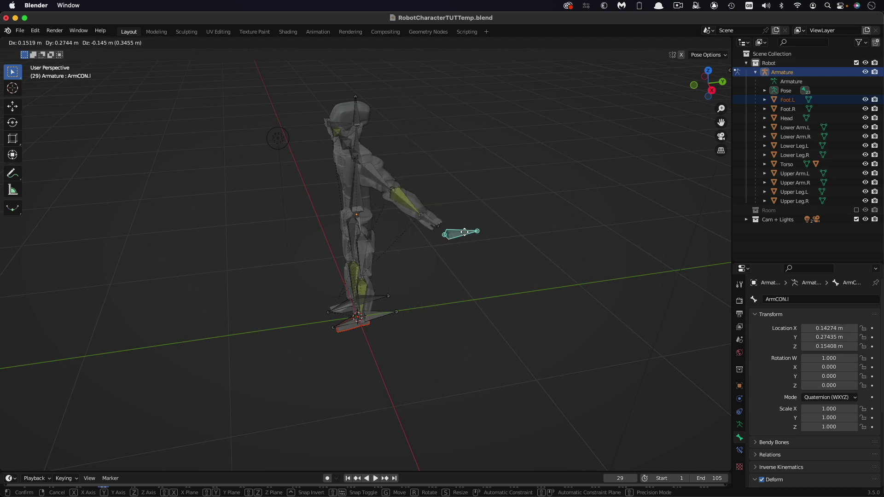
key(Escape)
scroll(450, 252, left, 5)
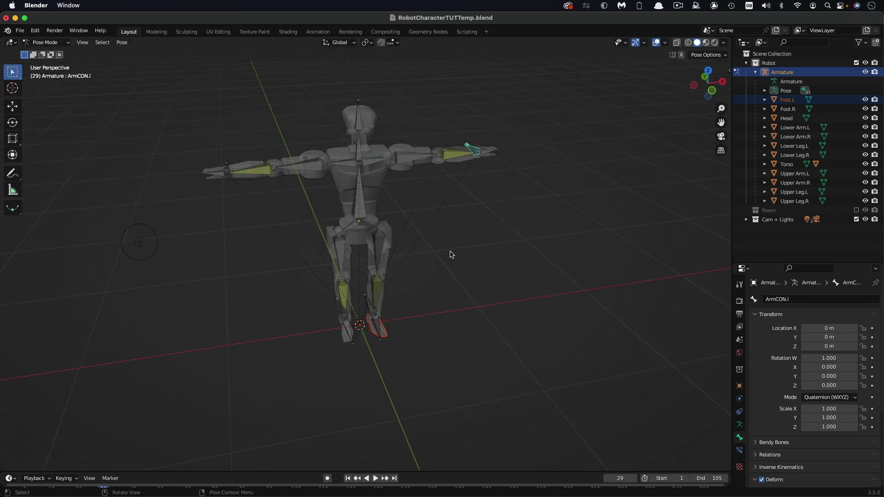
click(227, 166)
key(g)
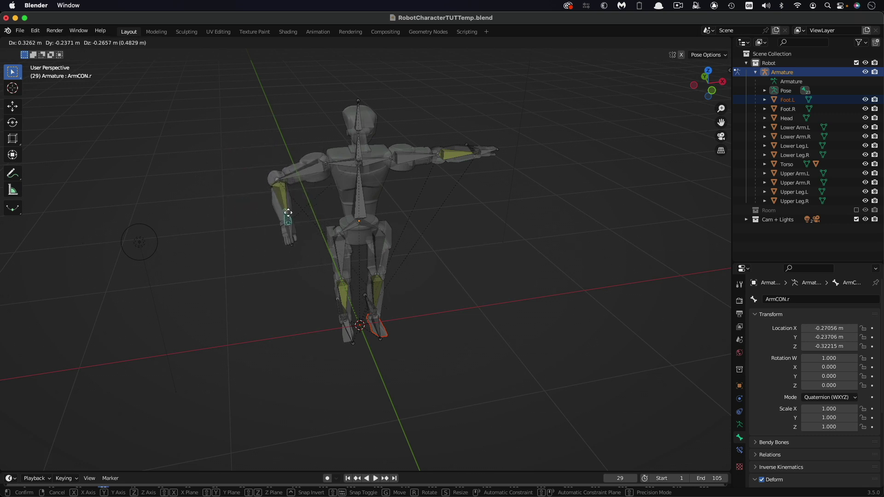
key(Escape)
Step: Trial-move the Root bone upward to test the whole body, and cancel the move
middle_drag(373, 207, 357, 185)
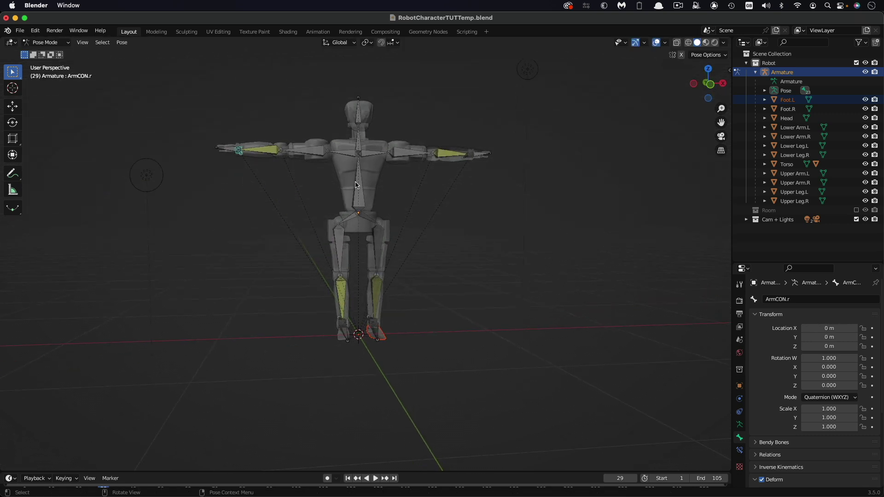
click(361, 190)
key(g)
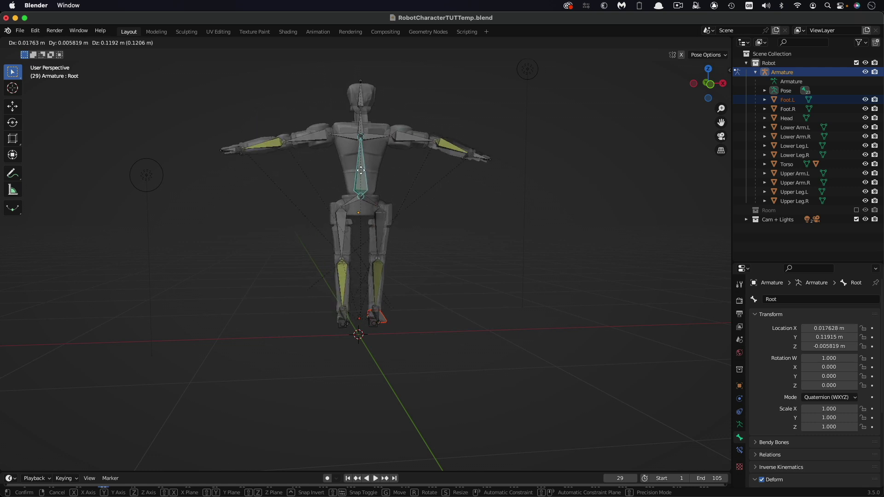
key(Escape)
Step: Test the left leg by moving the LegCON.l control bone, and clear its location to restore the rest pose
scroll(442, 266, right, 6)
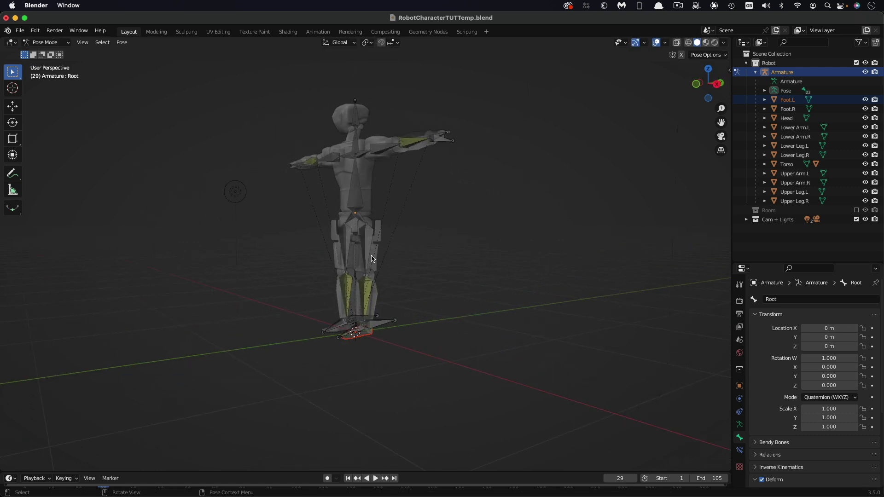
click(394, 331)
key(g)
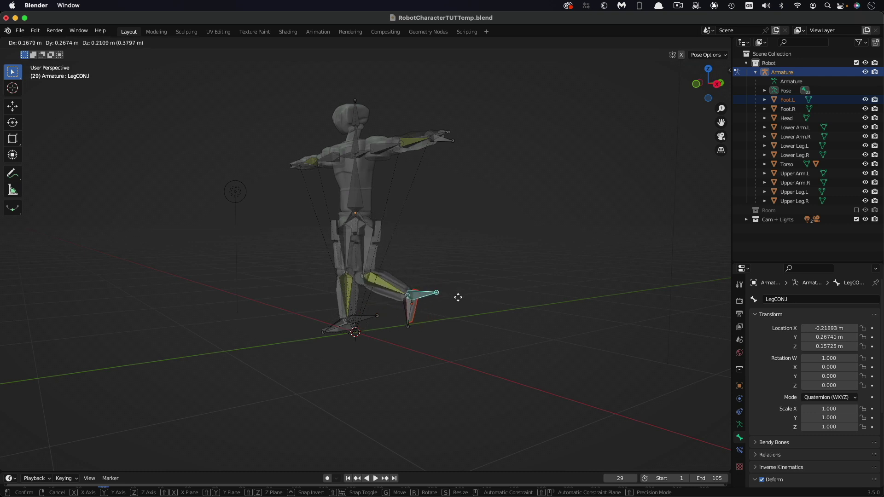
click(458, 292)
scroll(459, 292, right, 4)
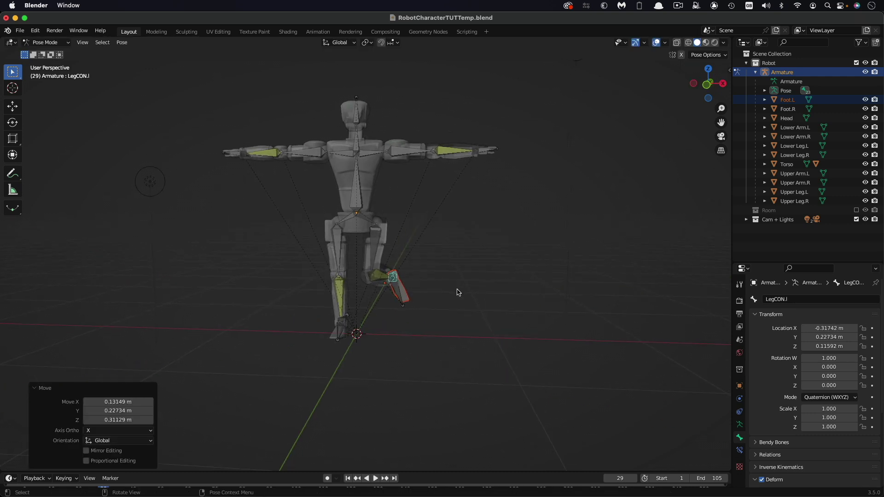
key(g)
click(388, 340)
key(alt+g)
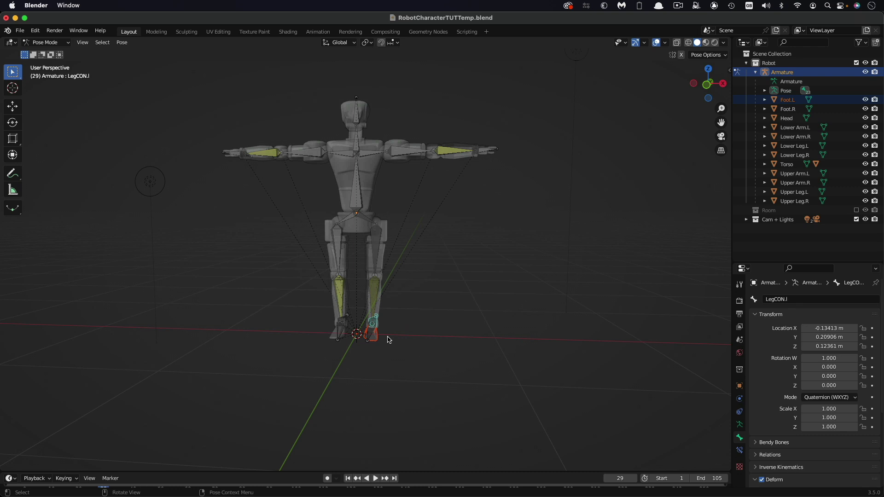
Step: Test the right leg by raising the LegCON.r control bone about 0.34 m
scroll(388, 340, right, 8)
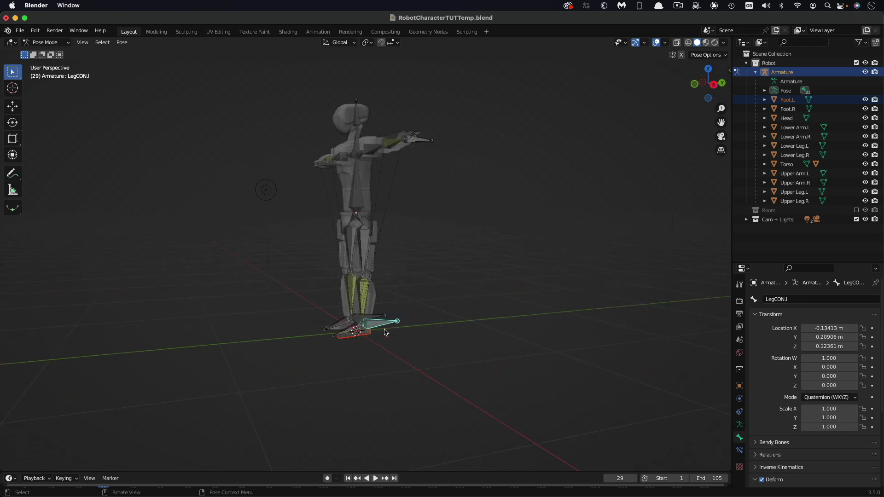
click(387, 317)
scroll(388, 316, left, 8)
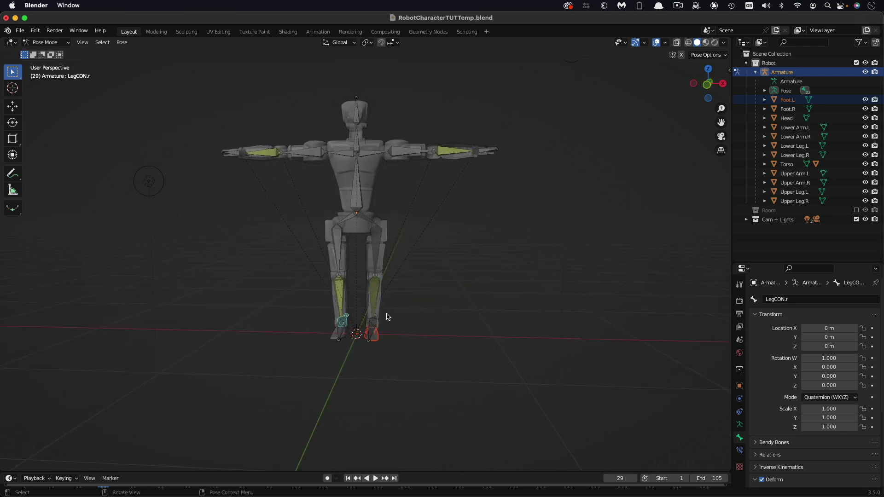
key(g)
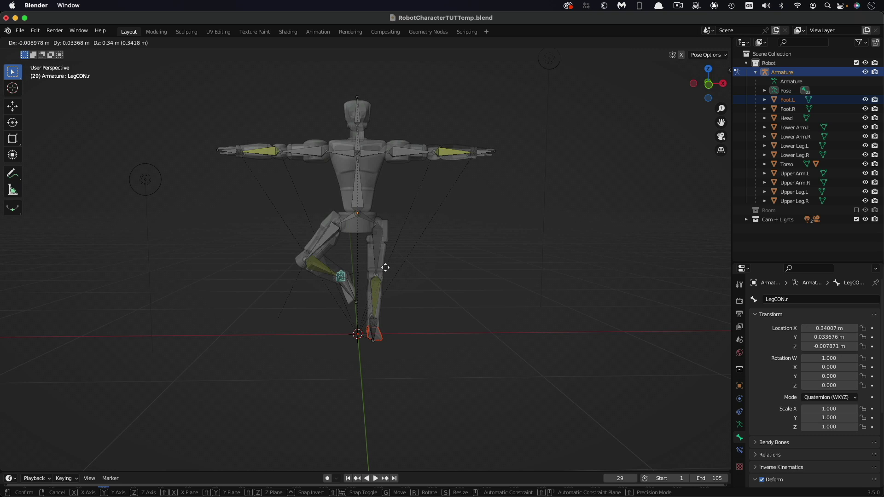
click(385, 268)
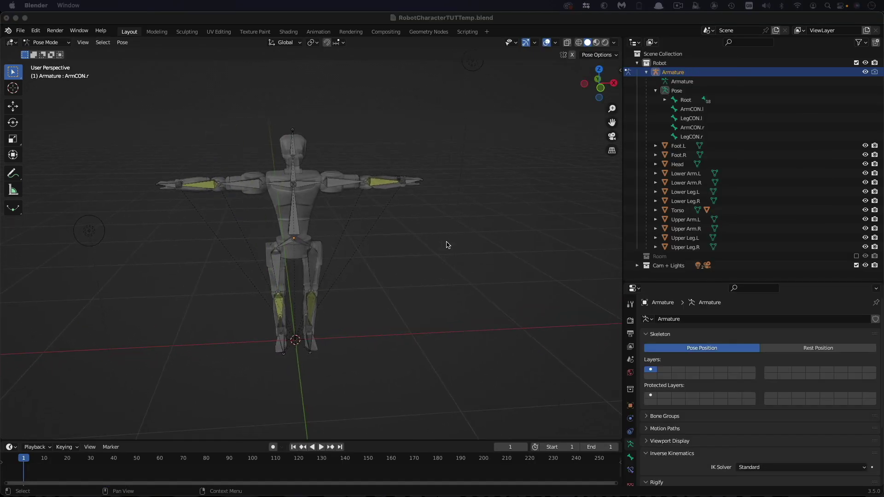
Step: Raise the left hand by moving ArmCON.l about -0.23, 0.07, 0.18 m, and insert a Location & Rotation keyframe at frame 1
scroll(446, 245, right, 2)
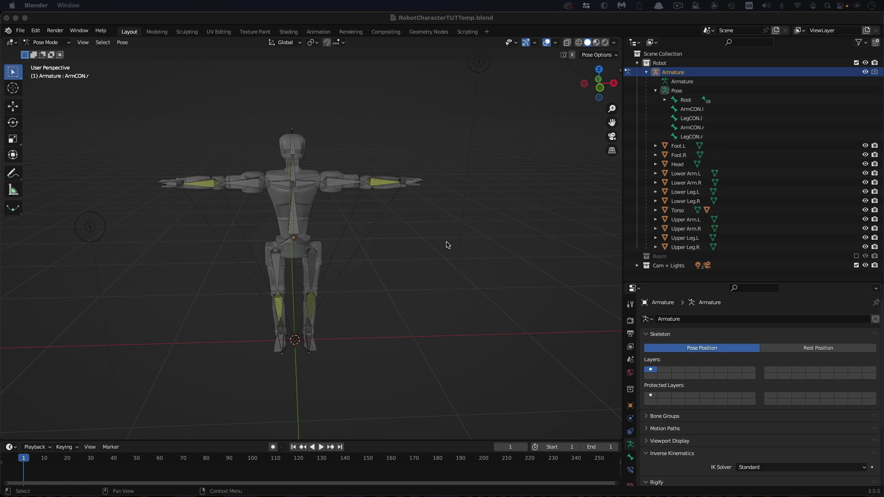
click(695, 109)
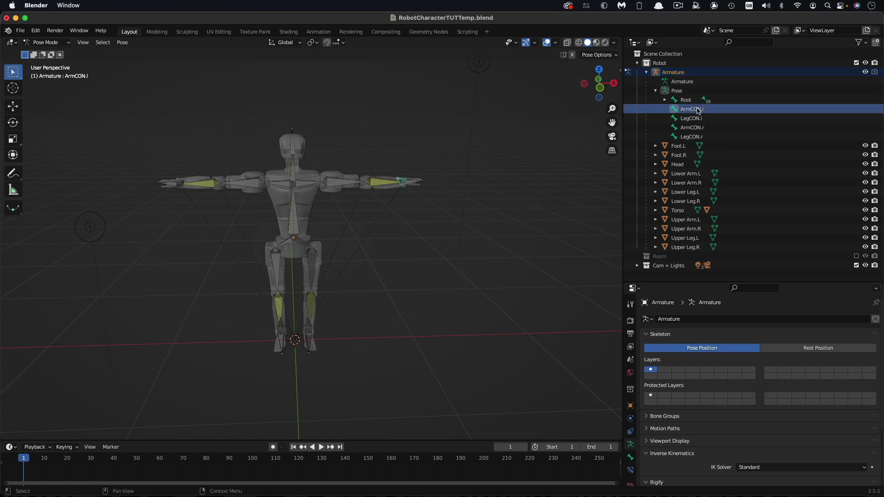
key(g)
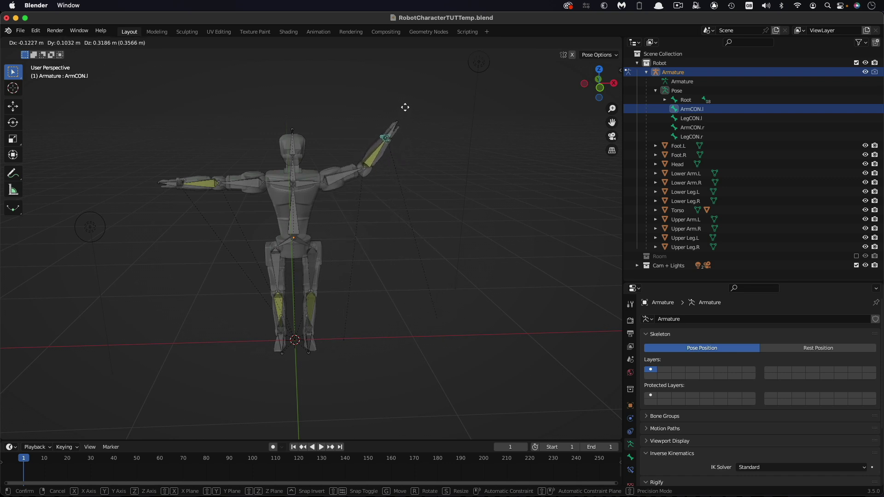
click(392, 126)
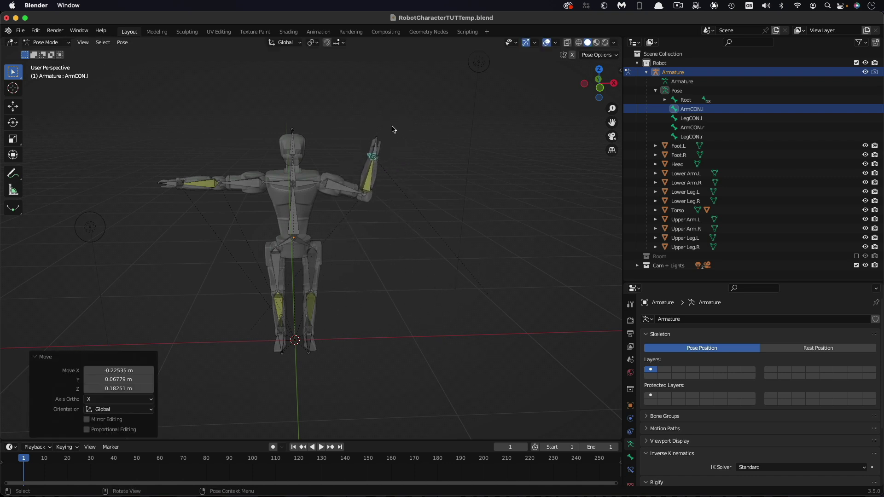
scroll(491, 188, left, 5)
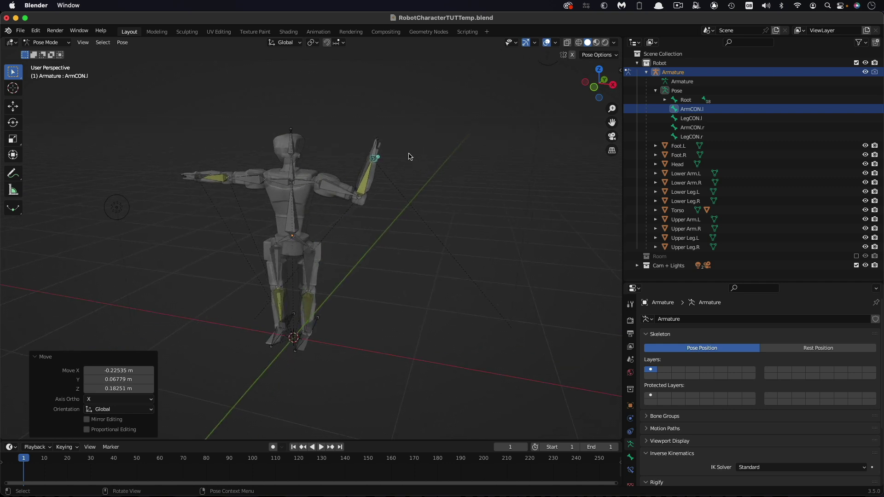
key(i)
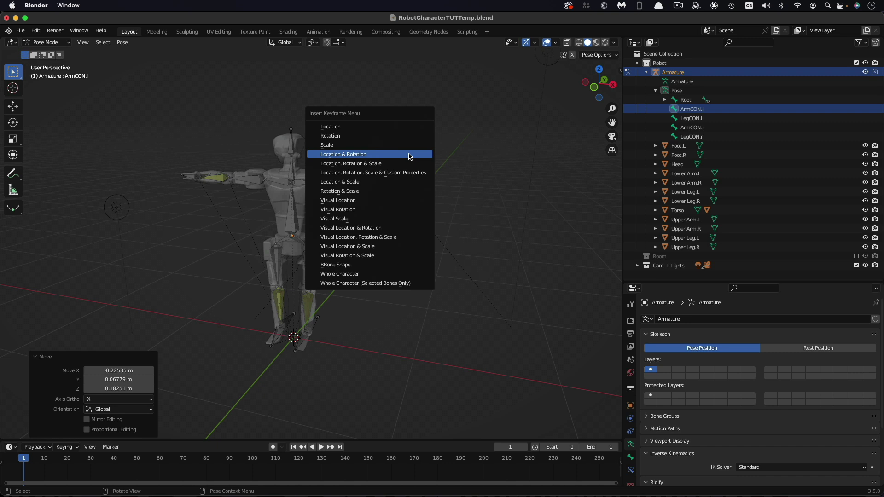
click(409, 156)
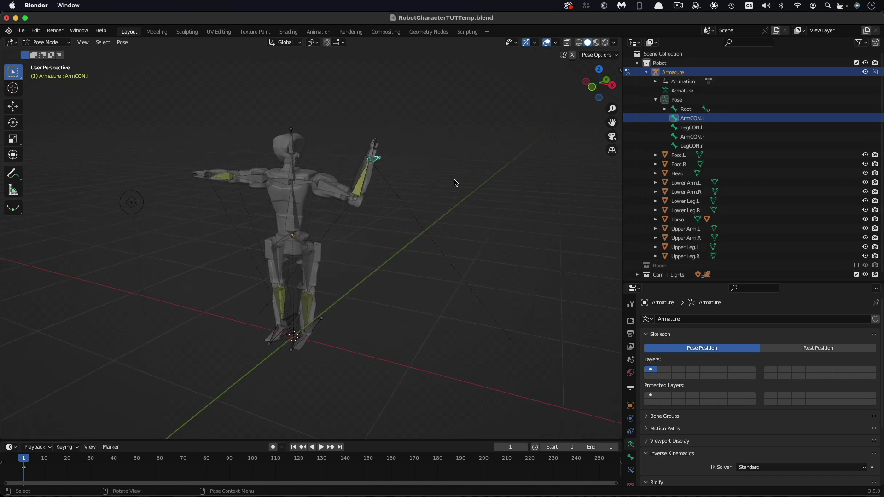
Step: At frame 20, move ArmCON.l about -0.19, -0.28, -0.25 m to bring the left hand before the torso, and insert a keyframe
middle_drag(455, 182, 158, 427)
click(69, 463)
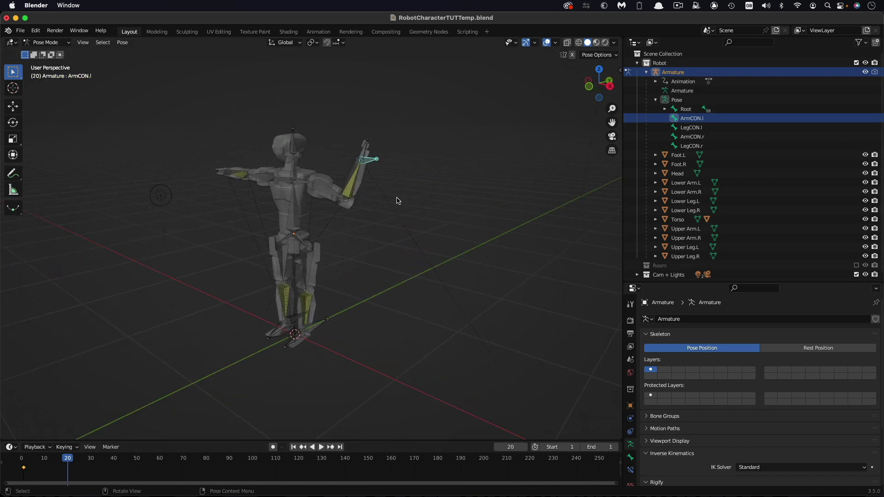
key(g)
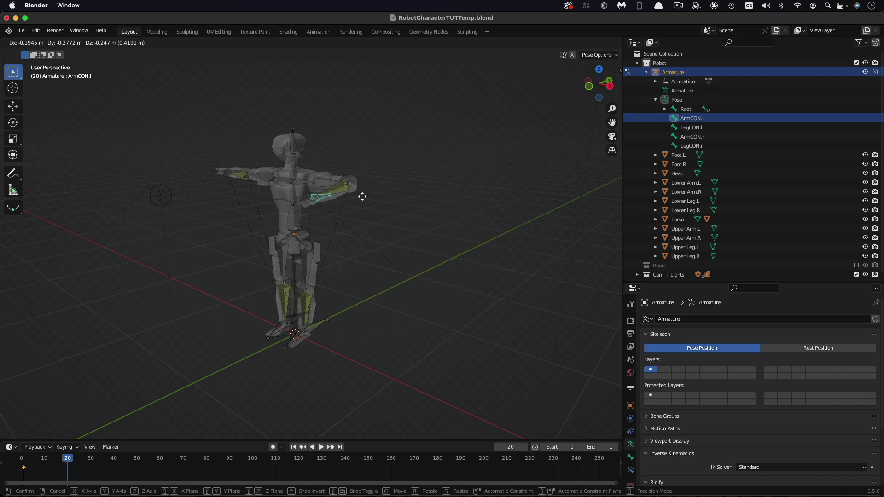
click(363, 197)
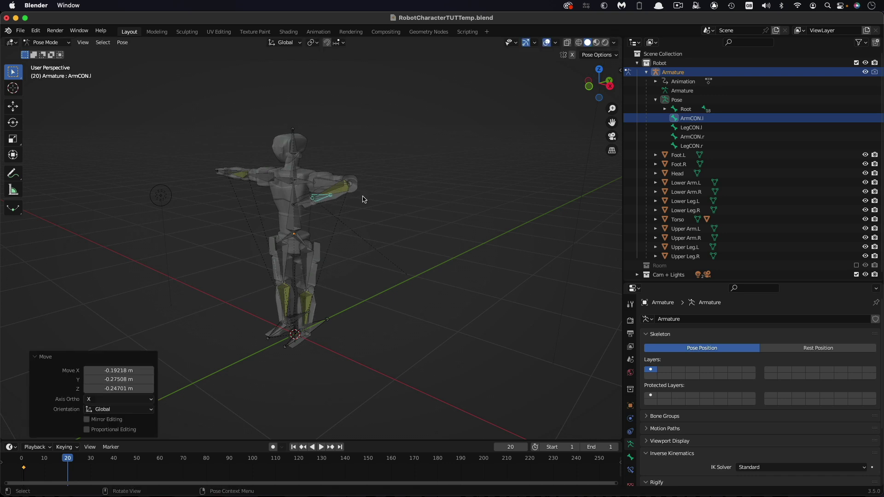
key(i)
click(363, 200)
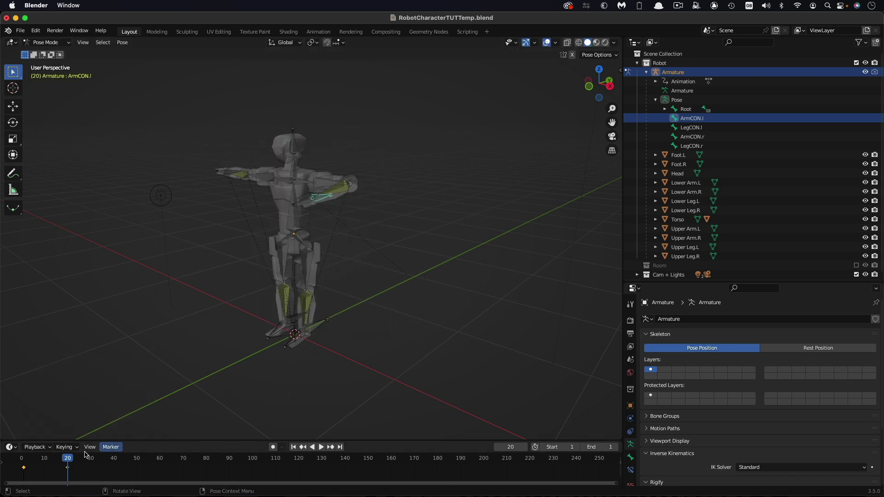
Step: Scrub the timeline to frame 9 to preview the arm motion, and try rotating the head bone
drag(67, 460, 42, 464)
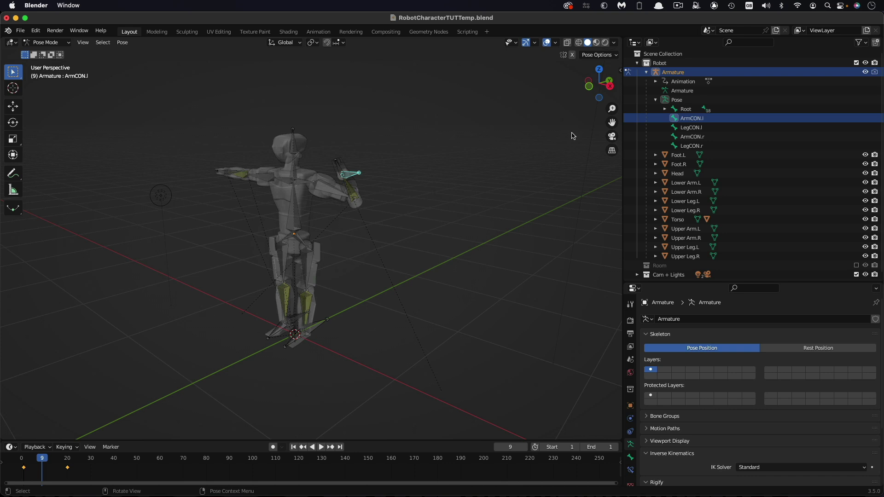
click(295, 135)
key(r)
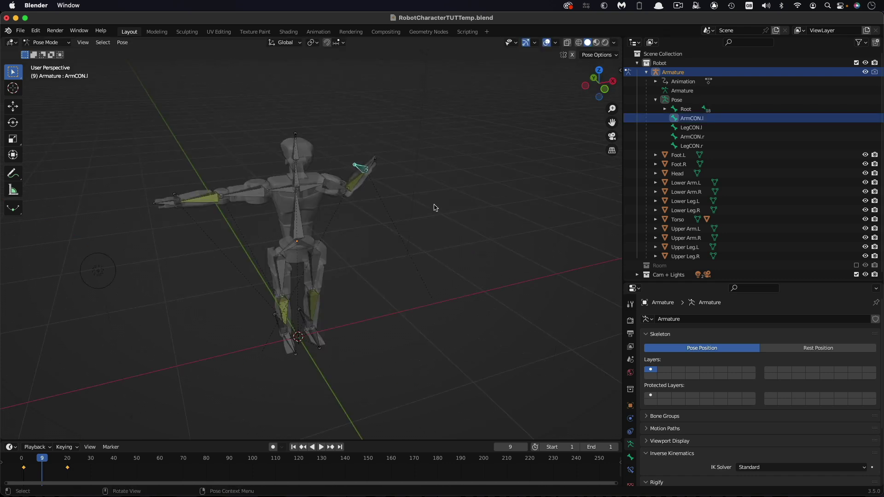
Step: Clear the location of ArmCON.l, and undo the test pose and its keyframes
key(alt+g)
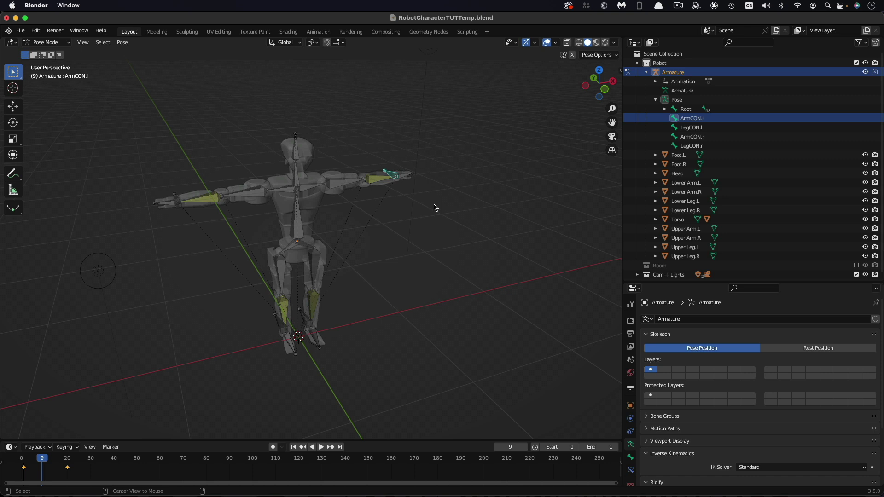
key(ctrl+z)
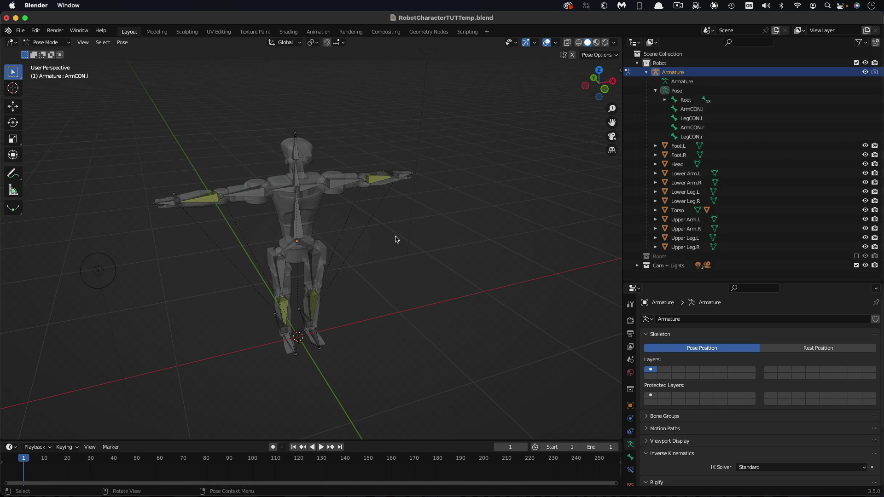
Step: In Edit Mode, shift the right elbow joint at the end of upperarm.r about 0.029 m backward along Y
scroll(396, 239, up, 4)
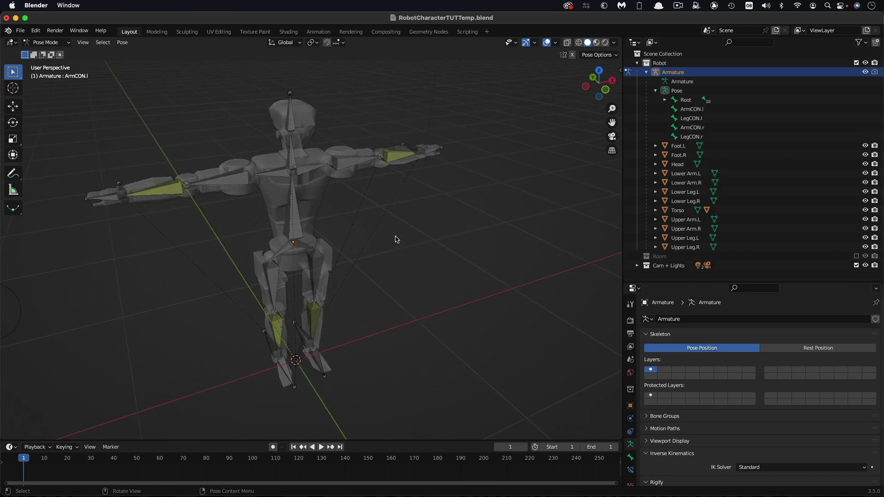
shift+scroll(396, 239, up, 3)
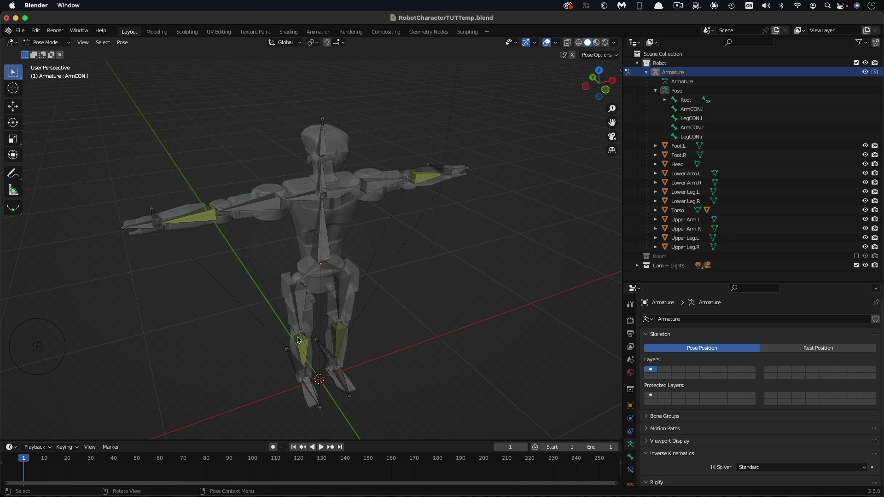
click(67, 42)
click(46, 62)
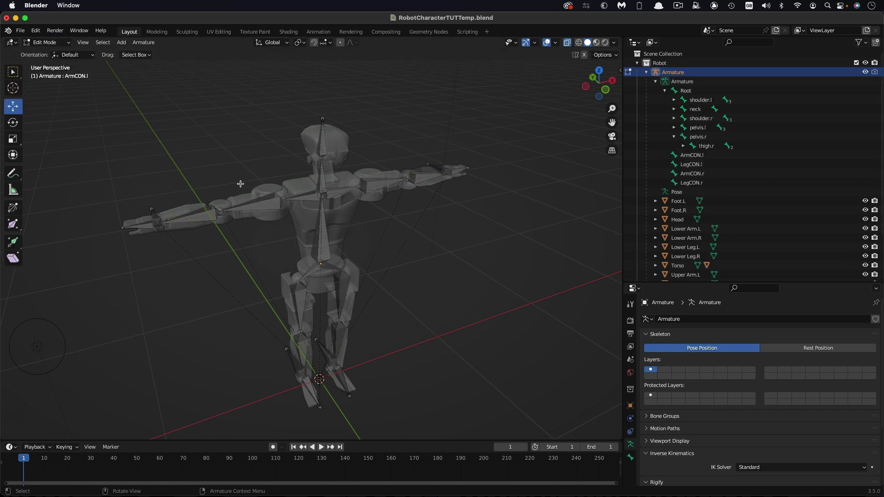
key(KP_7)
scroll(241, 304, up, 4)
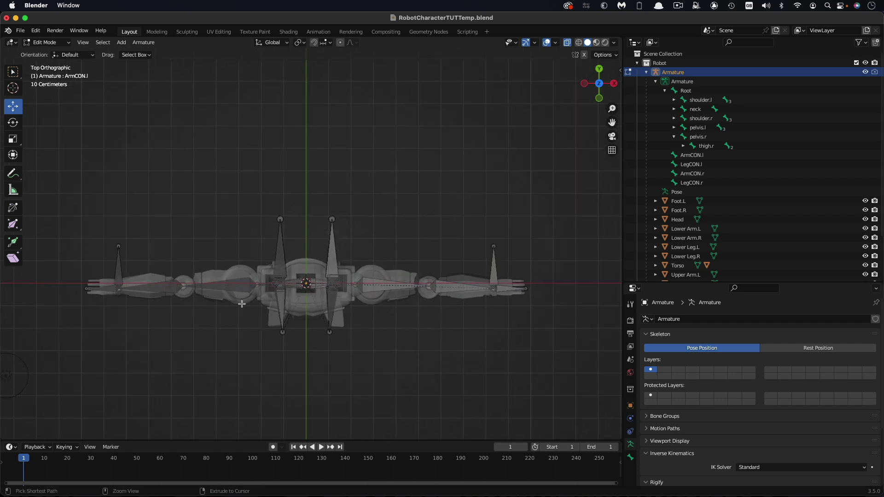
shift+scroll(182, 309, down, 5)
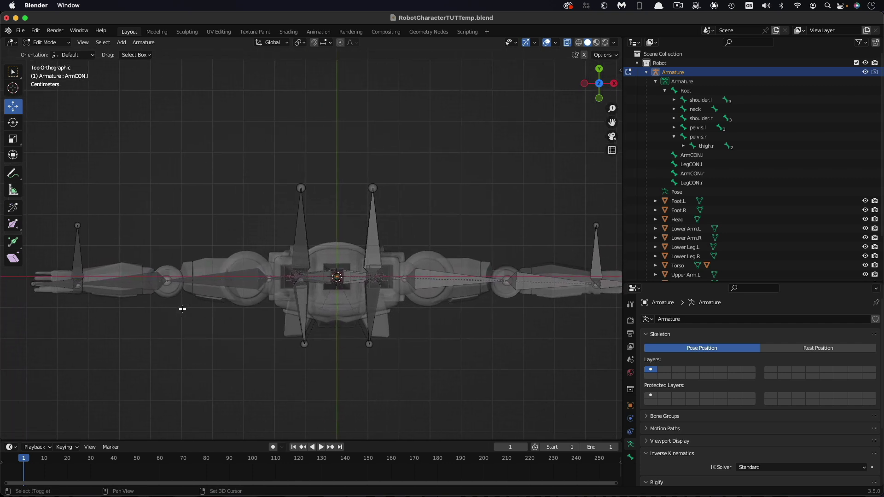
scroll(182, 309, up, 3)
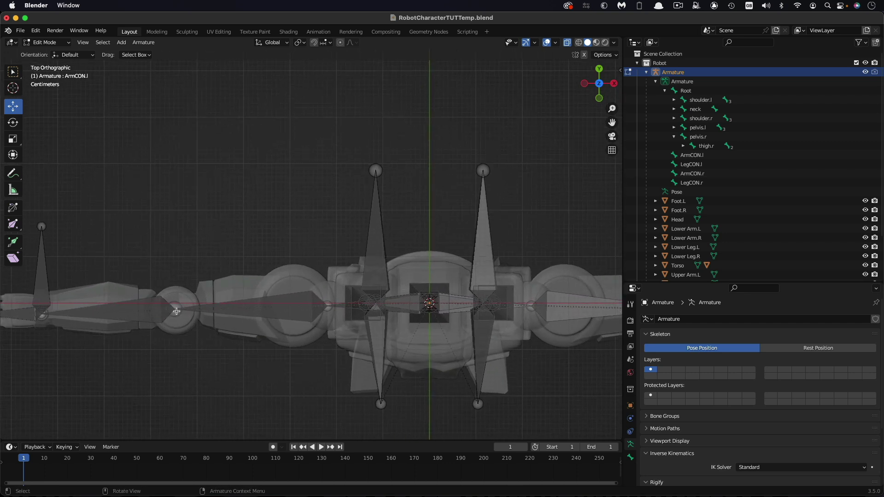
click(175, 305)
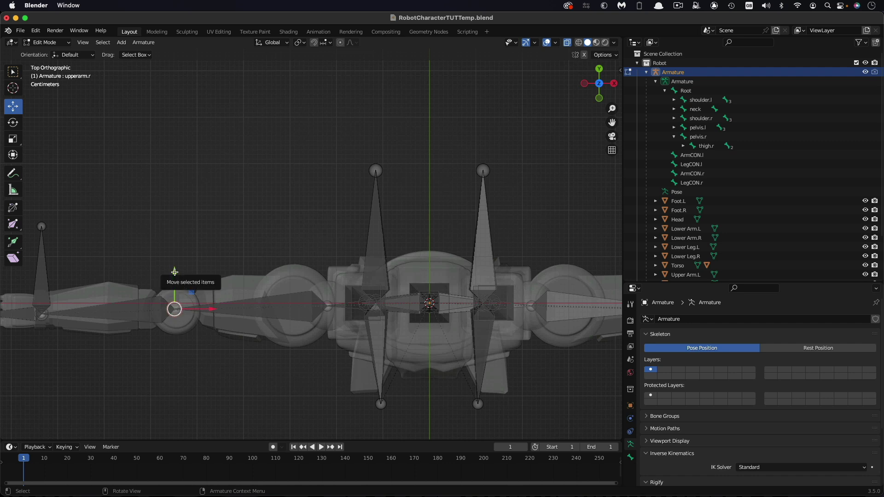
drag(174, 277, 175, 259)
drag(174, 257, 173, 257)
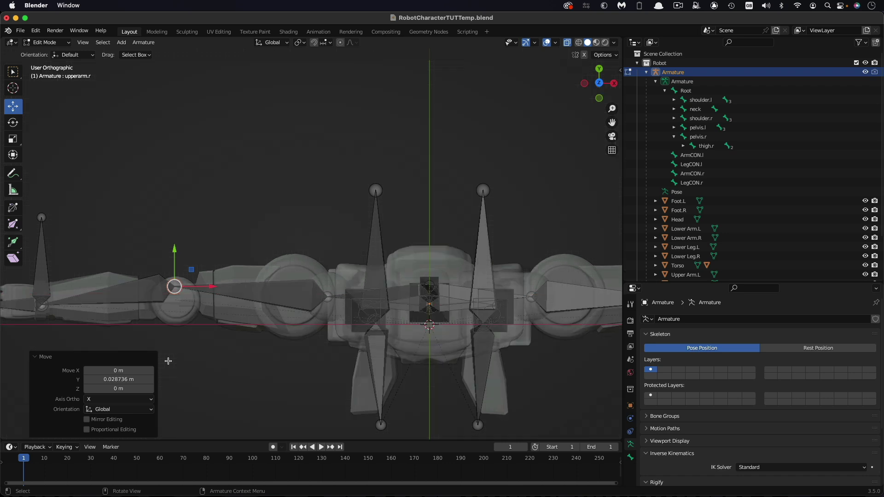
Step: Raise the right elbow joint slightly along Z, and return the armature to Pose Mode
key(KP_1)
shift+scroll(175, 109, up, 3)
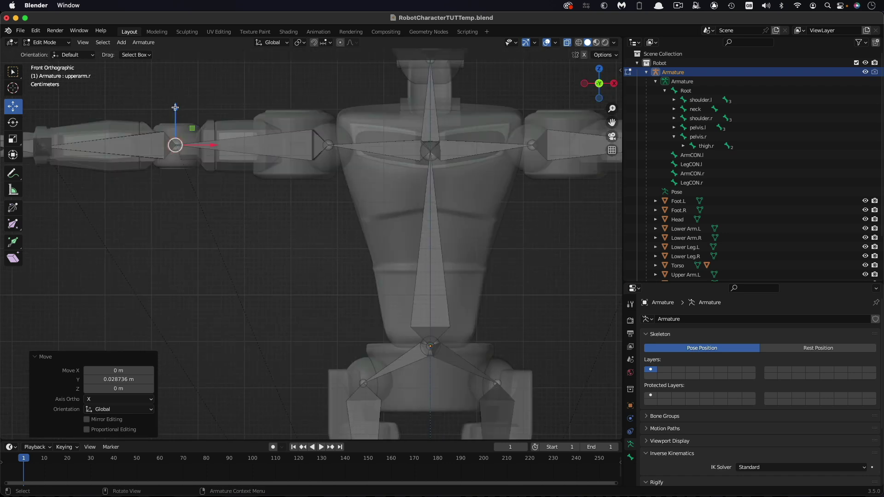
drag(175, 109, 174, 96)
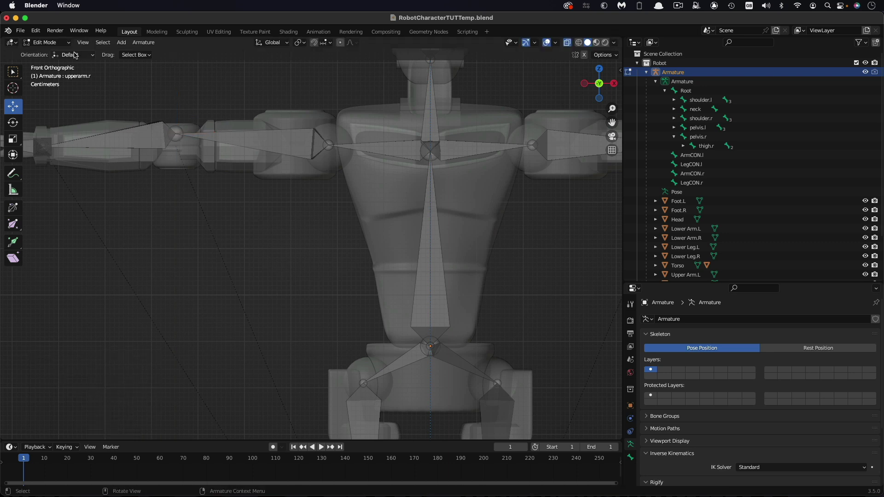
click(63, 42)
click(51, 73)
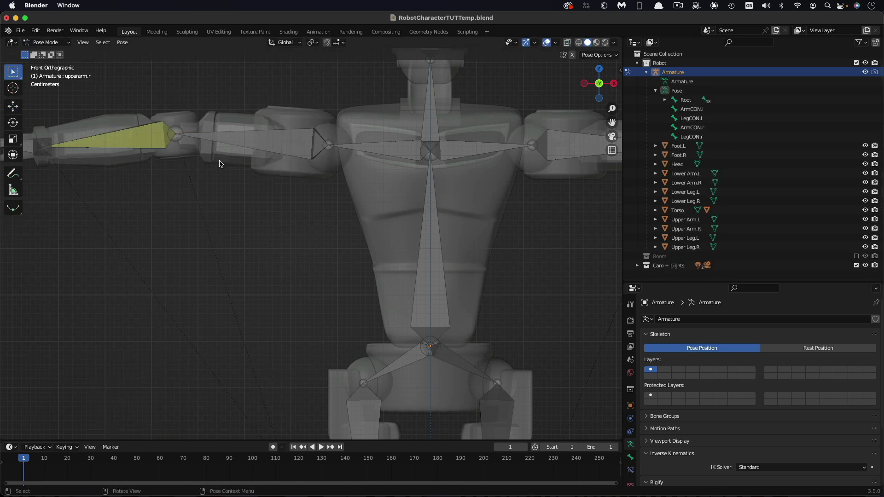
Step: Test the right elbow's bend by moving ArmCON.r about 0.056, -0.122, -0.025 m
scroll(220, 164, up, 5)
ctrl+scroll(219, 164, up, 6)
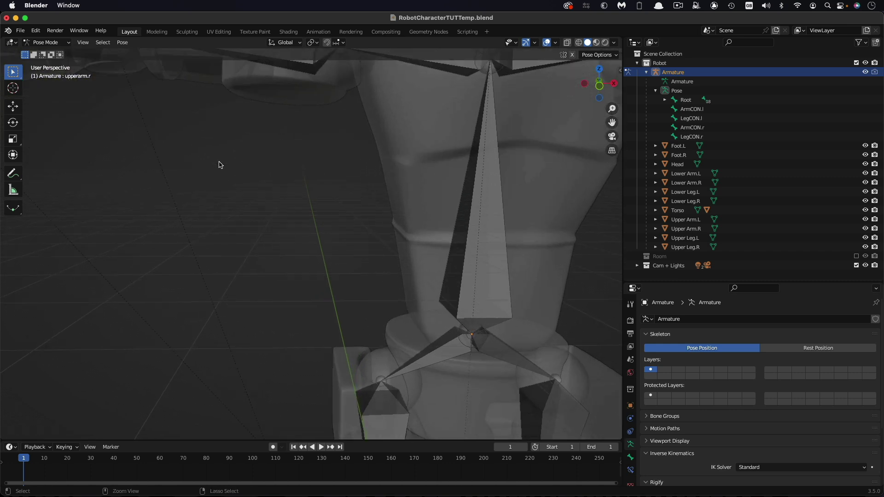
ctrl+scroll(220, 164, down, 10)
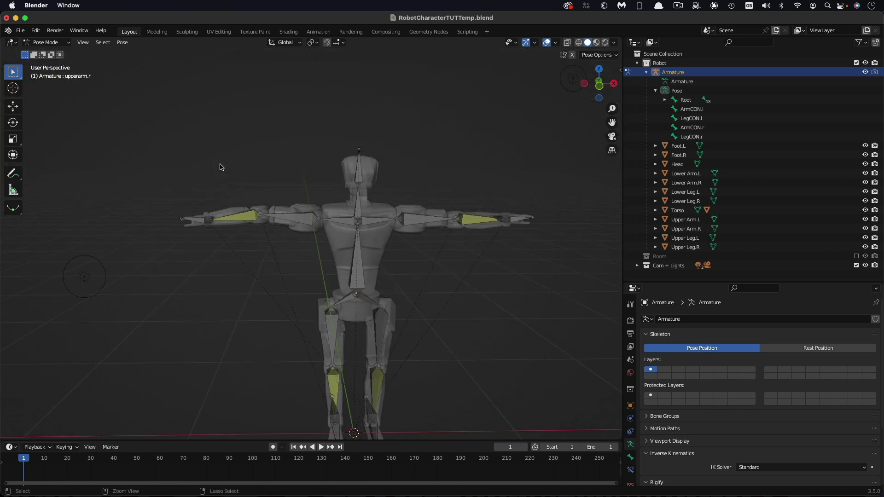
scroll(220, 166, down, 10)
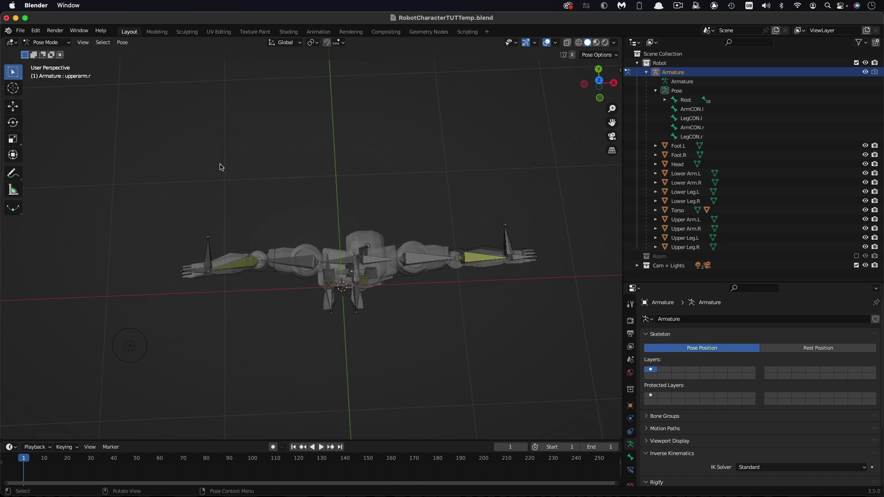
click(207, 255)
key(g)
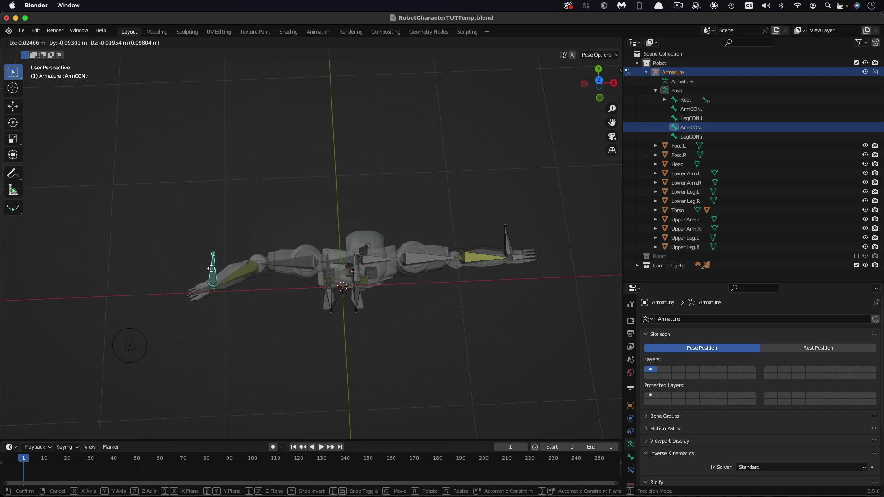
click(220, 277)
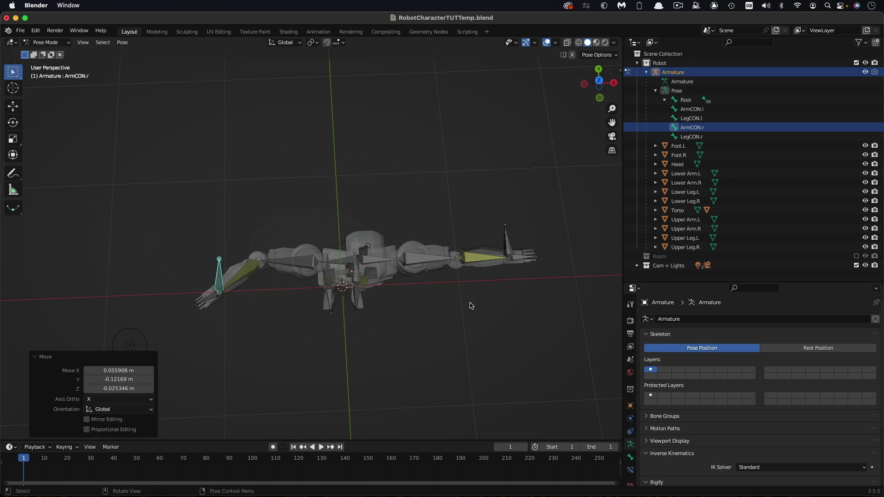
Step: In Edit Mode, move the left knee joint at the end of thigh.l about -0.039 m along Y, and return to Pose Mode
middle_drag(471, 306, 427, 314)
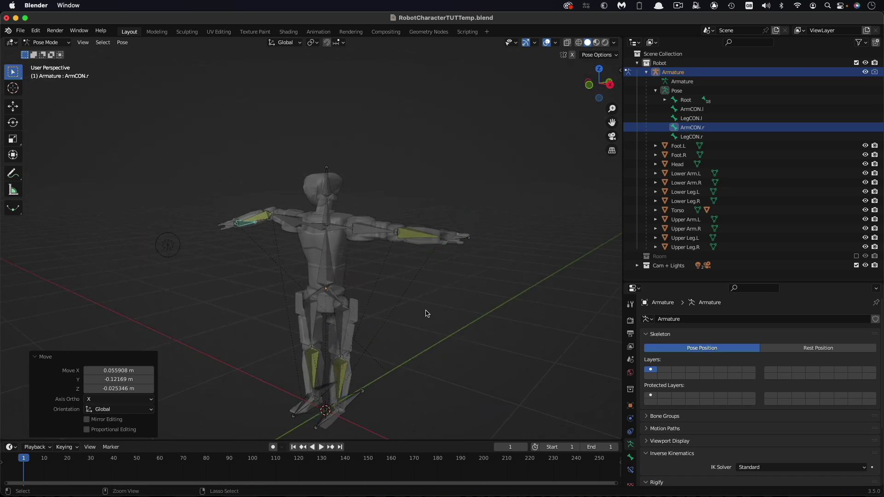
scroll(427, 314, right, 10)
ctrl+scroll(419, 311, up, 3)
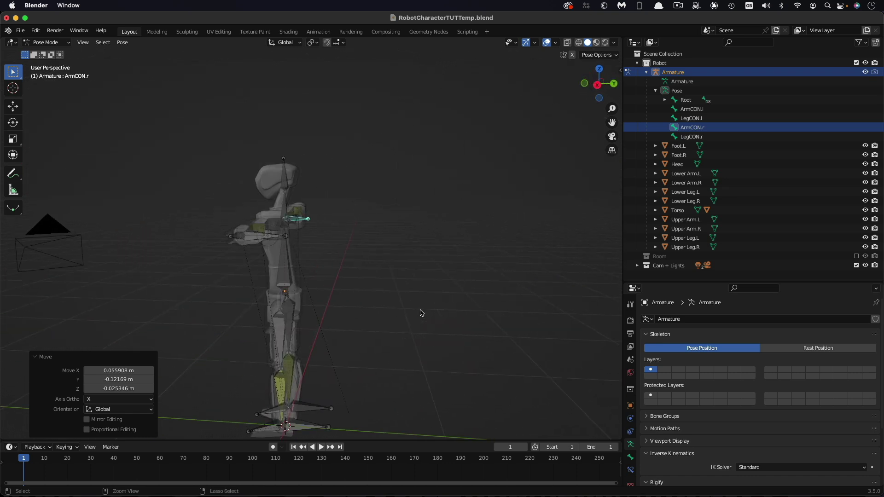
scroll(420, 313, right, 5)
ctrl+scroll(419, 312, up, 3)
key(KP_3)
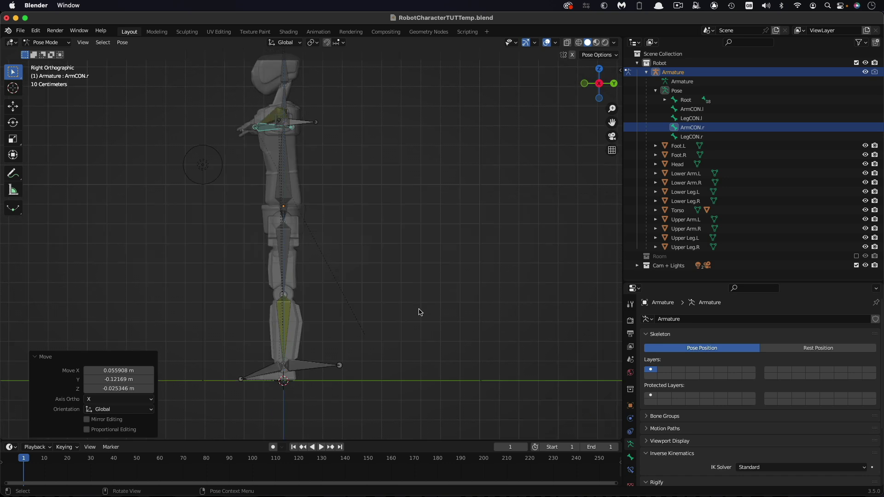
ctrl+scroll(347, 261, up, 5)
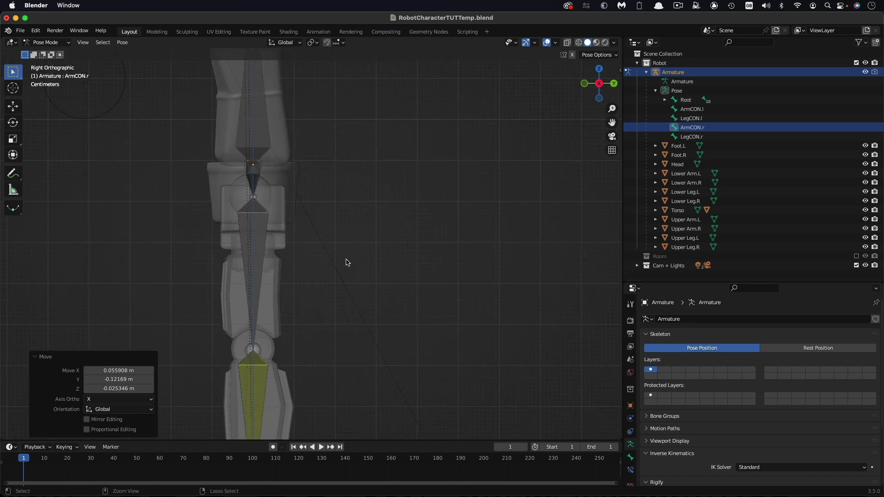
shift+scroll(348, 263, down, 5)
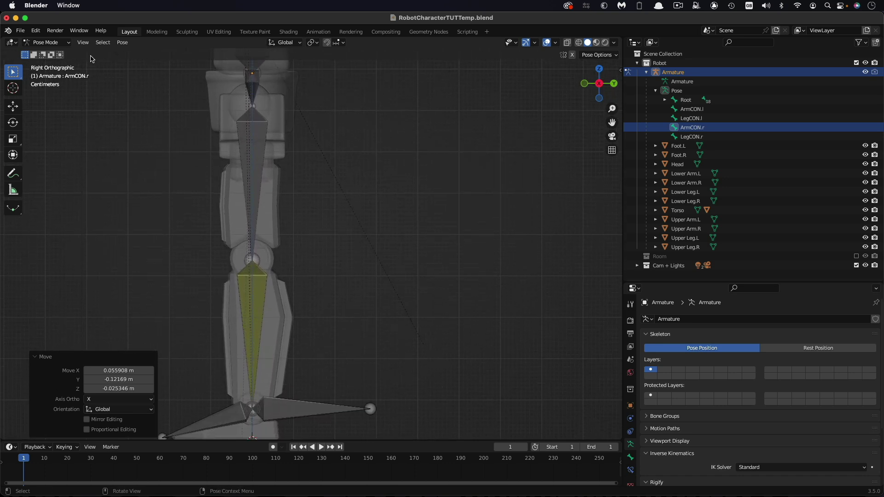
click(46, 42)
click(44, 61)
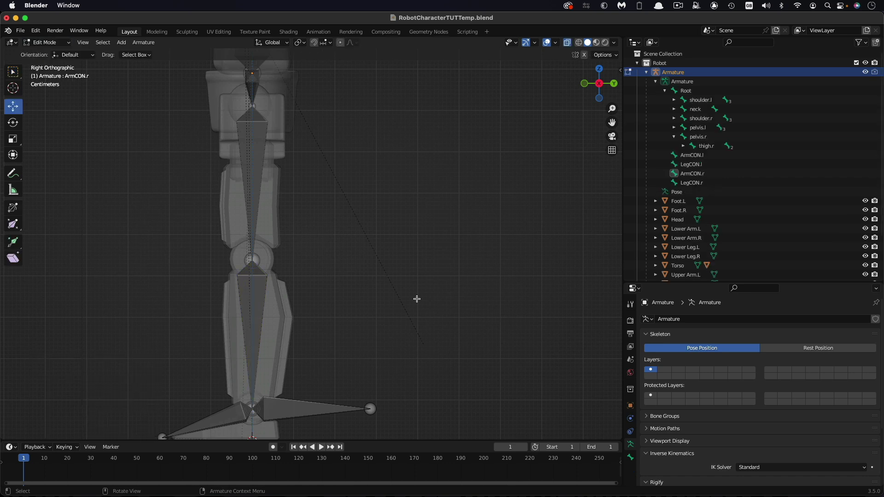
click(254, 259)
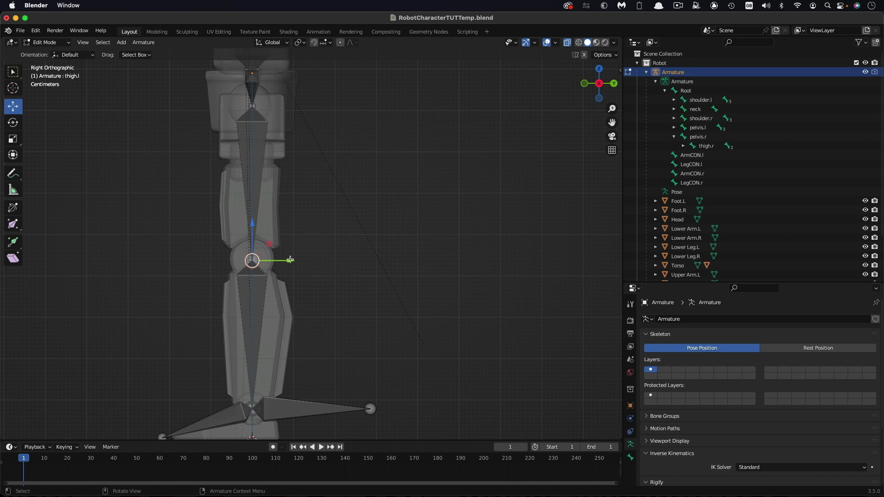
mouse_move(290, 260)
mouse_down()
mouse_move(323, 262)
mouse_move(275, 261)
mouse_up()
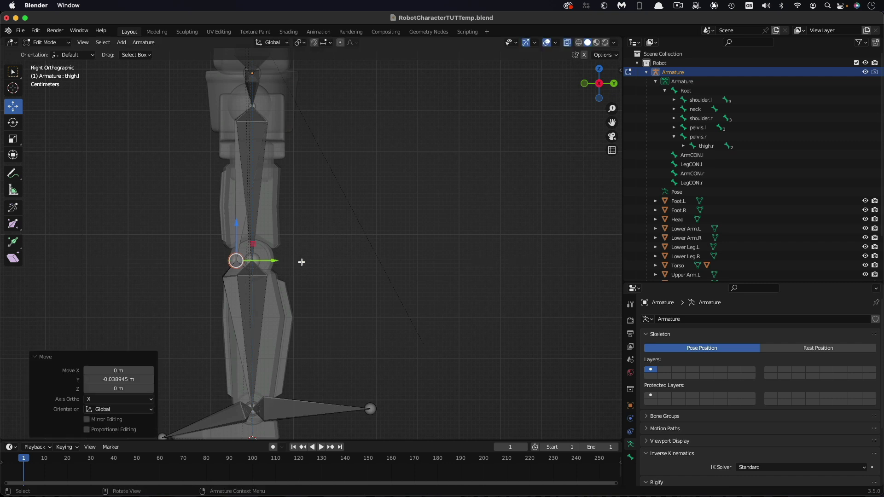
click(390, 258)
scroll(389, 258, left, 10)
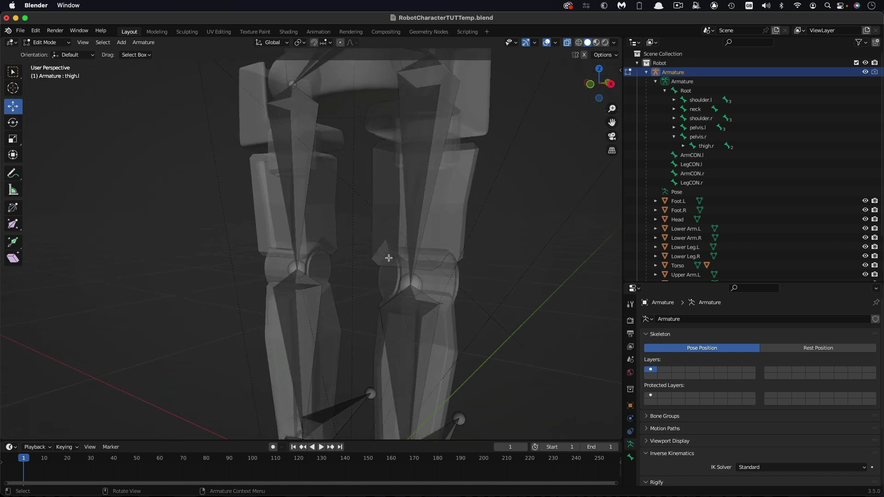
scroll(389, 258, down, 5)
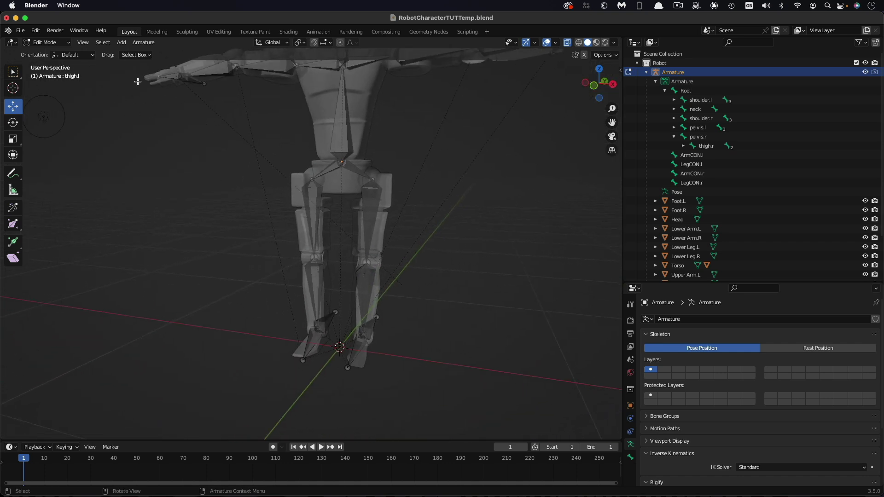
click(46, 42)
click(48, 73)
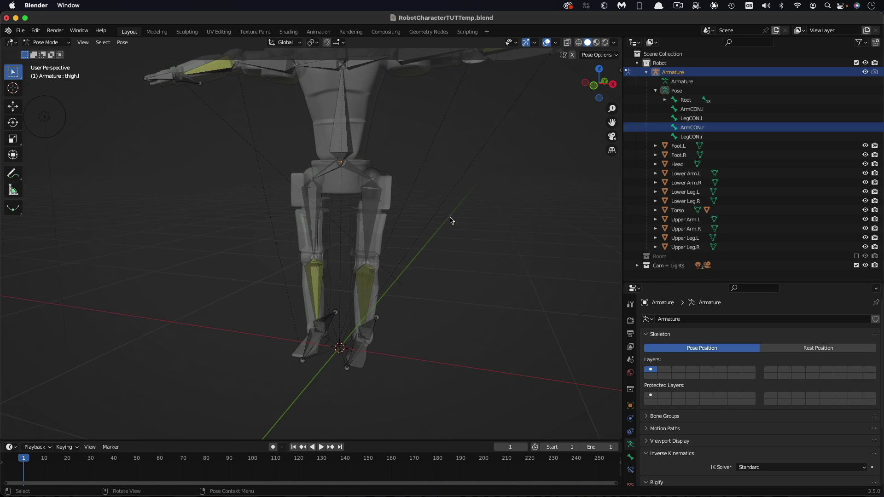
Step: Test the left knee's bend by moving LegCON.l upward and behind the robot
scroll(351, 339, left, 6)
click(351, 340)
key(g)
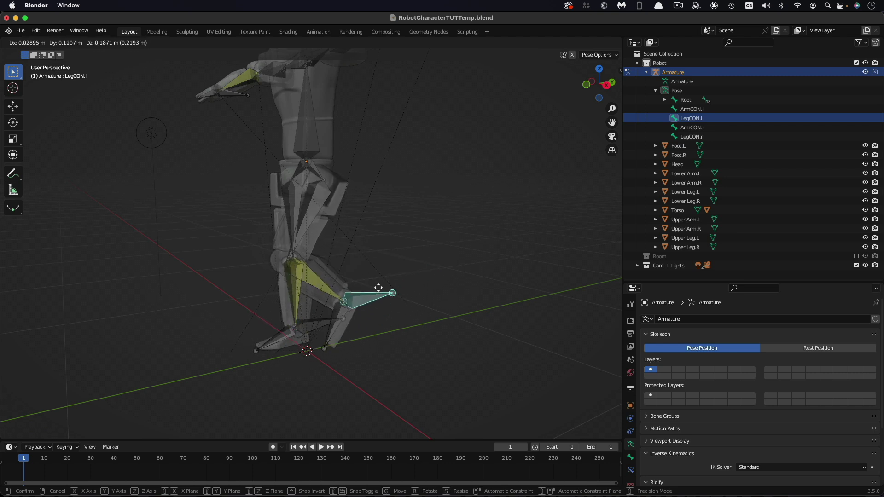
click(405, 278)
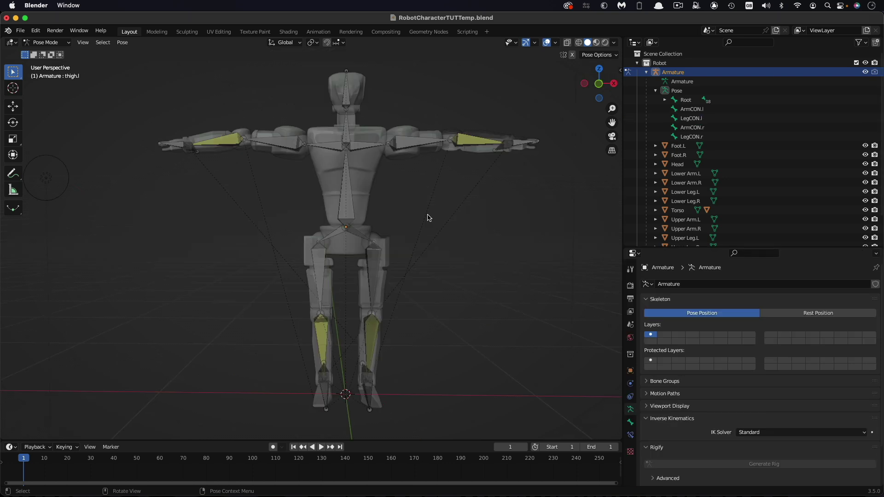
scroll(428, 217, right, 3)
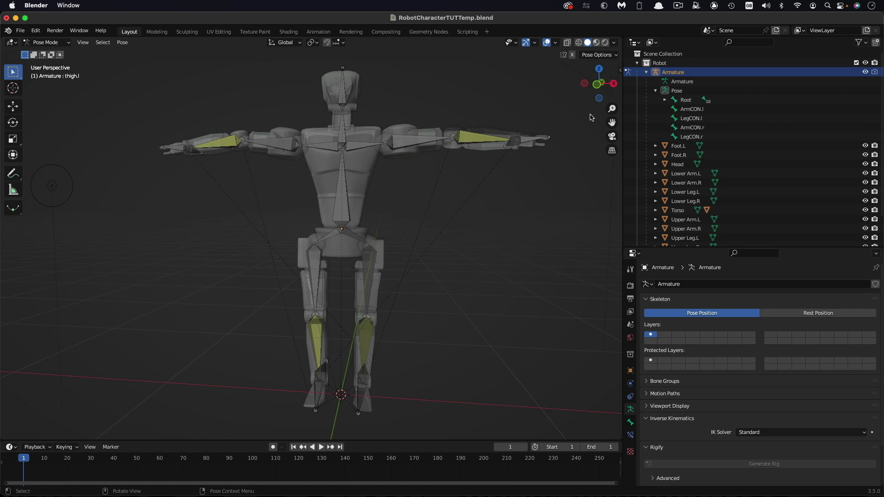
click(343, 71)
key(alt)
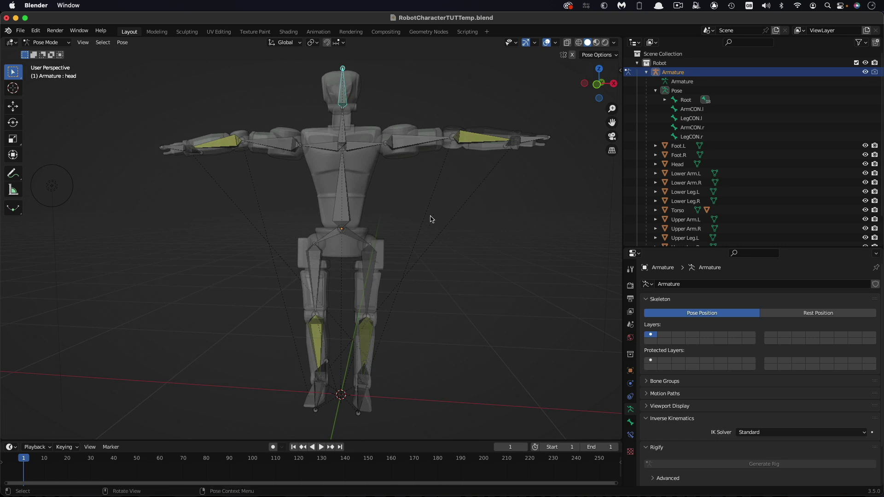
middle_drag(432, 219, 437, 221)
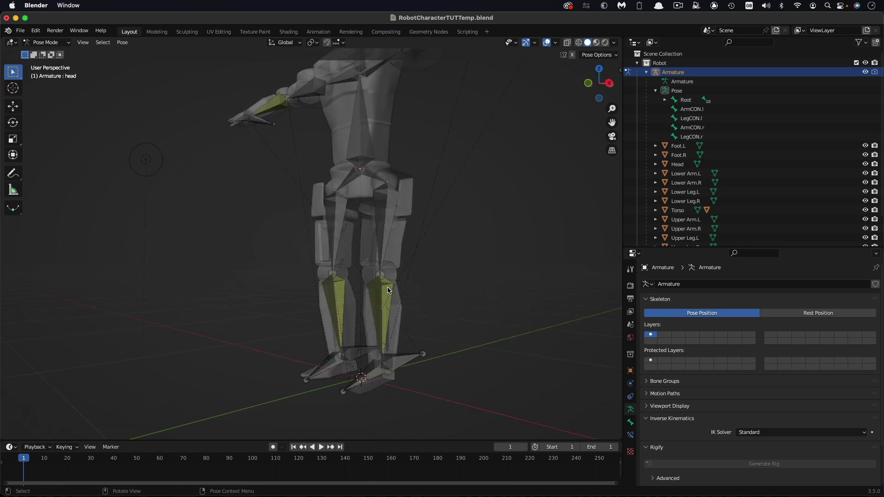
Step: In Edit Mode, extrude a new bone from the left knee joint, about -0.328 m along the global Y axis
click(336, 297)
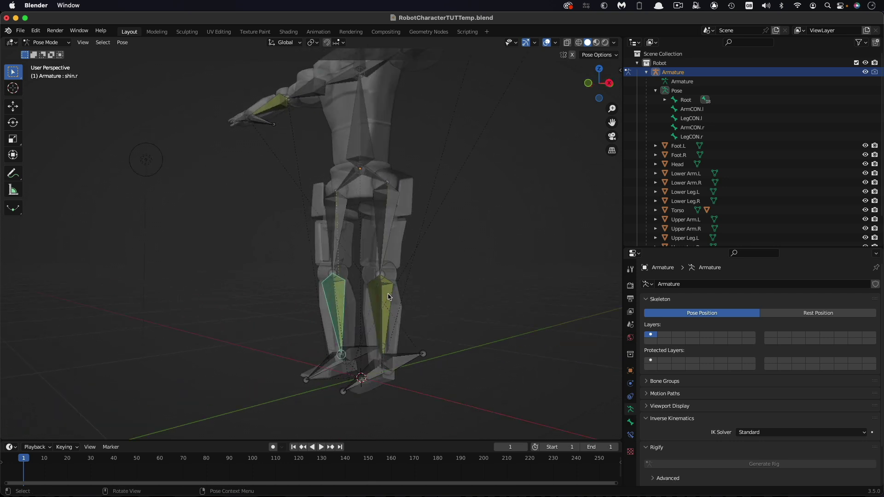
click(385, 297)
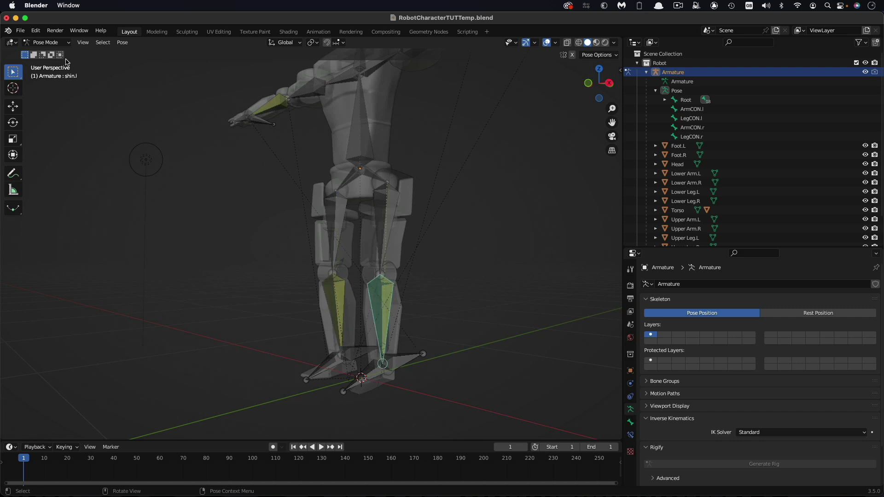
click(68, 43)
click(52, 64)
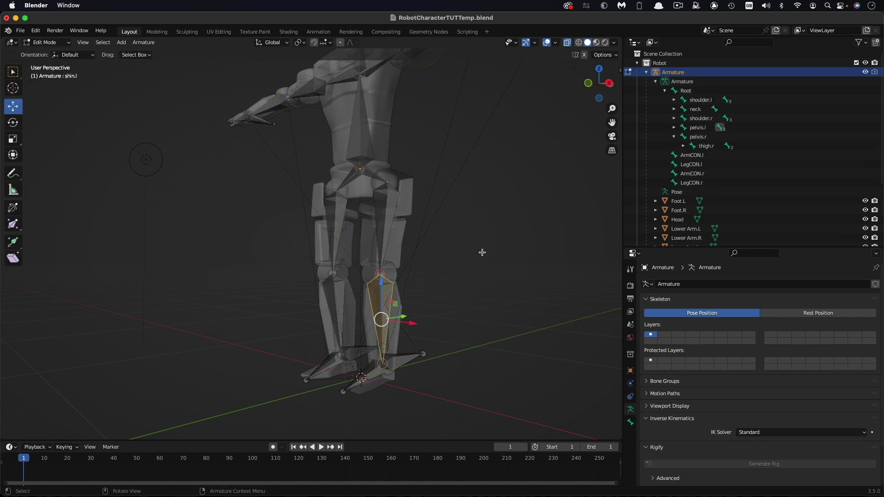
scroll(482, 253, right, 10)
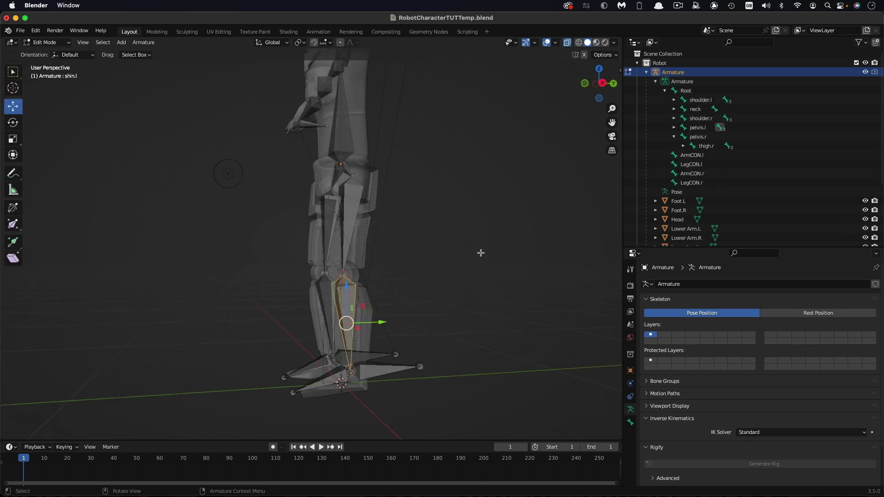
click(347, 276)
scroll(424, 259, left, 10)
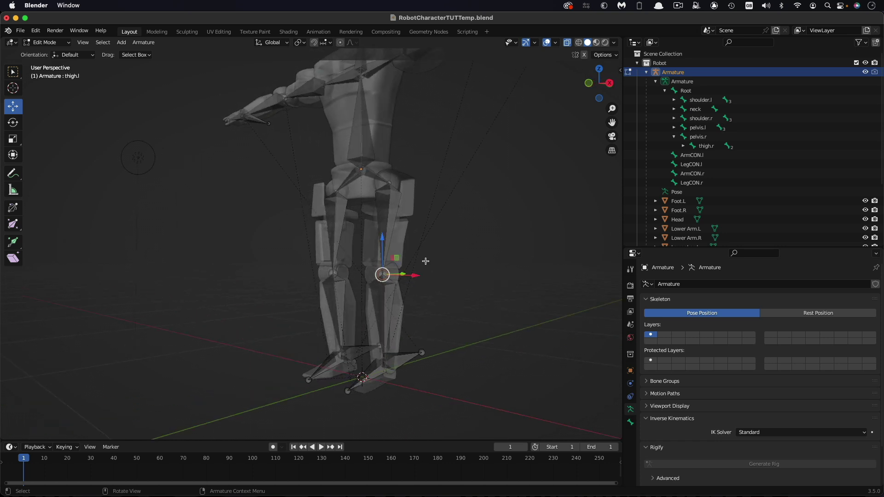
scroll(424, 258, right, 10)
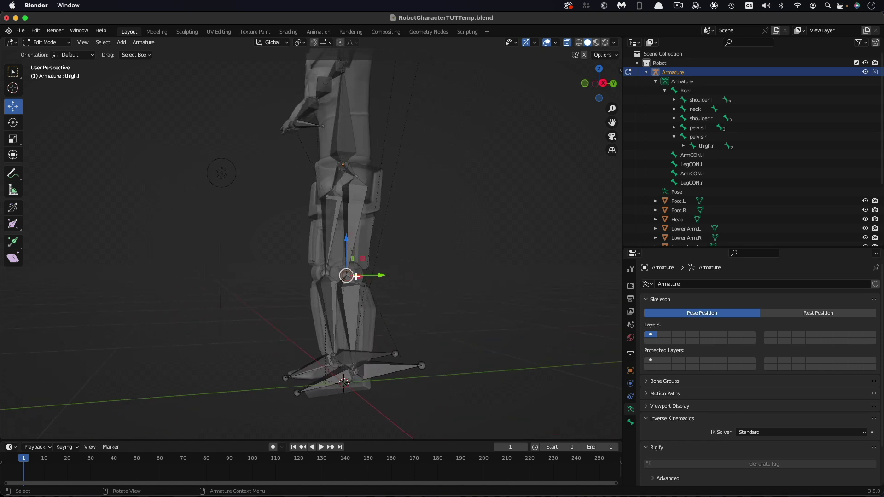
key(e)
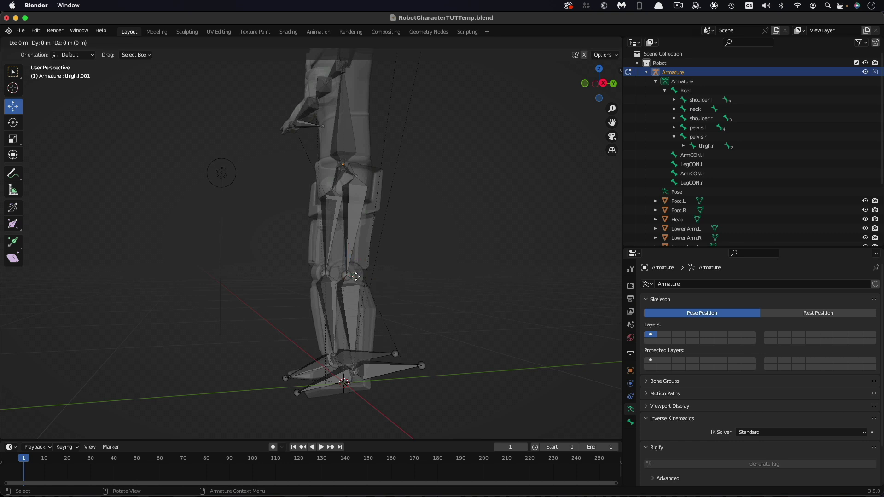
key(y)
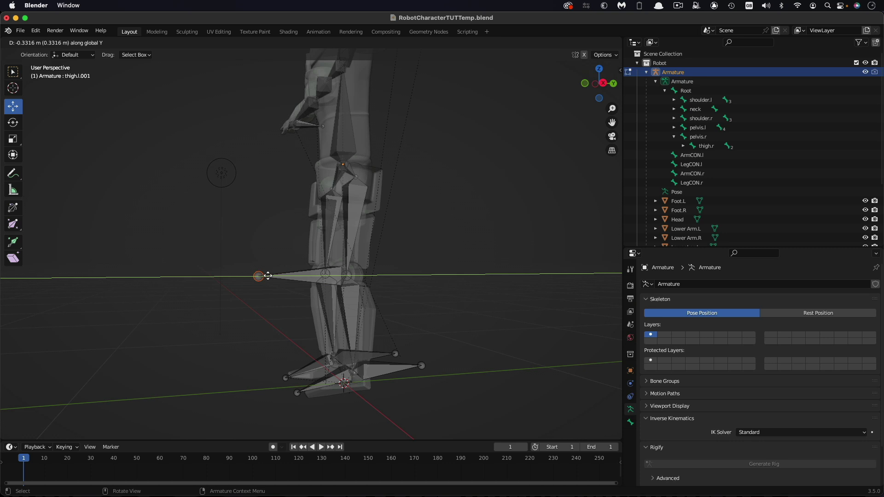
click(269, 276)
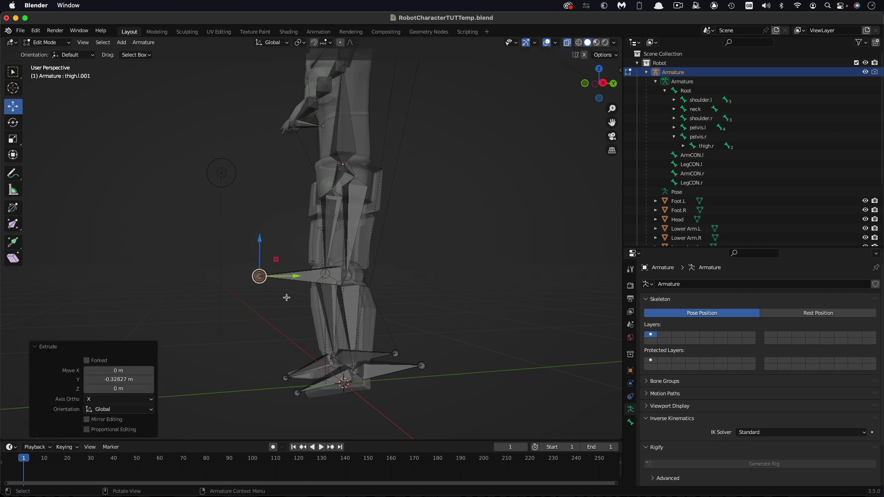
Step: Clear the parent of the new bone extruded from the left knee
click(275, 298)
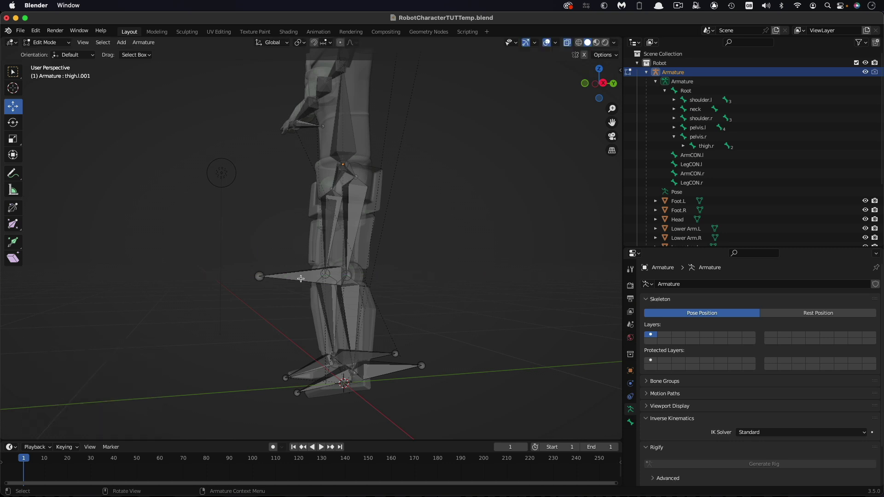
click(302, 277)
key(alt+p)
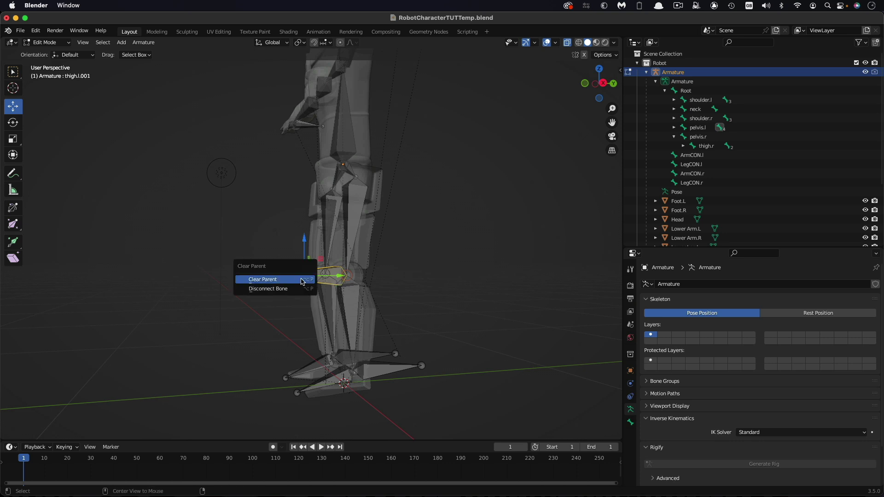
click(303, 280)
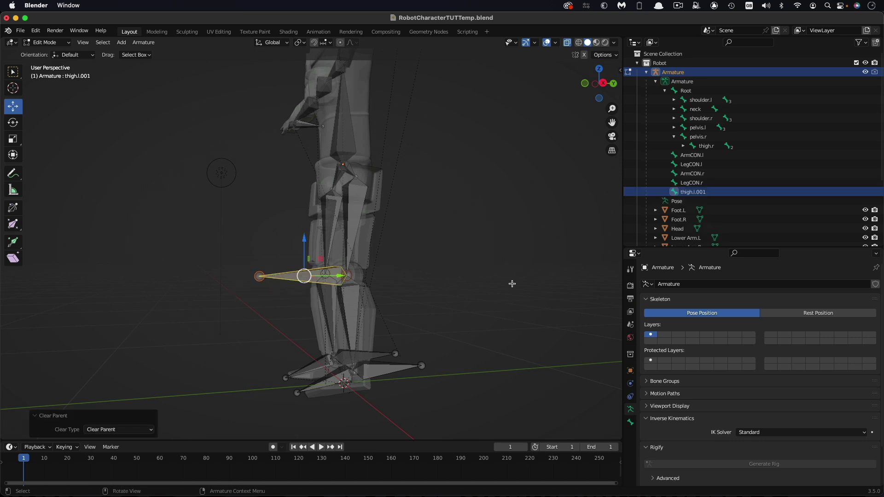
Step: Move the unparented bone about -0.729 m along Y in front of the knee and scale it to about 0.55
drag(341, 277, 115, 277)
middle_drag(183, 298, 429, 291)
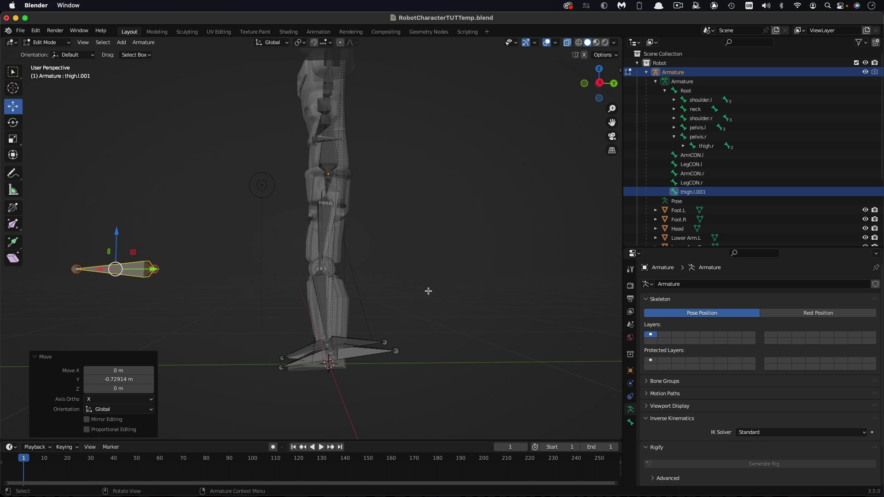
key(s)
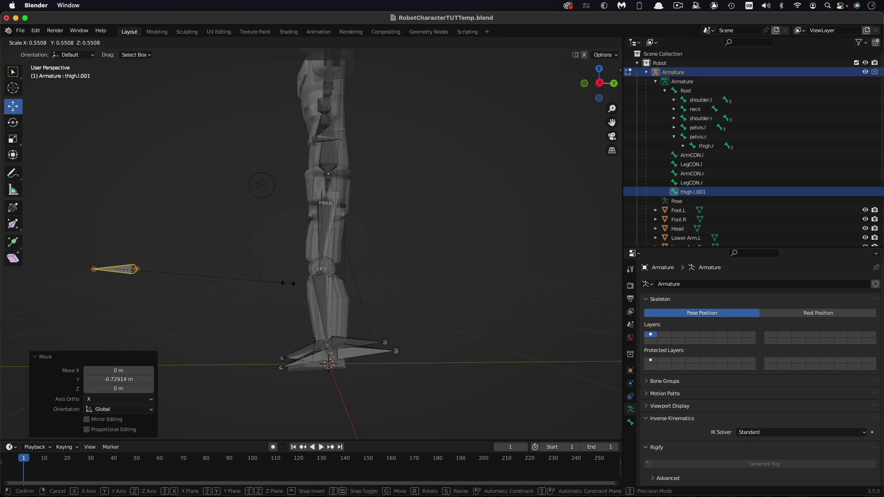
right_click(288, 284)
click(273, 286)
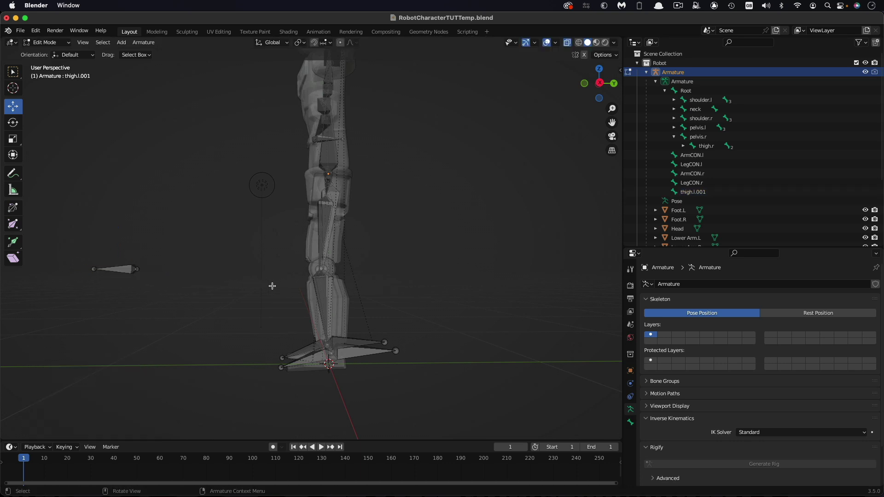
Step: Rename the detached bone in front of the left knee as LegPOLE.l
click(125, 269)
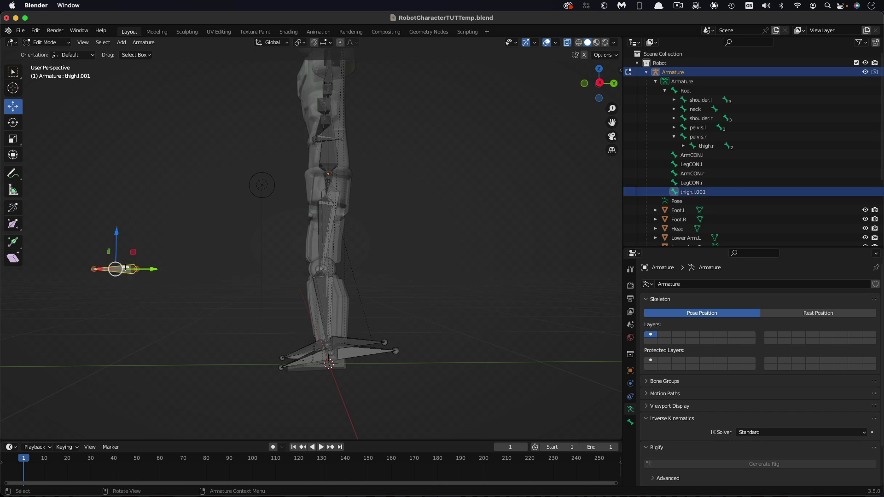
click(631, 423)
click(705, 283)
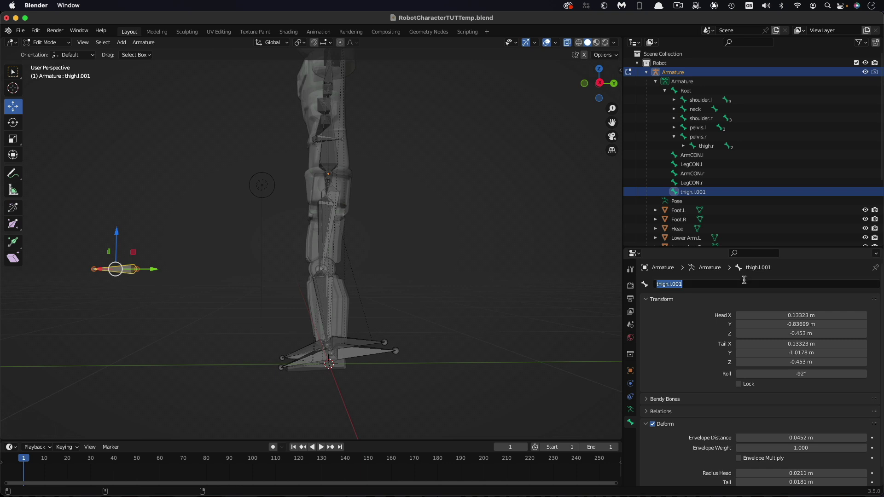
text(LegPOLE.l)
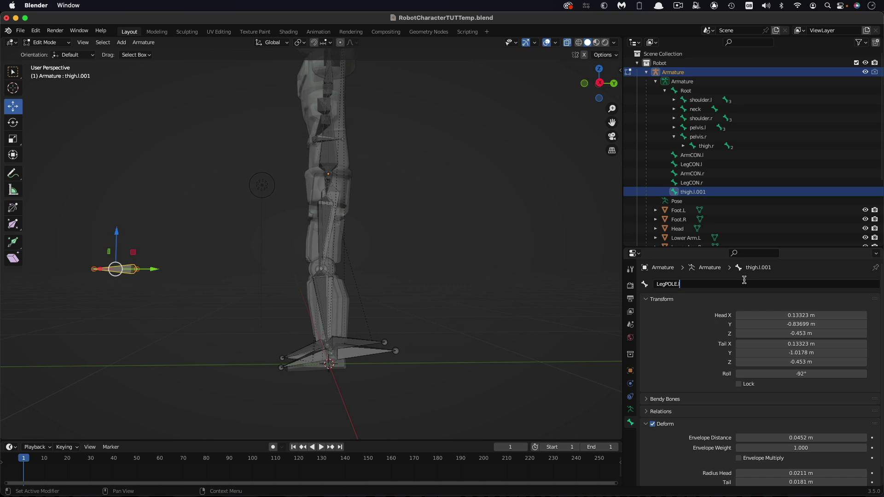
key(Return)
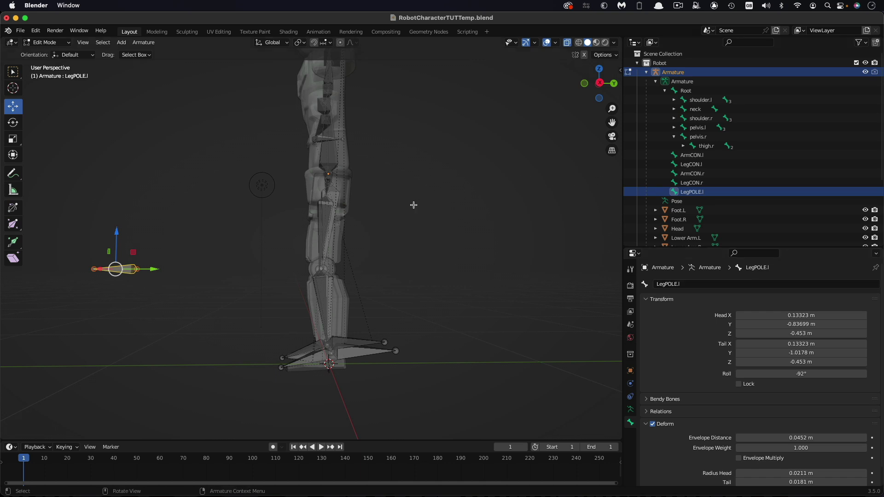
Step: In Pose Mode, set the pole target of shin.l's IK constraint to Armature with the bone LegPOLE.l
click(64, 43)
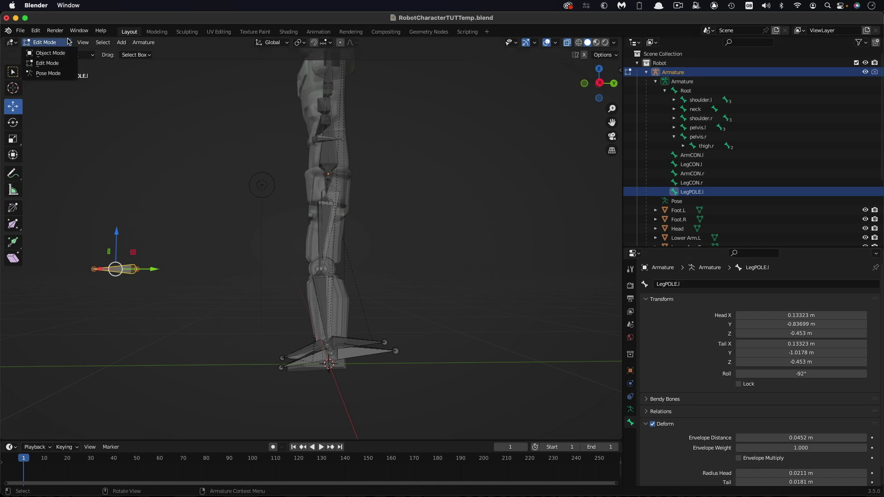
click(56, 75)
middle_drag(320, 300, 353, 294)
click(353, 294)
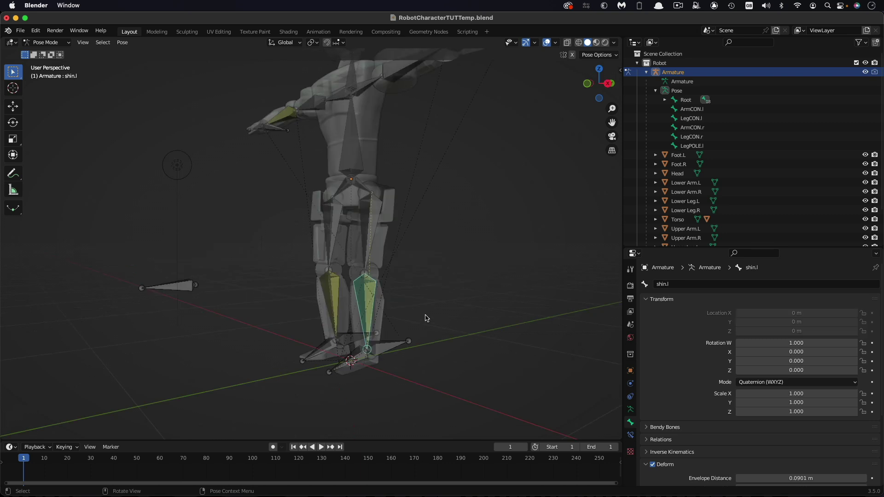
click(631, 436)
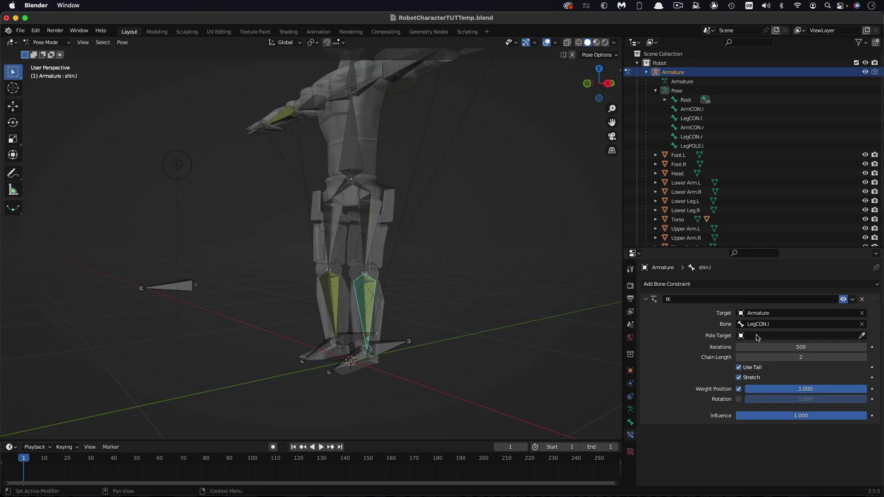
click(784, 336)
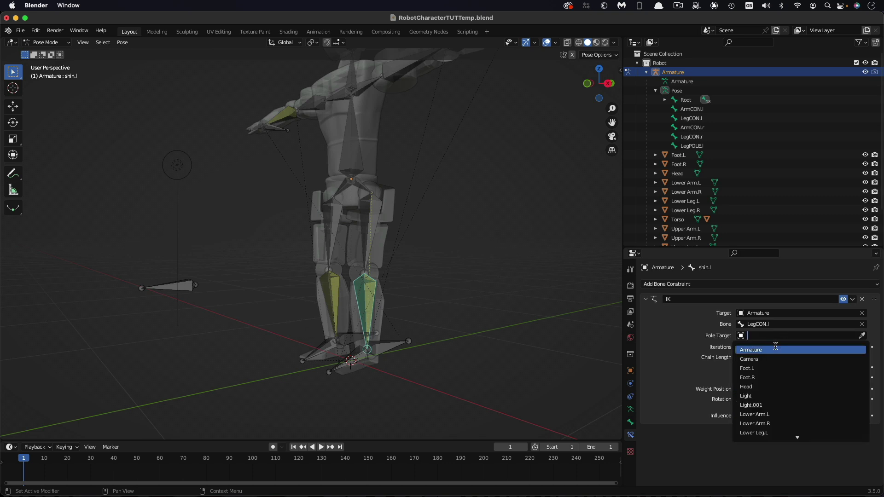
click(776, 349)
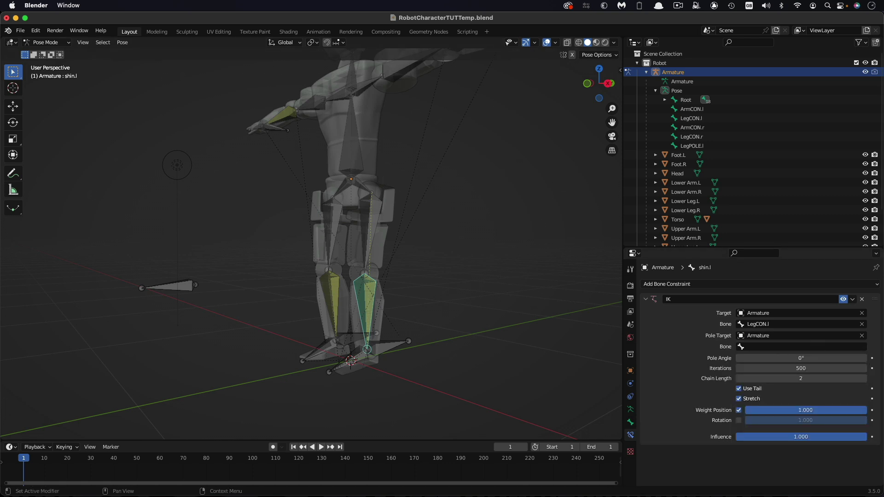
click(778, 348)
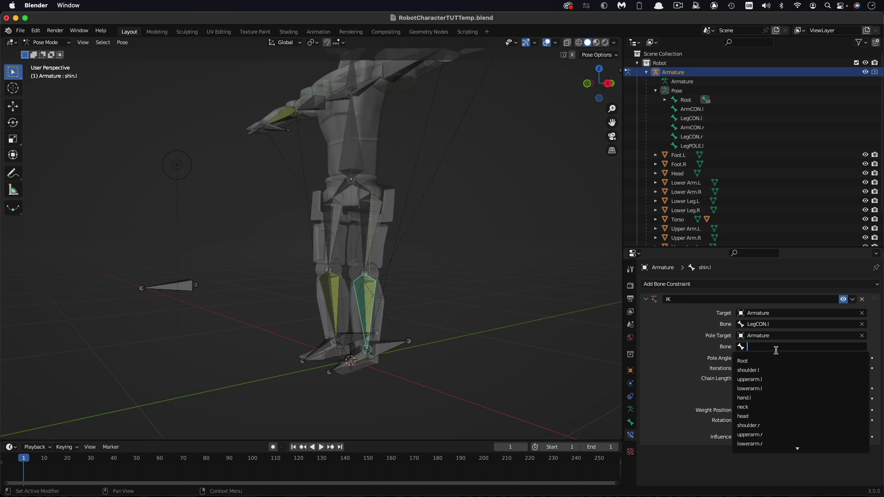
scroll(776, 377, down, 15)
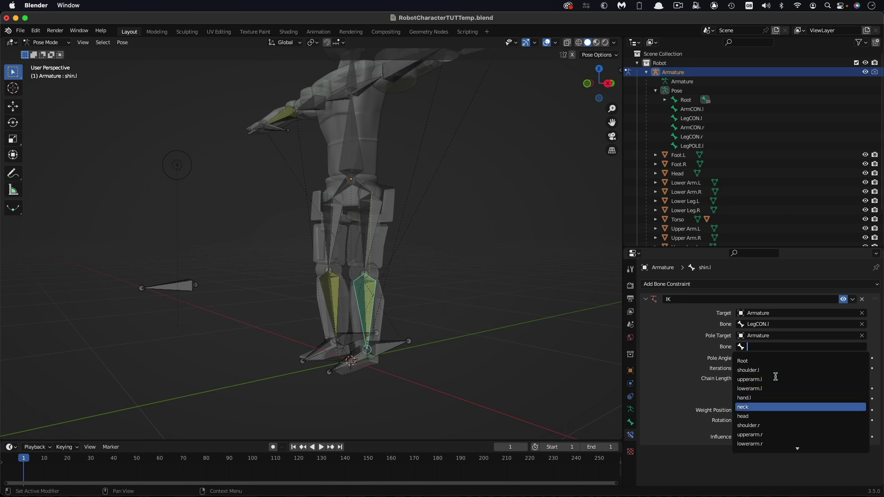
scroll(776, 377, down, 6)
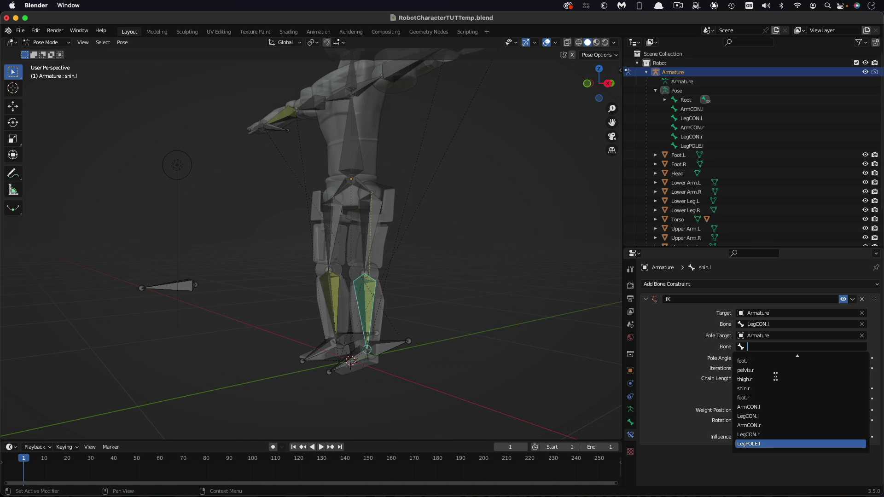
key(Return)
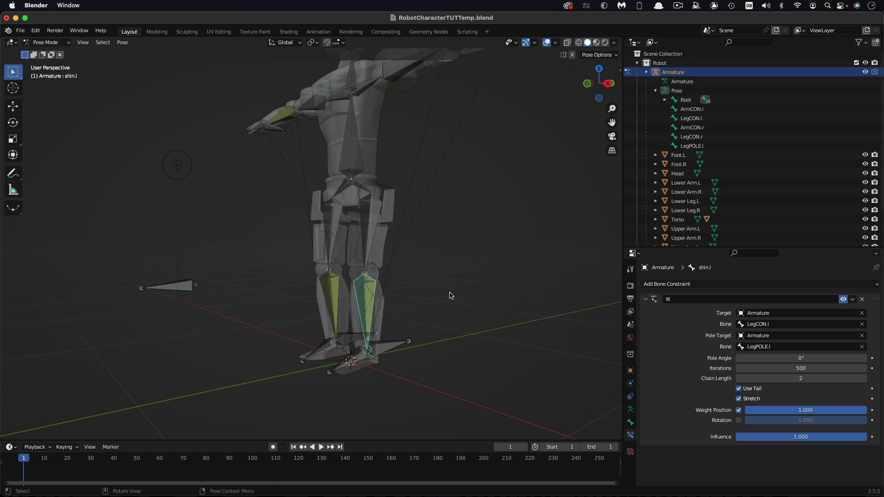
Step: Test the left leg's bend with the pole target by moving LegCON.l about 0.120, 0.172, 0.214 m
click(398, 343)
key(g)
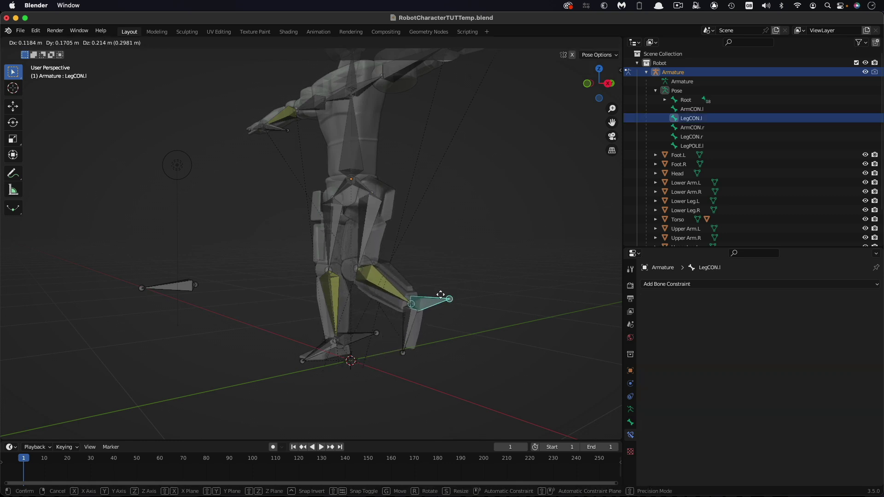
click(455, 278)
scroll(455, 278, right, 6)
scroll(455, 277, right, 2)
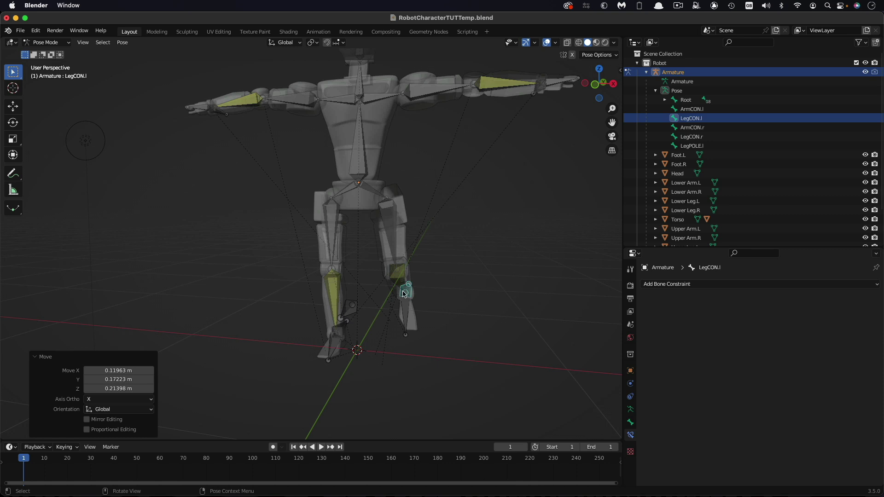
scroll(433, 296, right, 5)
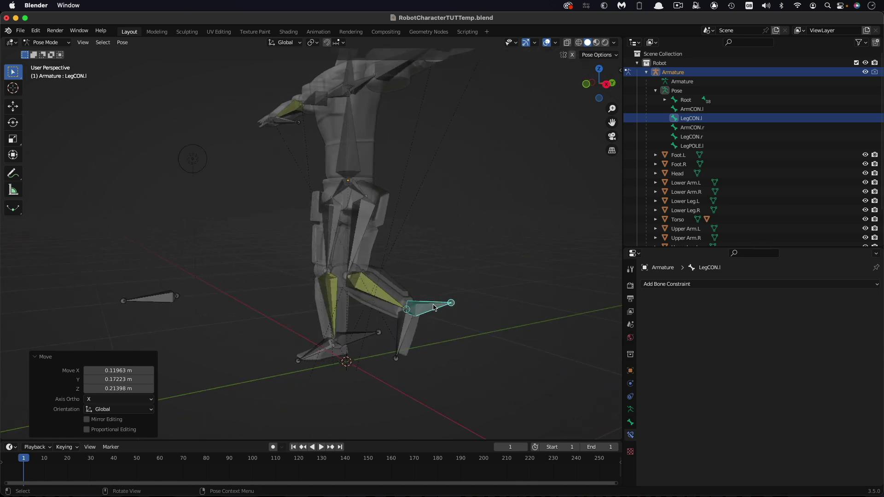
Step: Move LegCON.l about a further 0.047, 0.103, 0.095 m, and undo the test moves of the left leg
key(g)
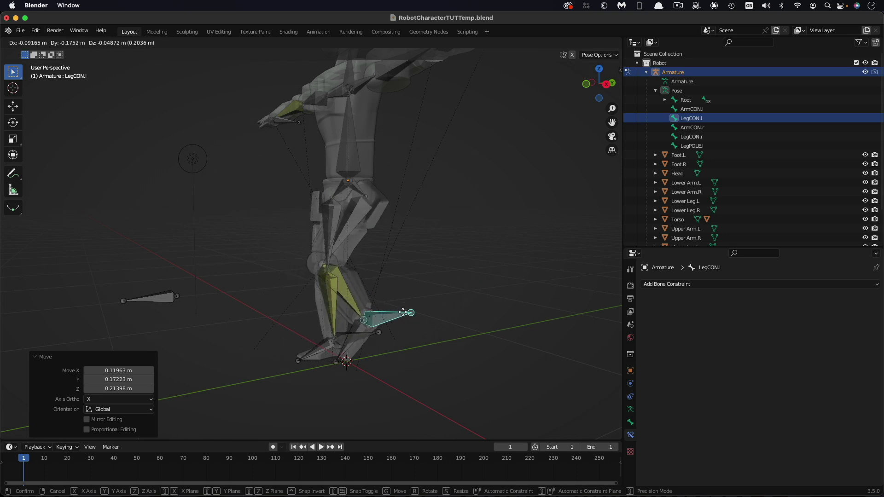
click(476, 294)
scroll(476, 294, left, 5)
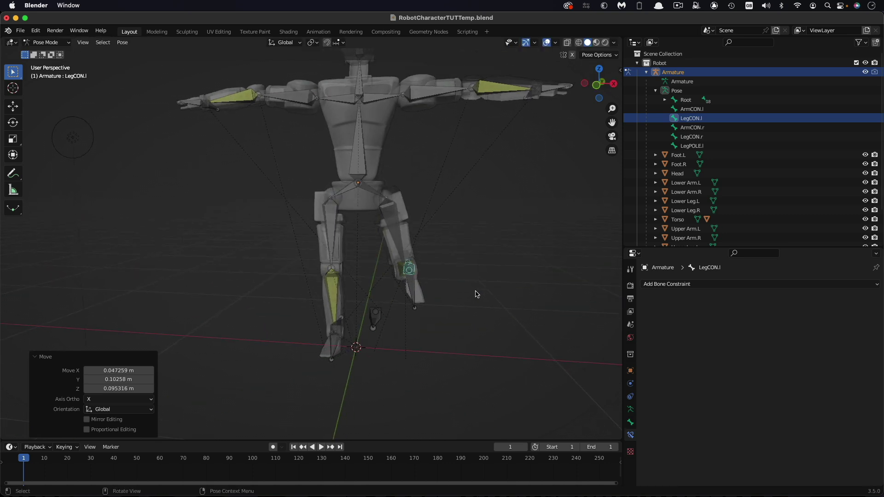
scroll(477, 295, left, 4)
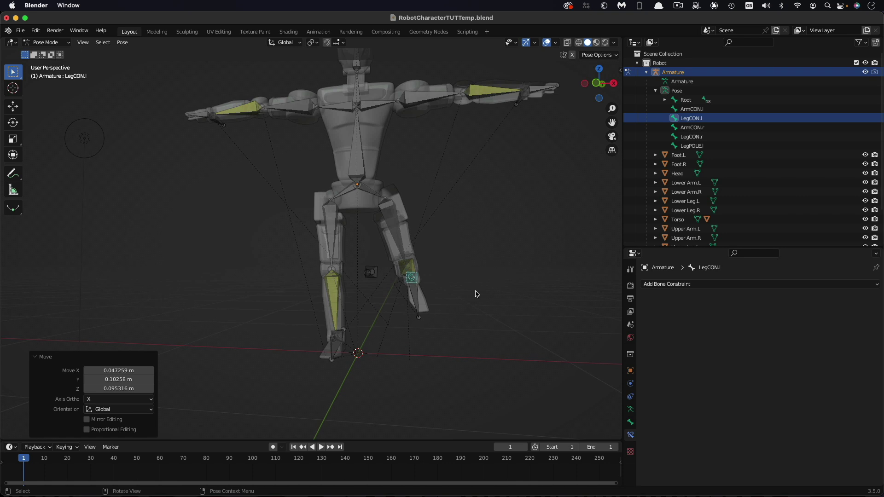
key(super+z)
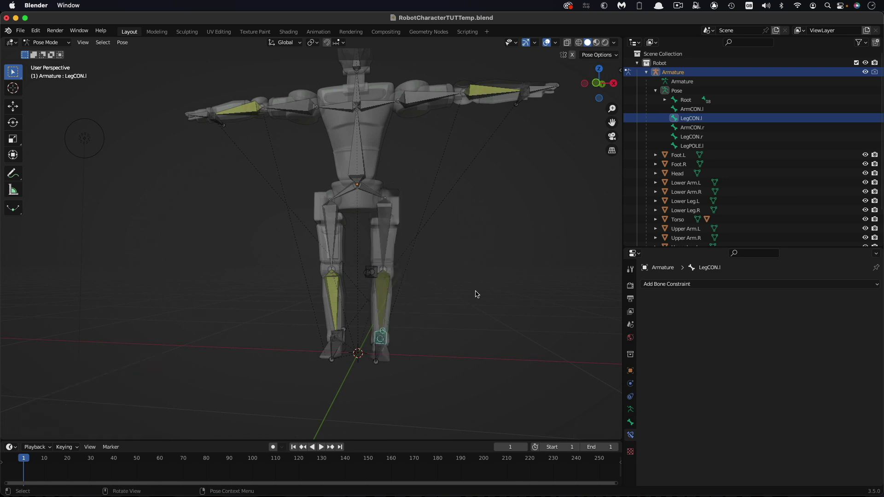
Step: In Edit Mode, extrude a new bone about 0.24 m backward along global Y from the left elbow joint
key(super+z)
scroll(525, 239, up, 5)
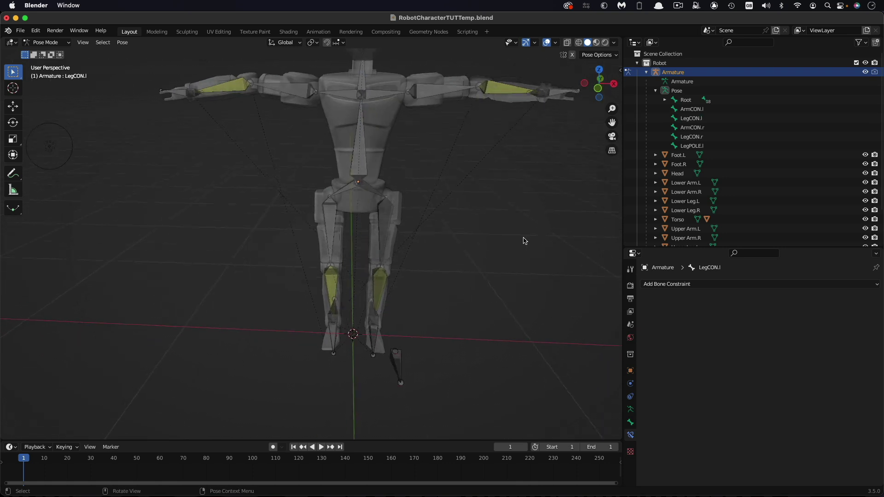
scroll(523, 240, up, 10)
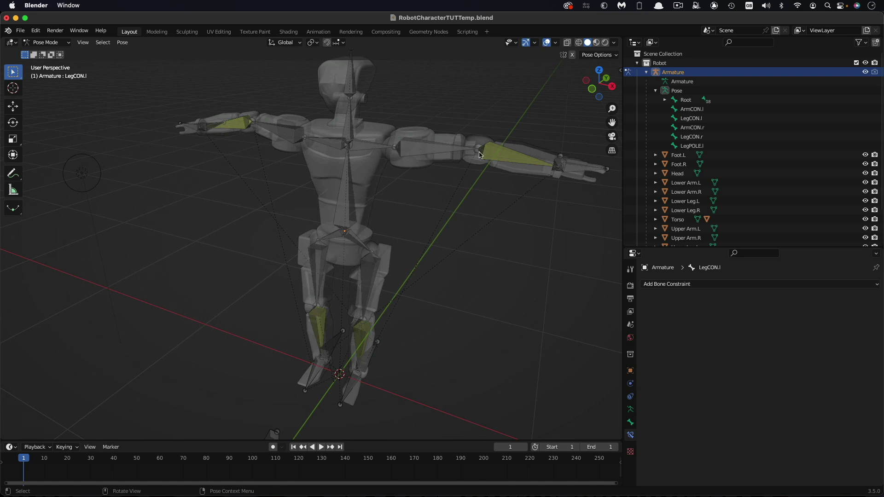
middle_drag(479, 155, 477, 170)
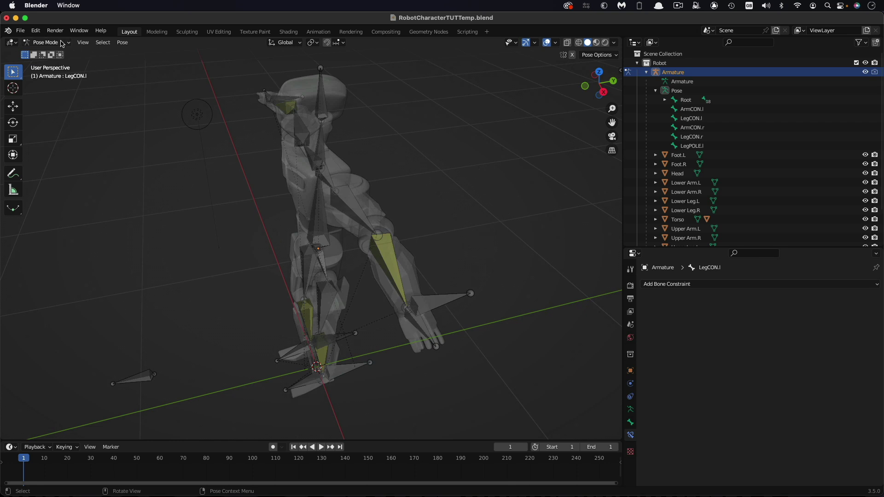
click(60, 43)
click(48, 64)
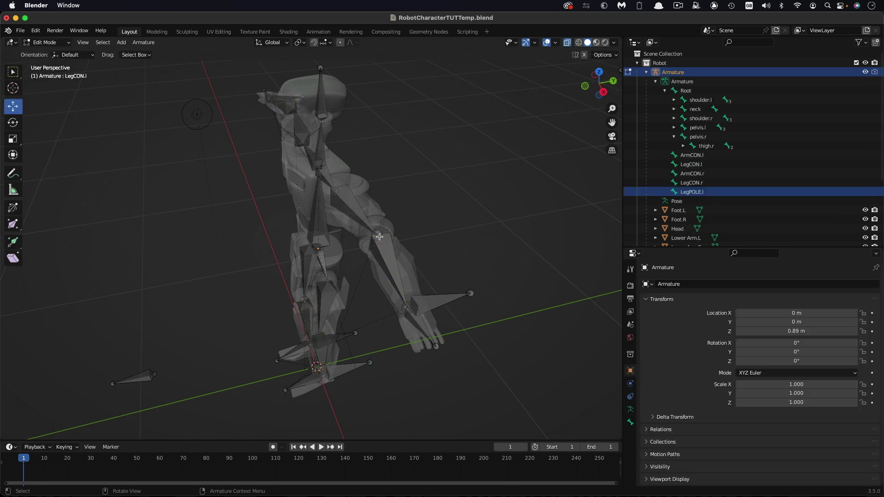
click(378, 234)
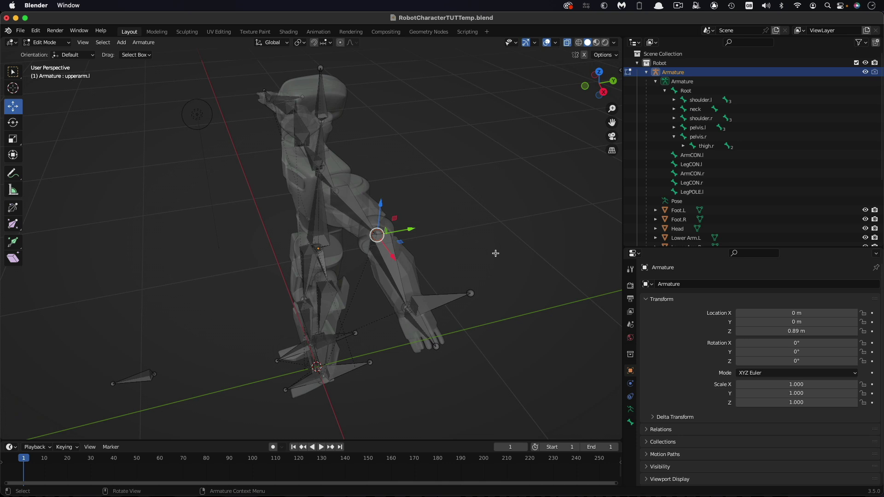
key(shift+d)
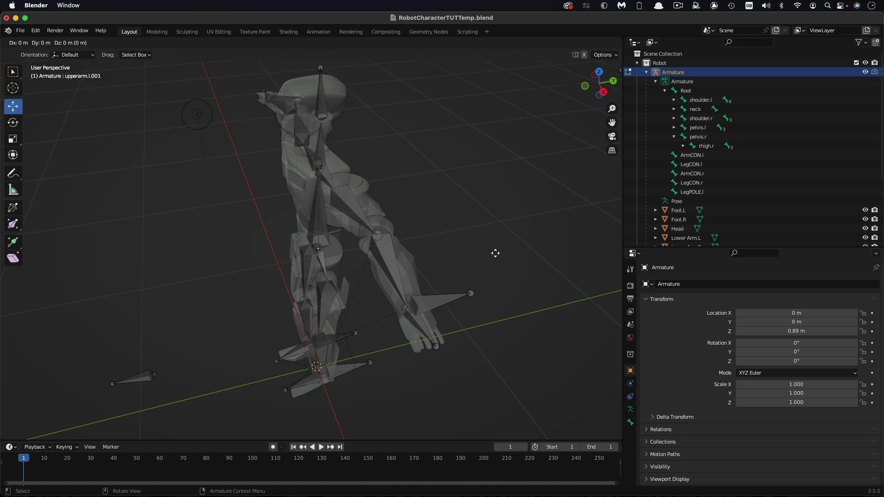
key(y)
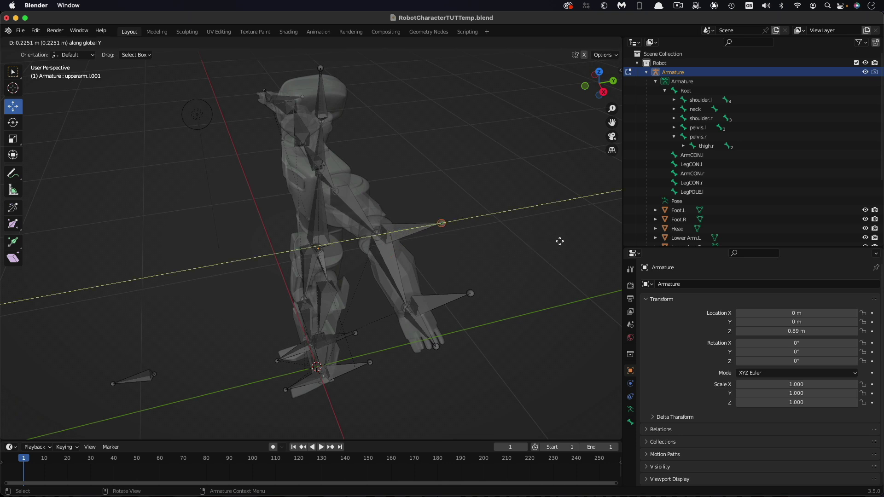
click(566, 240)
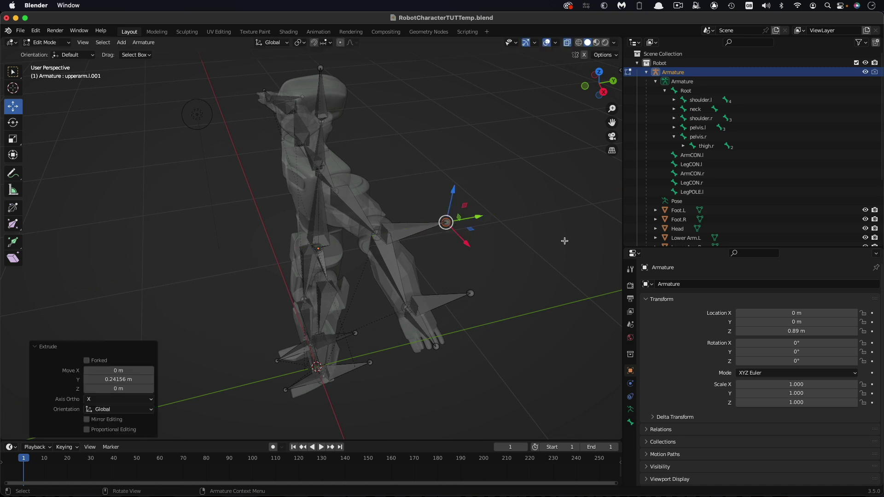
Step: Clear the parent of the new bone extruded from the left elbow
click(421, 230)
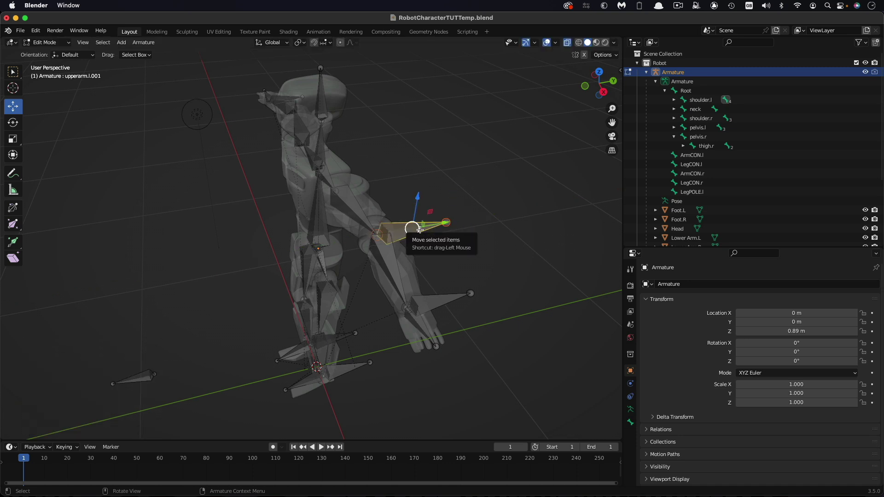
key(alt+p)
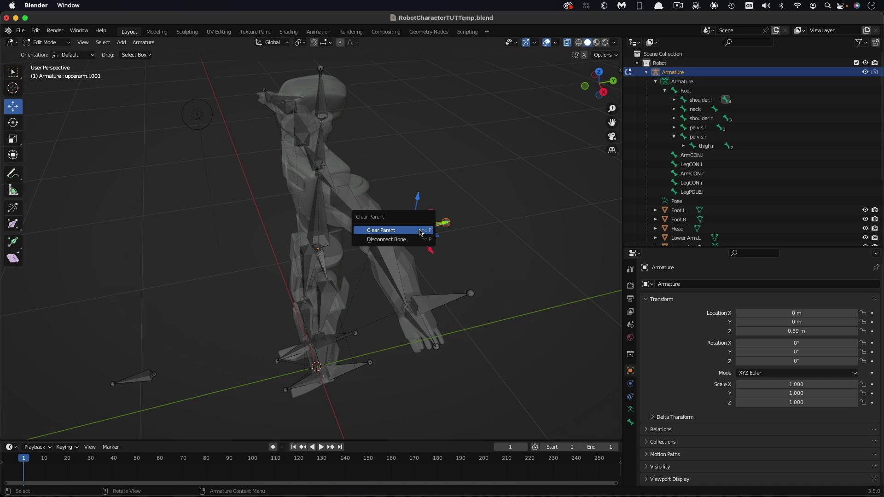
click(421, 229)
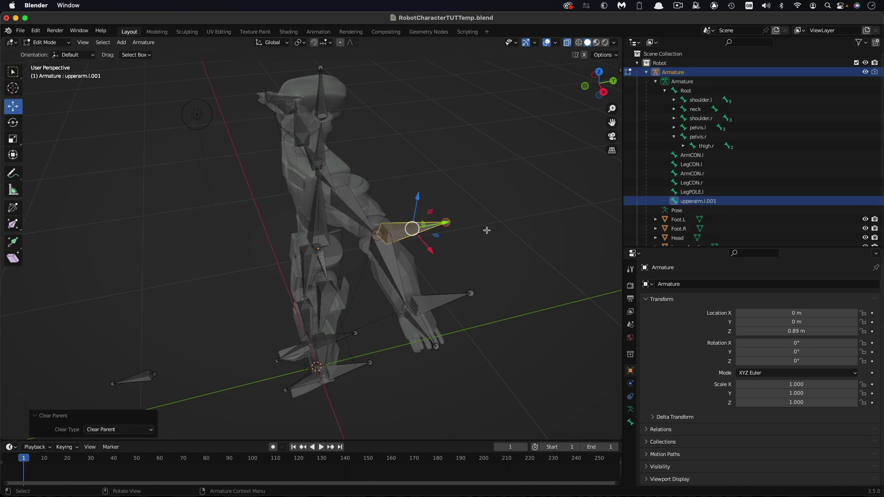
Step: Move the detached elbow bone about 0.55 m along global Y behind the robot and scale it to about 0.75
middle_drag(484, 231, 380, 241)
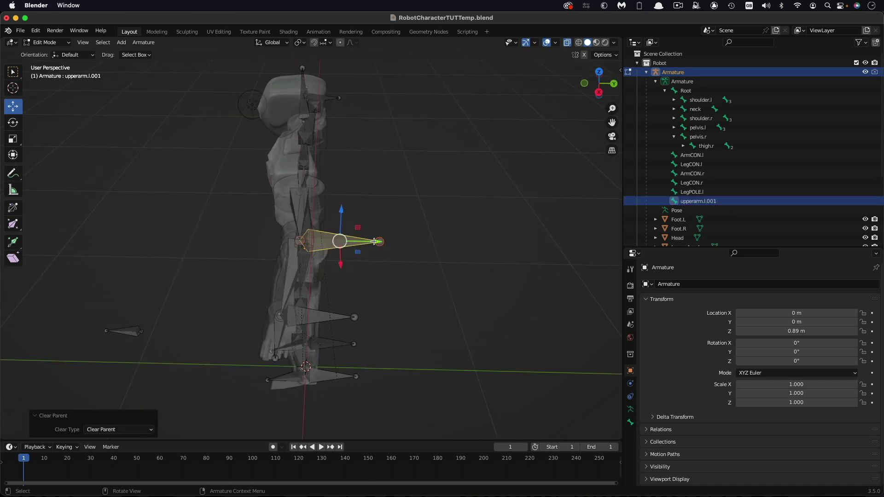
drag(380, 241, 560, 245)
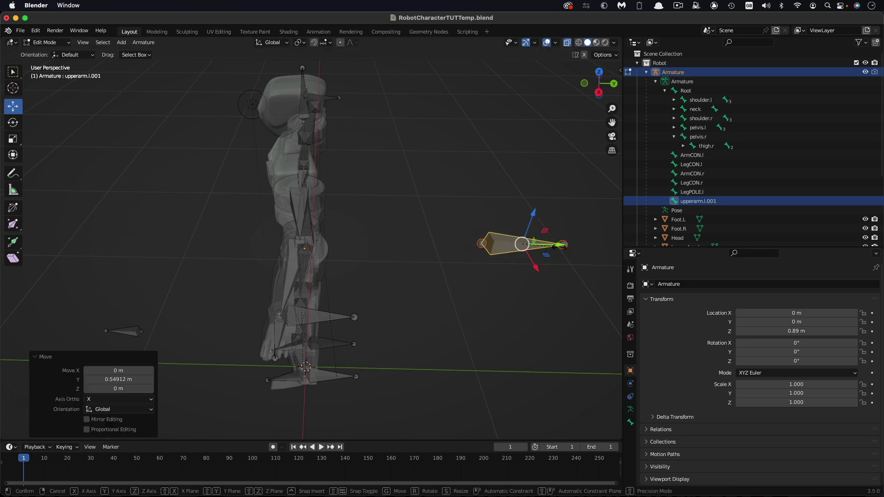
key(s)
click(550, 249)
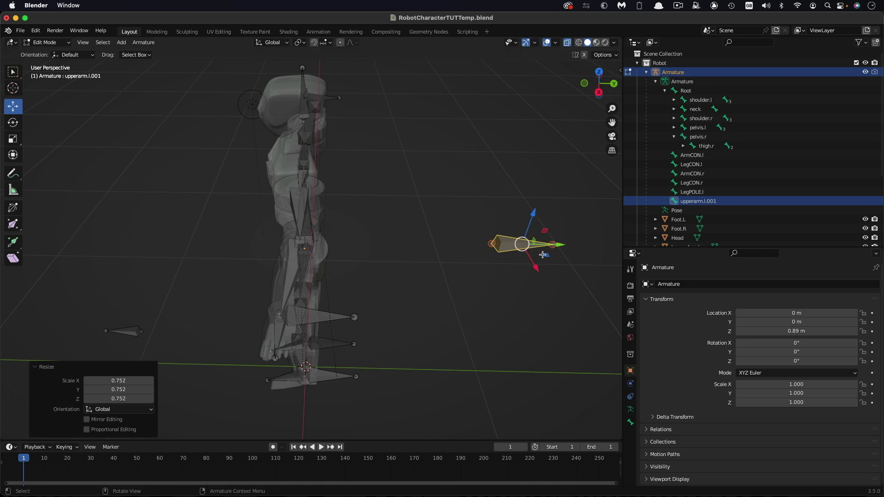
click(469, 282)
middle_drag(470, 282, 485, 203)
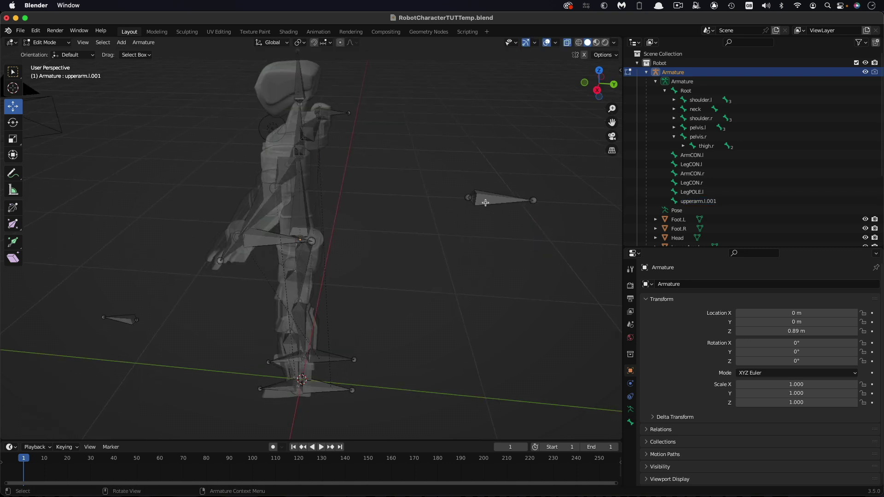
Step: Rename the detached bone behind the left elbow as ArmPOLE.l
click(486, 202)
click(631, 422)
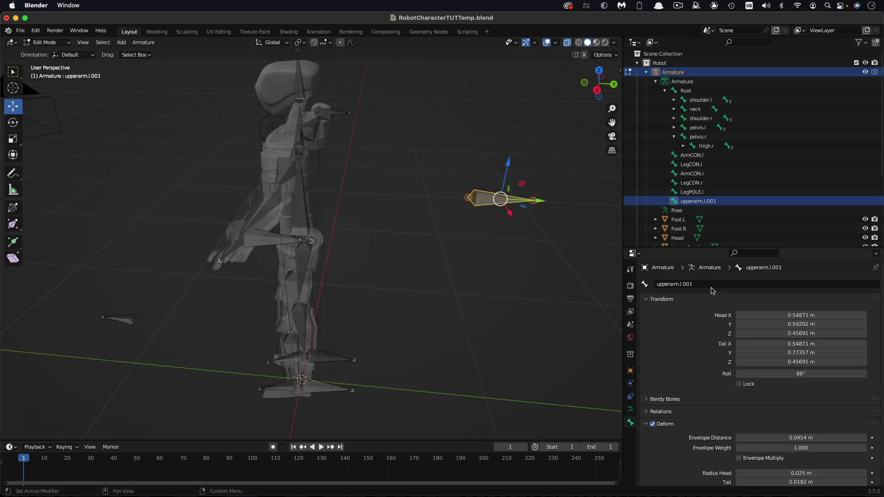
click(714, 283)
text(ArmPOLE.l)
key(Return)
middle_drag(368, 258, 402, 258)
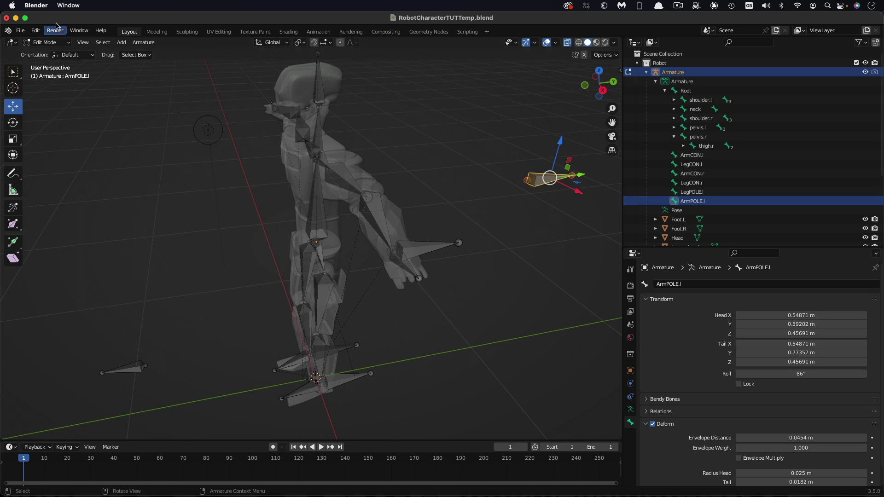
Step: In Pose Mode, set the pole target of lowerarm.l's IK constraint to Armature with the bone ArmPOLE.l
click(46, 42)
click(56, 74)
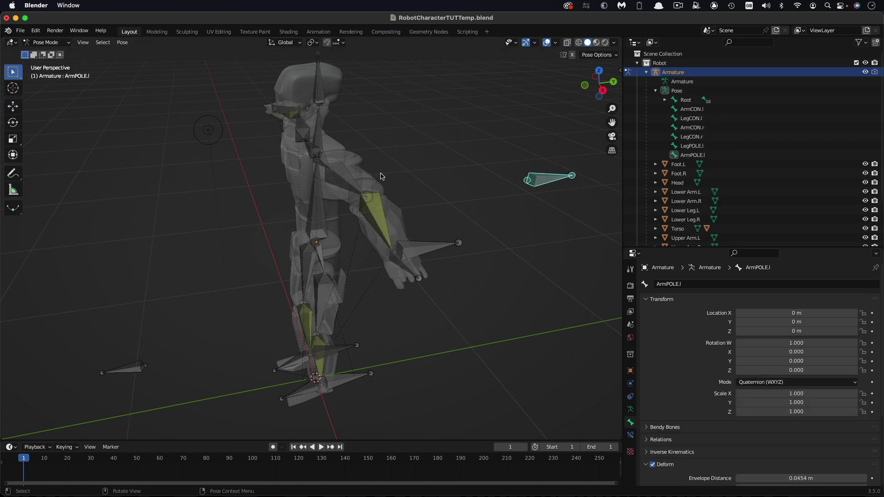
click(382, 218)
middle_drag(429, 213, 599, 405)
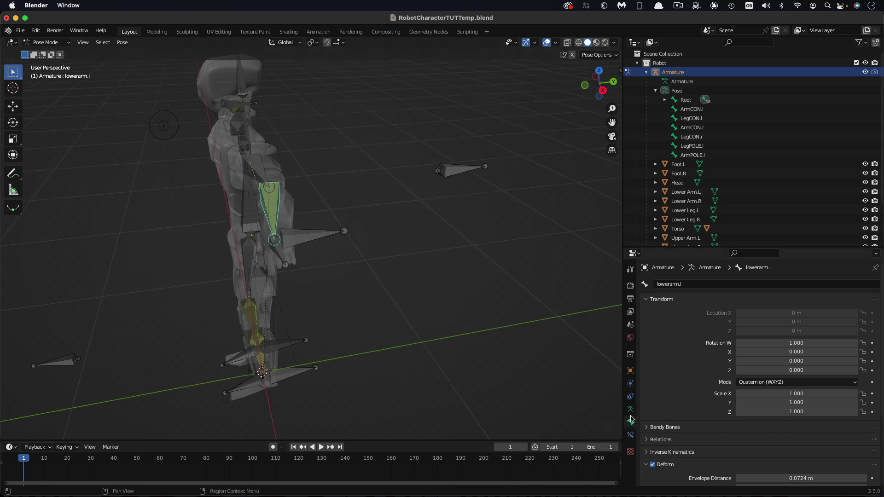
click(631, 435)
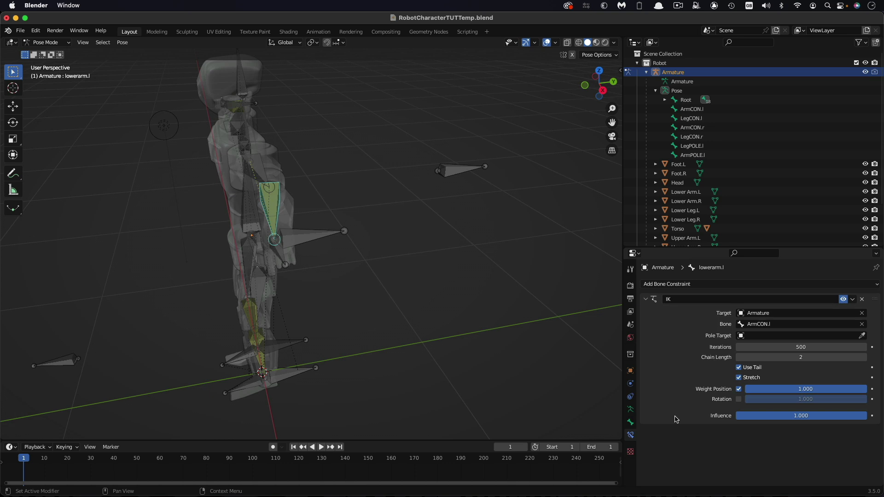
click(777, 336)
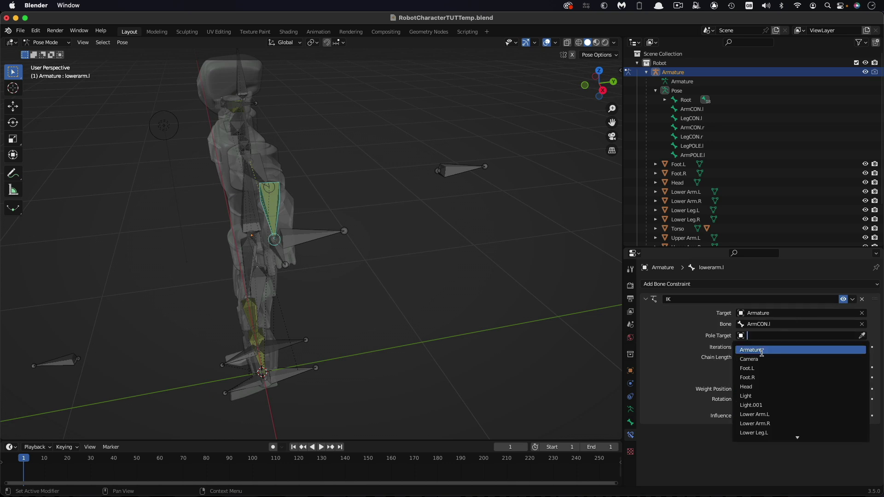
click(765, 354)
click(766, 346)
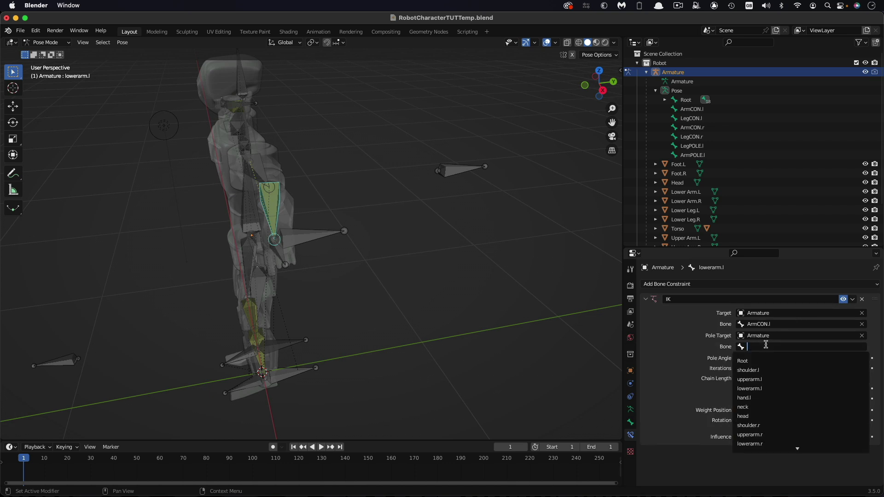
key(Down)
key(Down)
key(Down)
key(Down)
key(Down)
key(Down)
key(Down)
key(Down)
key(Down)
key(Down)
key(Down)
key(Down)
key(Down)
key(Down)
key(Down)
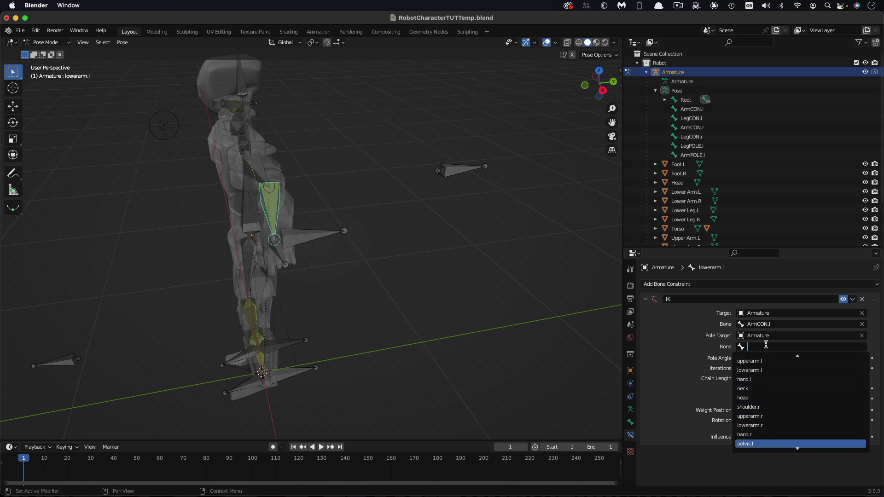
key(Down)
key(Down)
key(Down)
key(Down)
key(Down)
key(Down)
key(Down)
key(Down)
key(Down)
key(Down)
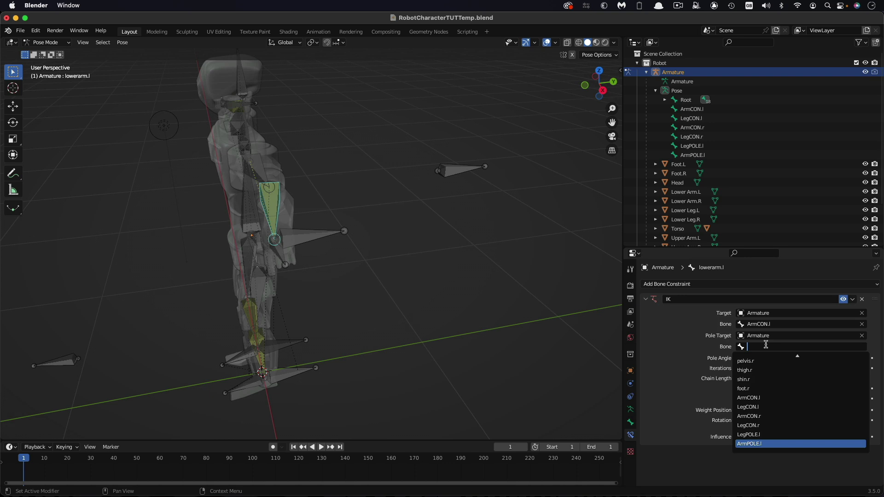
key(Return)
Step: Set the pole angle of lowerarm.l's IK constraint to -90°
scroll(386, 241, left, 10)
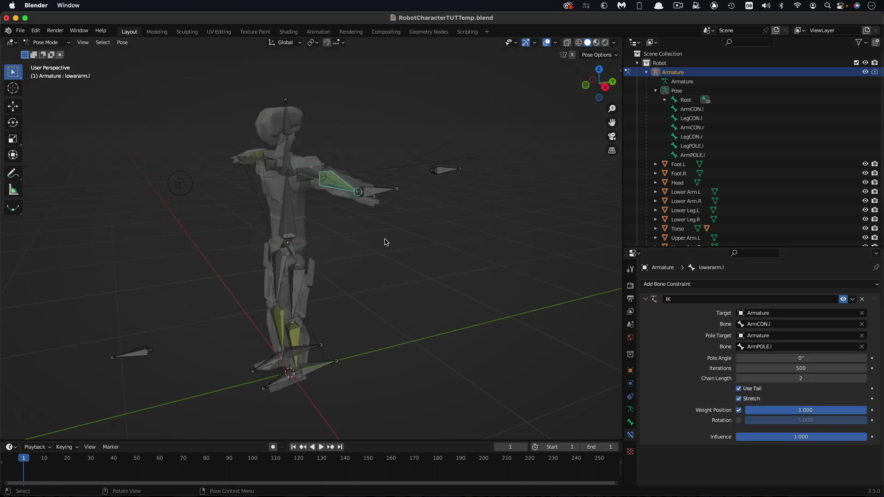
scroll(385, 241, left, 5)
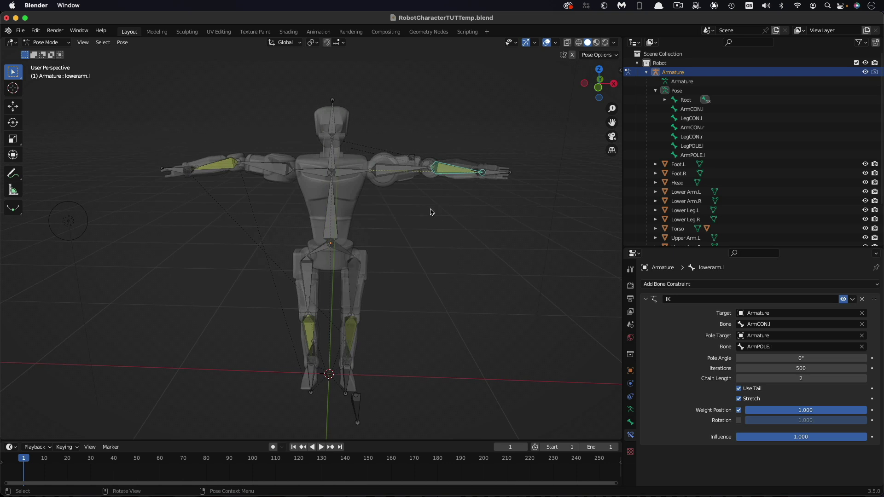
scroll(433, 210, right, 8)
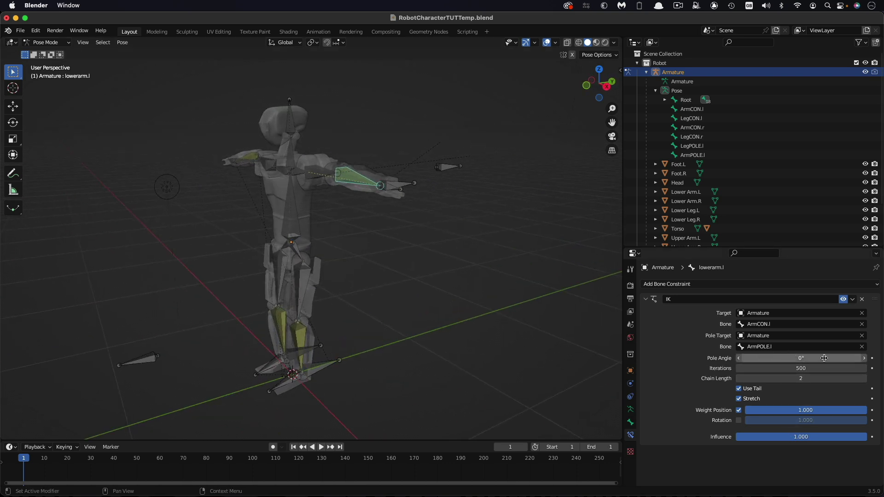
click(824, 359)
text(-9)
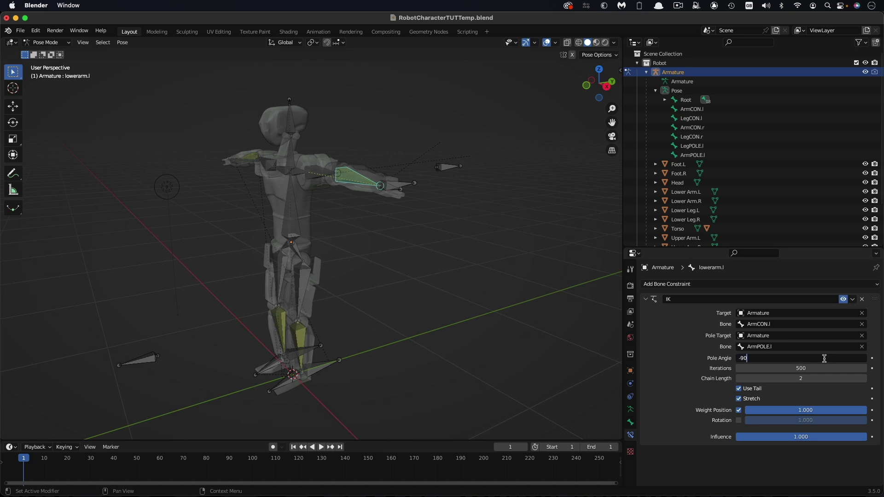
key(Return)
Step: Test the left elbow's bend by moving ArmCON.l inward to the front of the hips
middle_drag(496, 268, 495, 269)
click(390, 238)
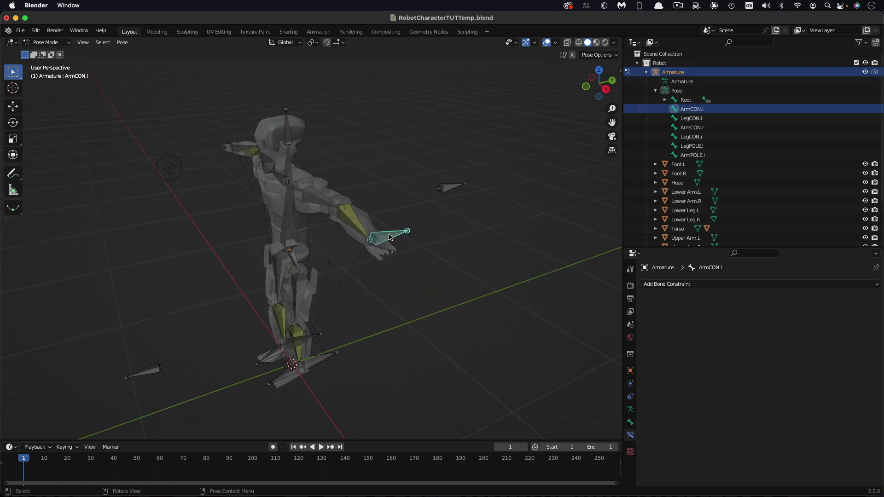
key(g)
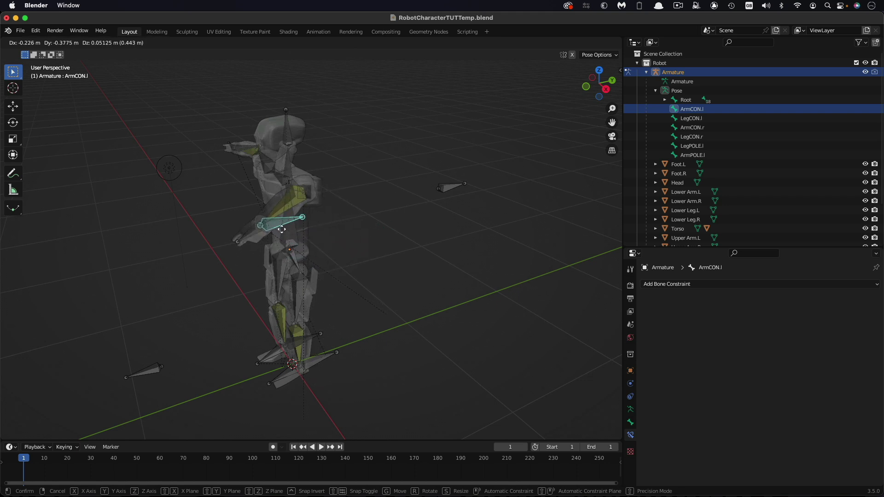
click(258, 235)
middle_drag(258, 235, 432, 306)
click(432, 306)
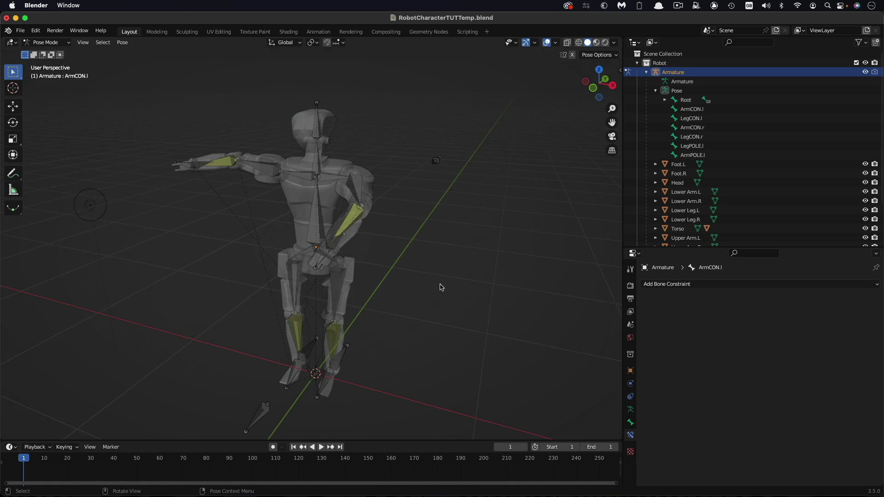
middle_drag(441, 287, 441, 287)
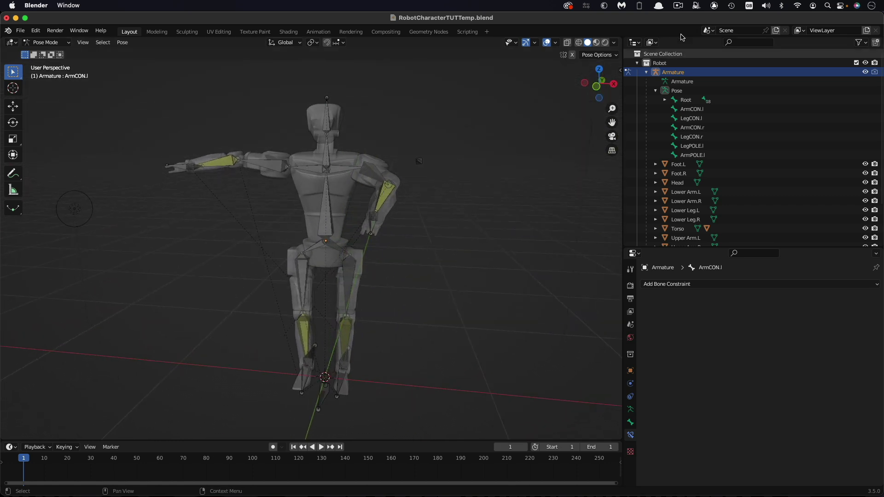
Step: Switch the viewport shading to Rendered and hide the Armature in the viewport to inspect the posed robot
click(605, 43)
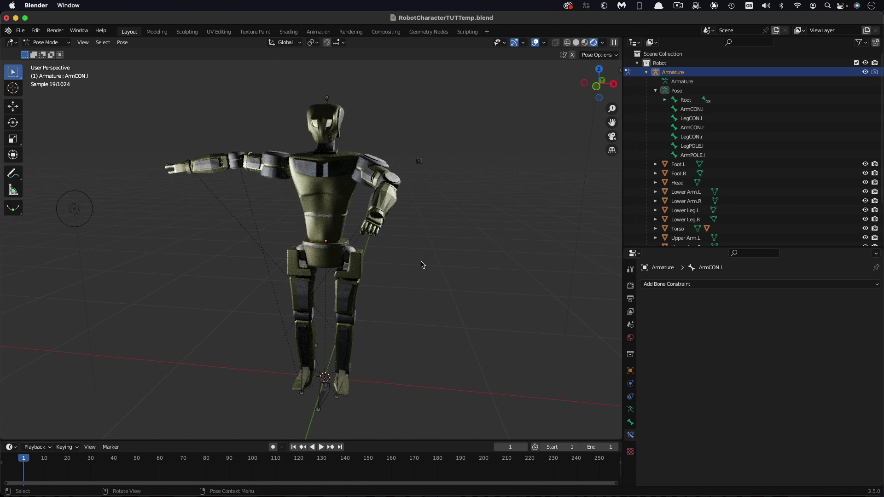
key(ctrl+z)
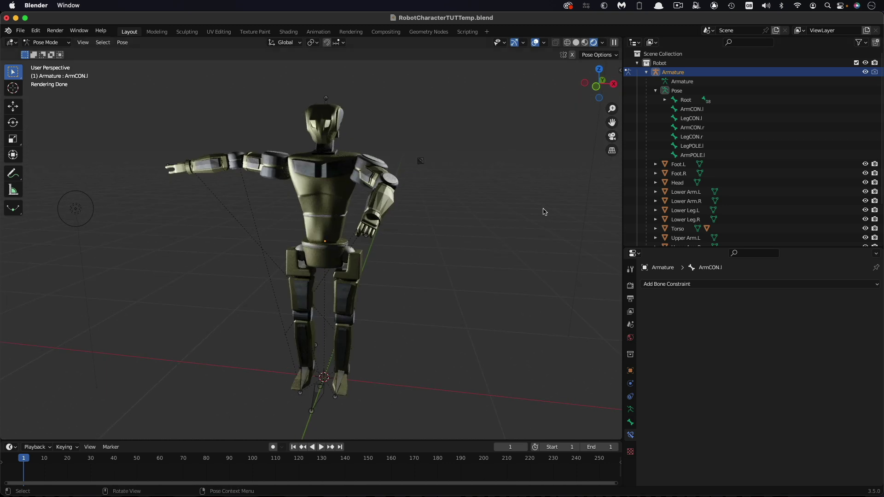
click(875, 73)
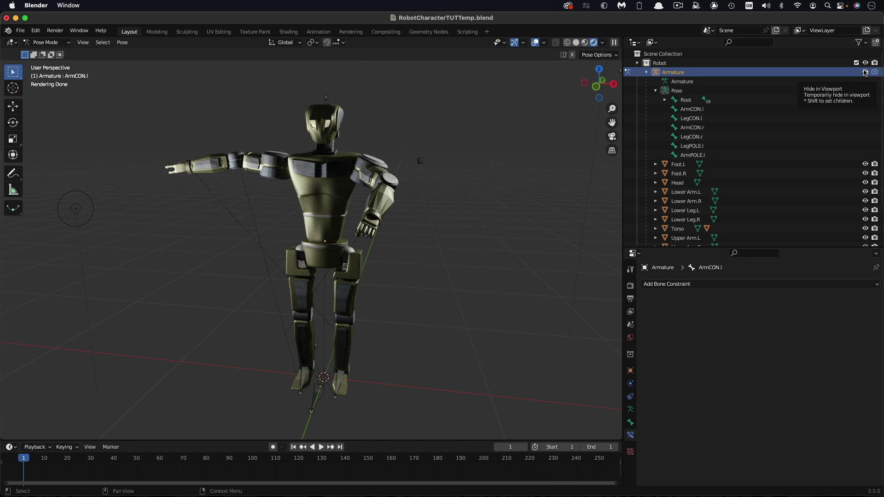
click(866, 72)
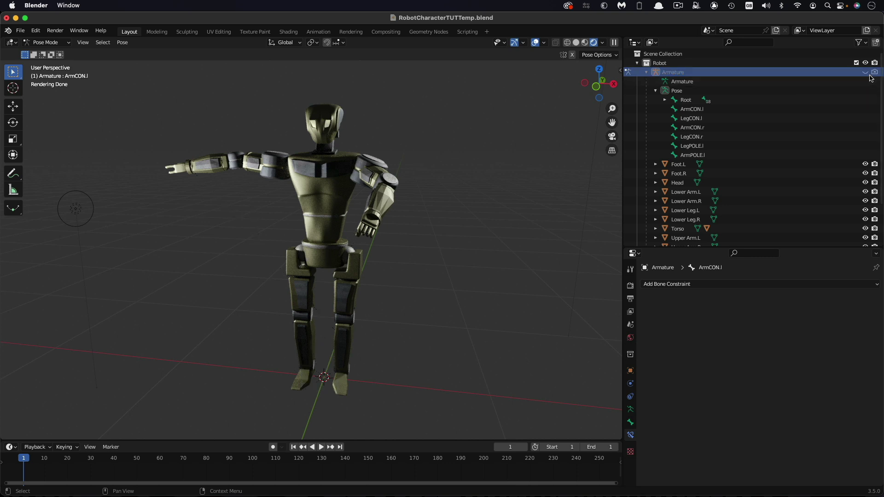
scroll(456, 184, left, 5)
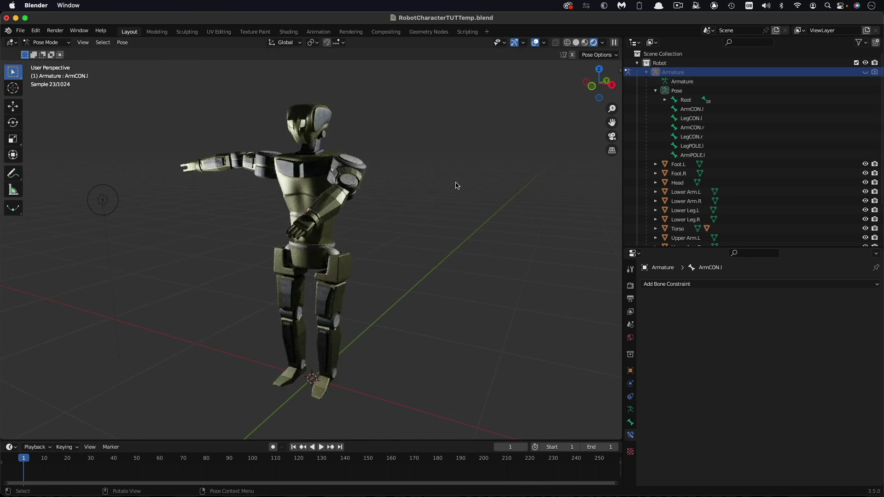